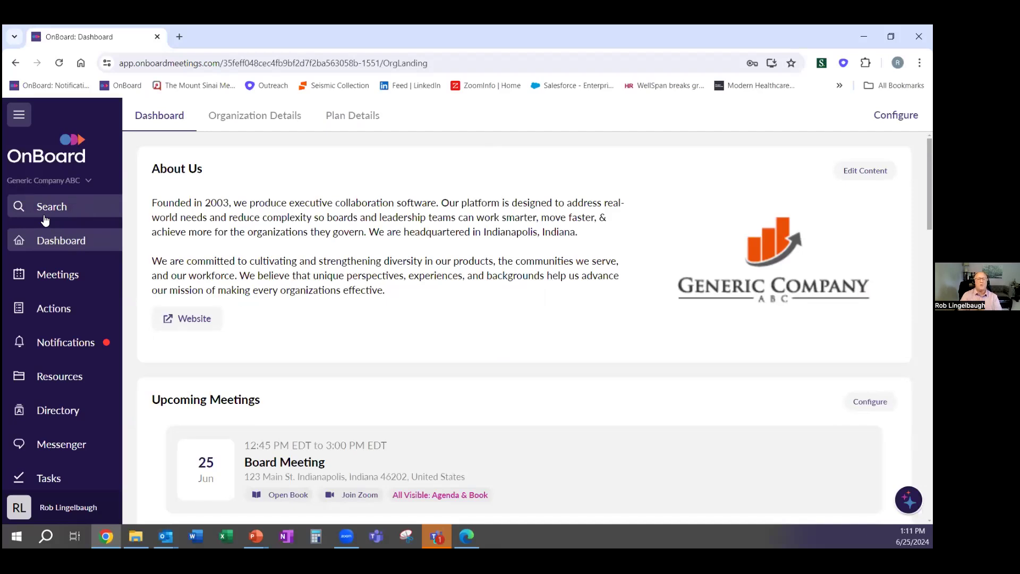
{"action": "scroll", "coordinate": [387, 251], "scroll_direction": "down", "scroll_amount": 1}
{"action": "scroll", "coordinate": [387, 254], "scroll_direction": "up", "scroll_amount": 1}
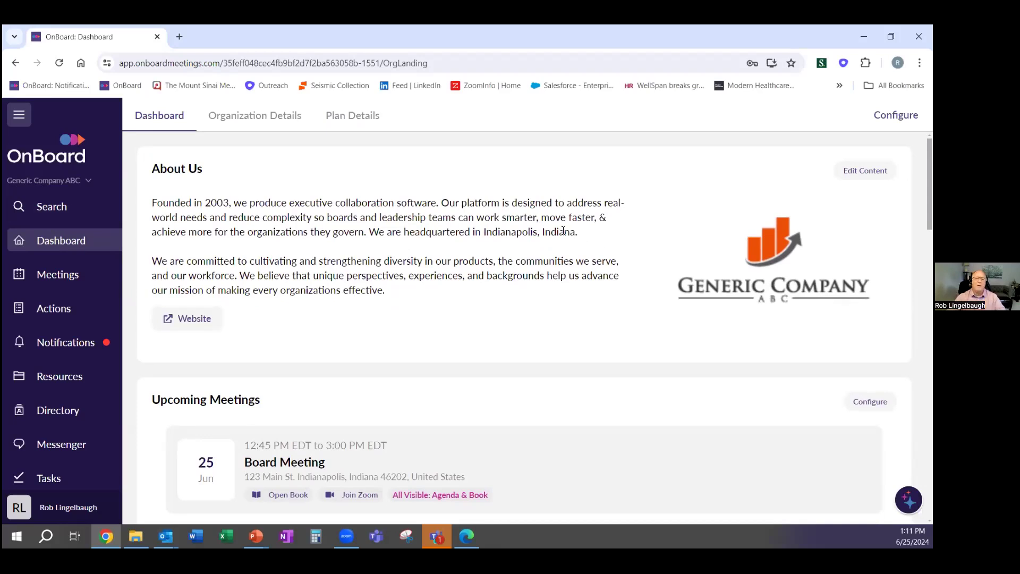
{"action": "scroll", "coordinate": [531, 282], "scroll_direction": "down", "scroll_amount": 3}
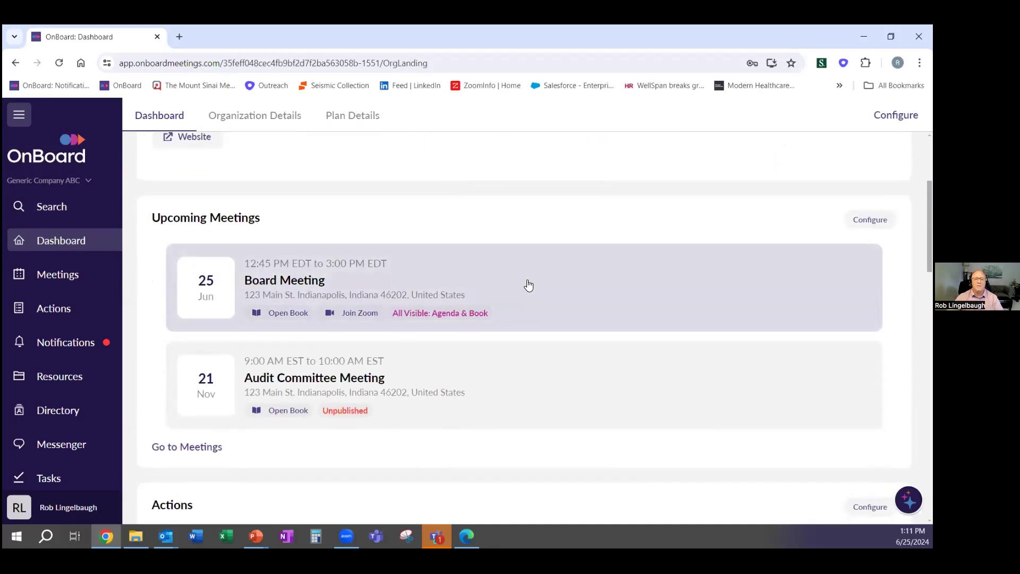
{"action": "scroll", "coordinate": [526, 287], "scroll_direction": "down", "scroll_amount": 4}
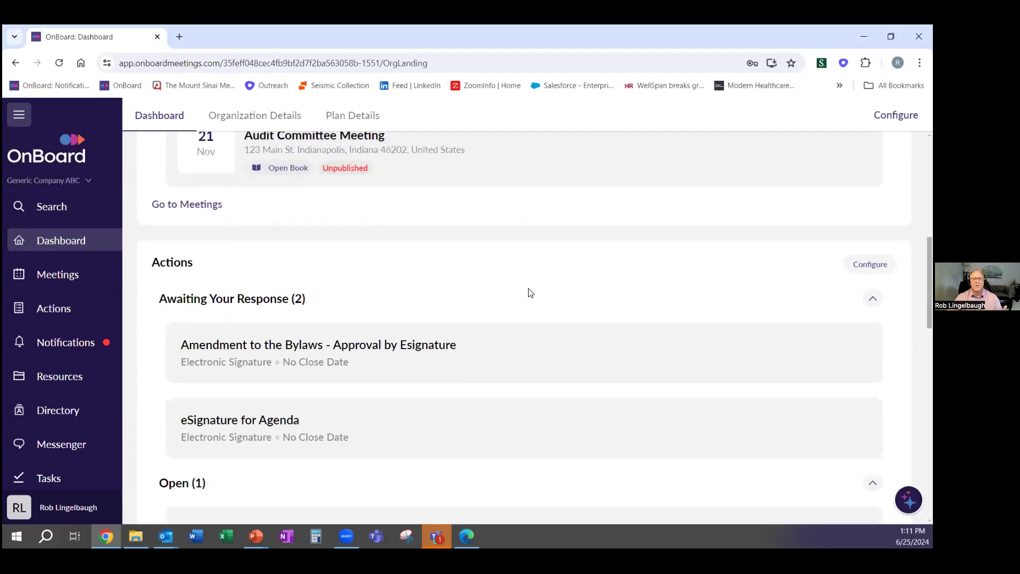
{"action": "scroll", "coordinate": [529, 293], "scroll_direction": "down", "scroll_amount": 8}
{"action": "scroll", "coordinate": [531, 295], "scroll_direction": "up", "scroll_amount": 1}
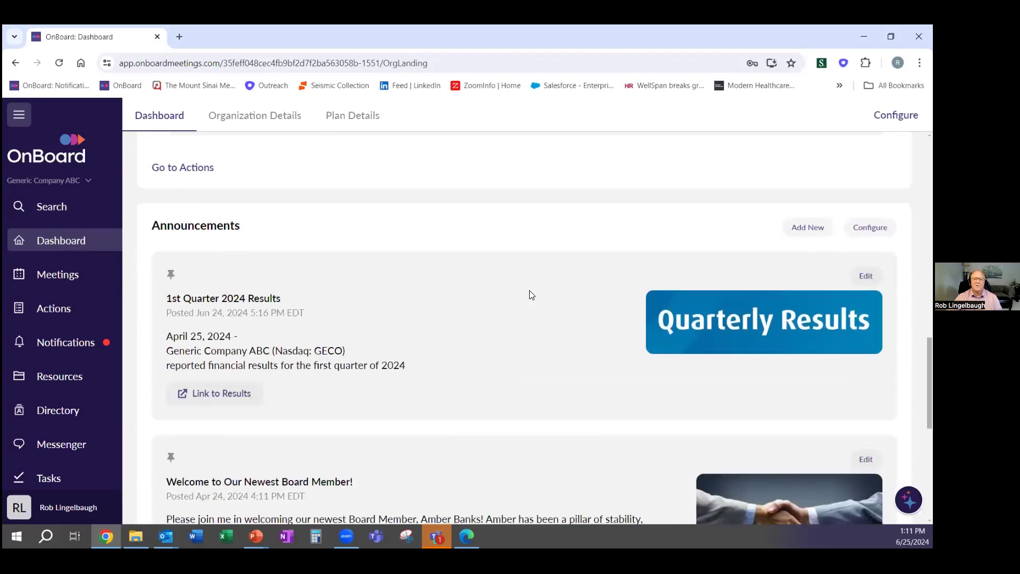
{"action": "scroll", "coordinate": [532, 295], "scroll_direction": "down", "scroll_amount": 1}
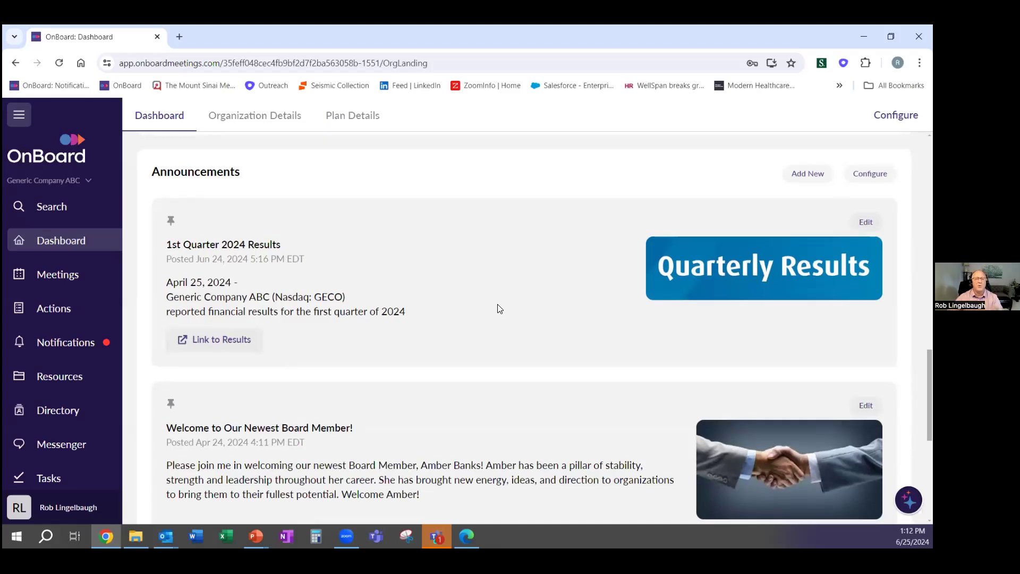
{"action": "scroll", "coordinate": [500, 308], "scroll_direction": "down", "scroll_amount": 2}
{"action": "scroll", "coordinate": [500, 308], "scroll_direction": "down", "scroll_amount": 3}
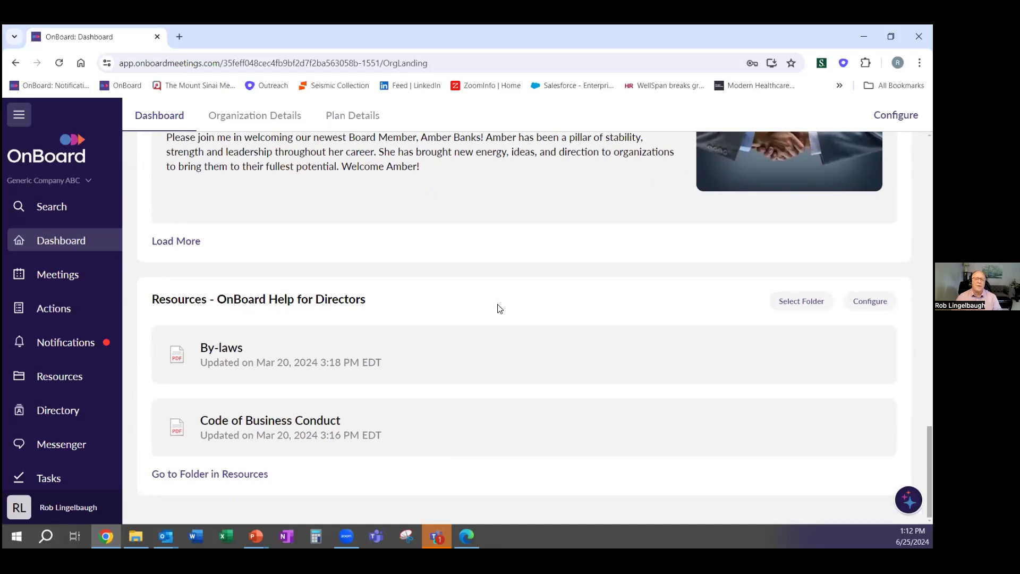
{"action": "scroll", "coordinate": [494, 330], "scroll_direction": "up", "scroll_amount": 10}
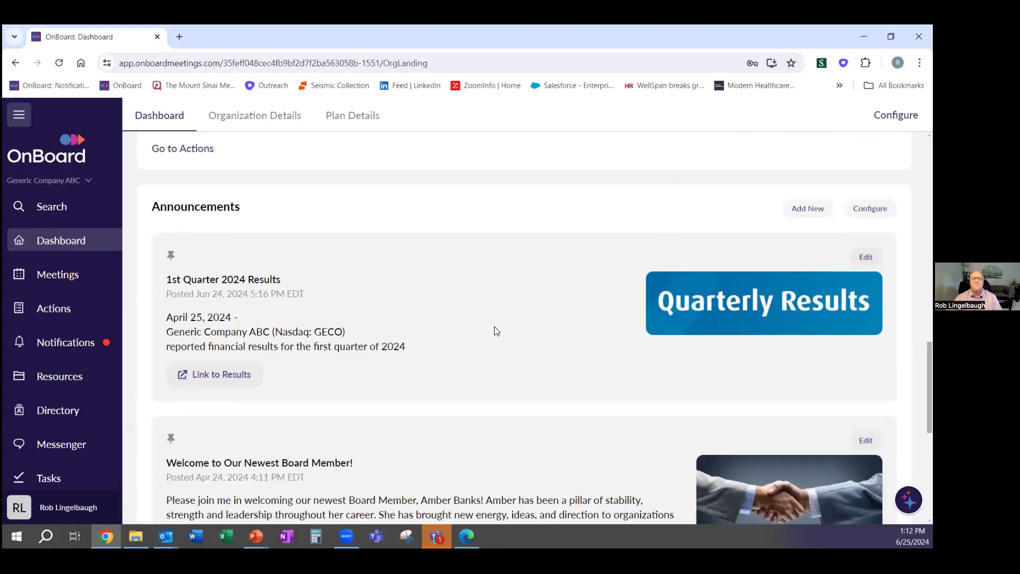
{"action": "scroll", "coordinate": [495, 330], "scroll_direction": "up", "scroll_amount": 7}
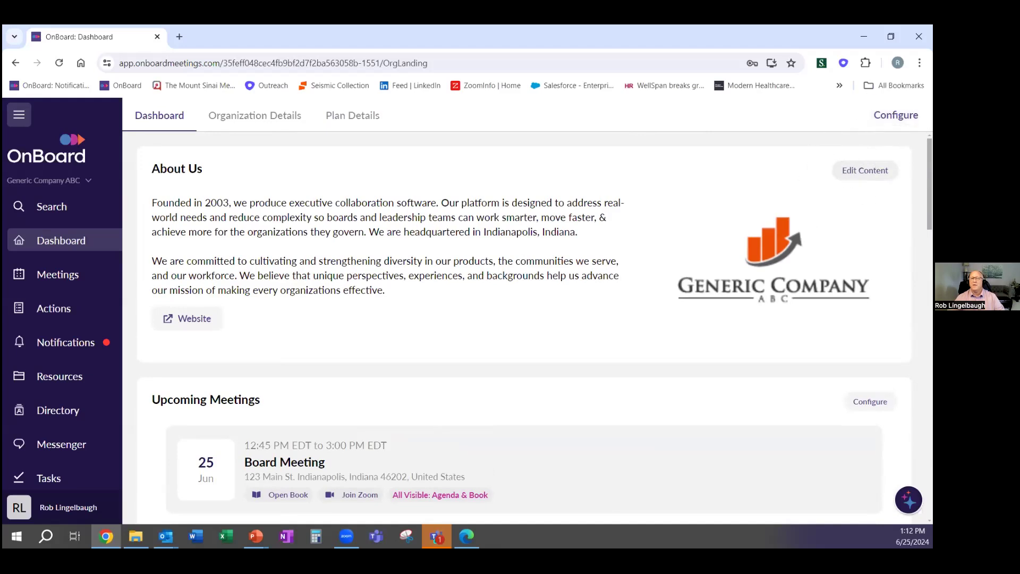
{"action": "scroll", "coordinate": [540, 268], "scroll_direction": "down", "scroll_amount": 1}
{"action": "scroll", "coordinate": [539, 268], "scroll_direction": "up", "scroll_amount": 1}
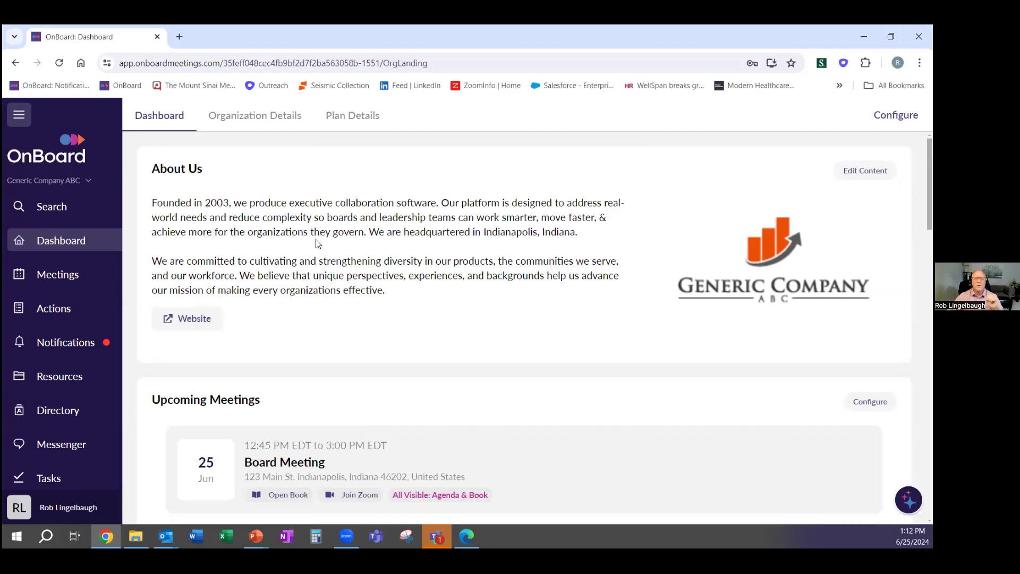
{"action": "scroll", "coordinate": [319, 244], "scroll_direction": "down", "scroll_amount": 1}
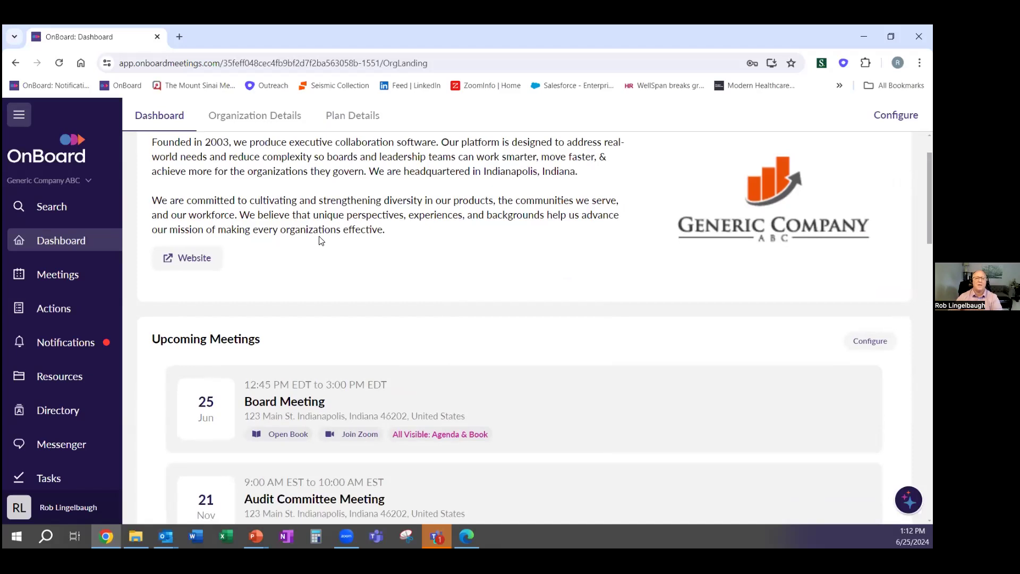
{"action": "scroll", "coordinate": [387, 245], "scroll_direction": "down", "scroll_amount": 1}
{"action": "scroll", "coordinate": [427, 277], "scroll_direction": "down", "scroll_amount": 1}
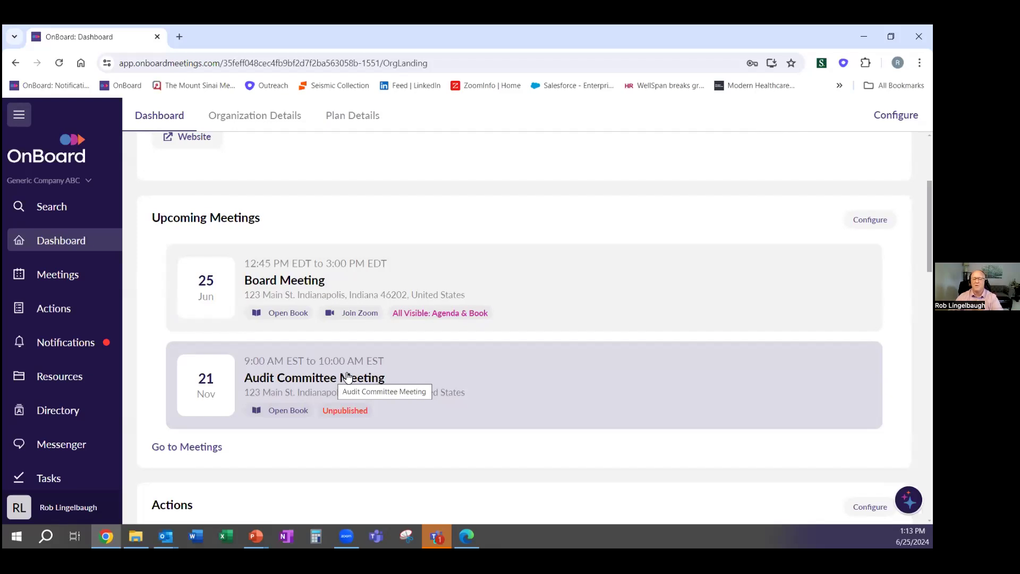
{"action": "scroll", "coordinate": [346, 377], "scroll_direction": "down", "scroll_amount": 3}
{"action": "scroll", "coordinate": [349, 377], "scroll_direction": "down", "scroll_amount": 3}
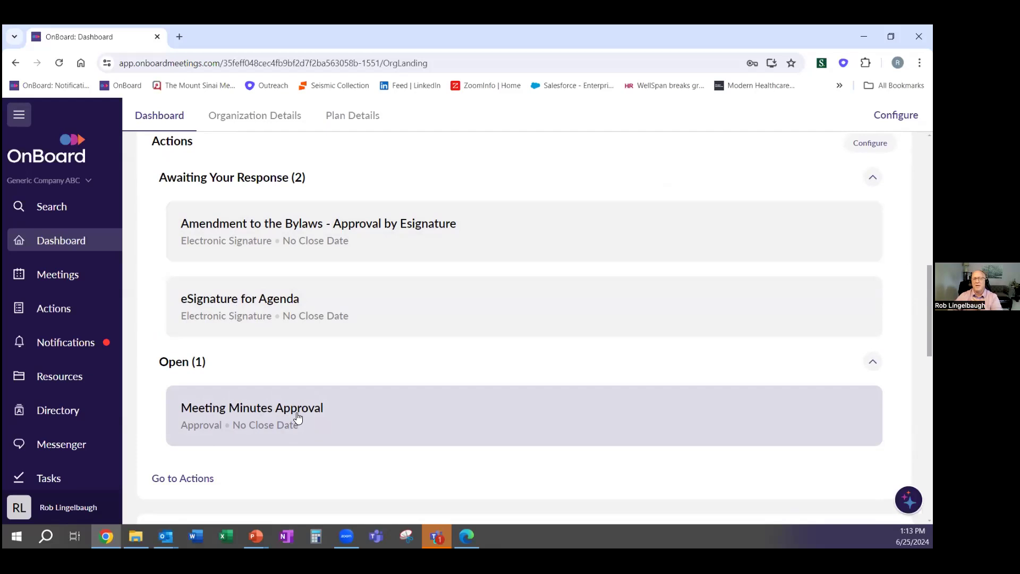
{"action": "scroll", "coordinate": [297, 418], "scroll_direction": "up", "scroll_amount": 10}
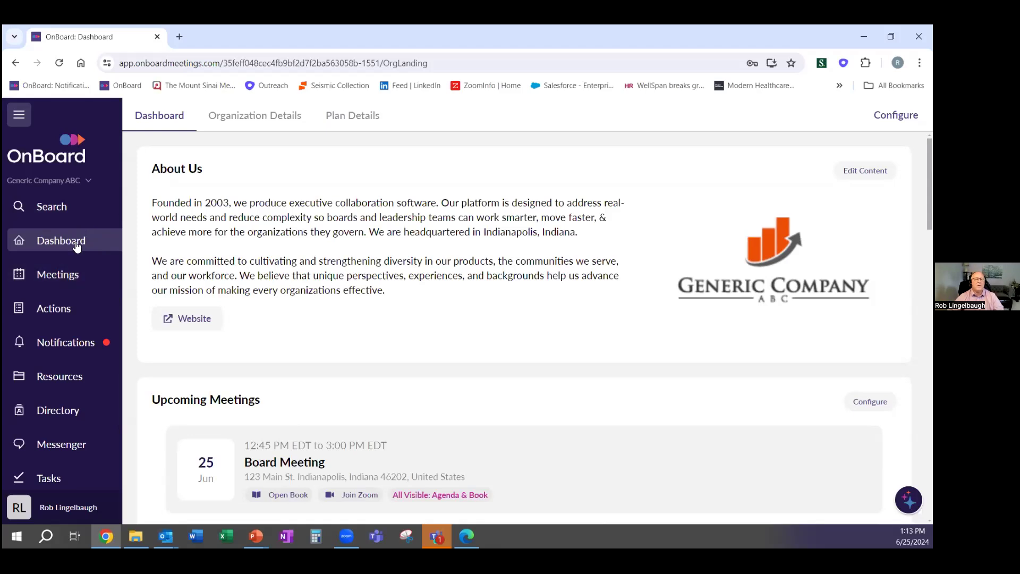
Duplicate the June 25 Board Meeting card from the Meetings list, creating 'Board Meeting - Copy'
{"action": "left_click", "coordinate": [53, 276]}
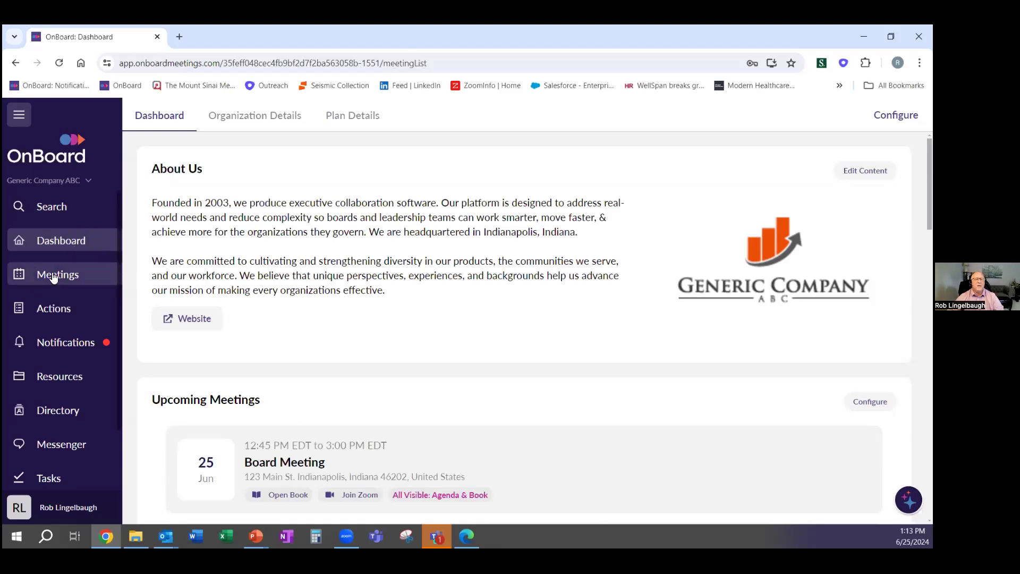
{"action": "scroll", "coordinate": [189, 262], "scroll_direction": "up", "scroll_amount": 2}
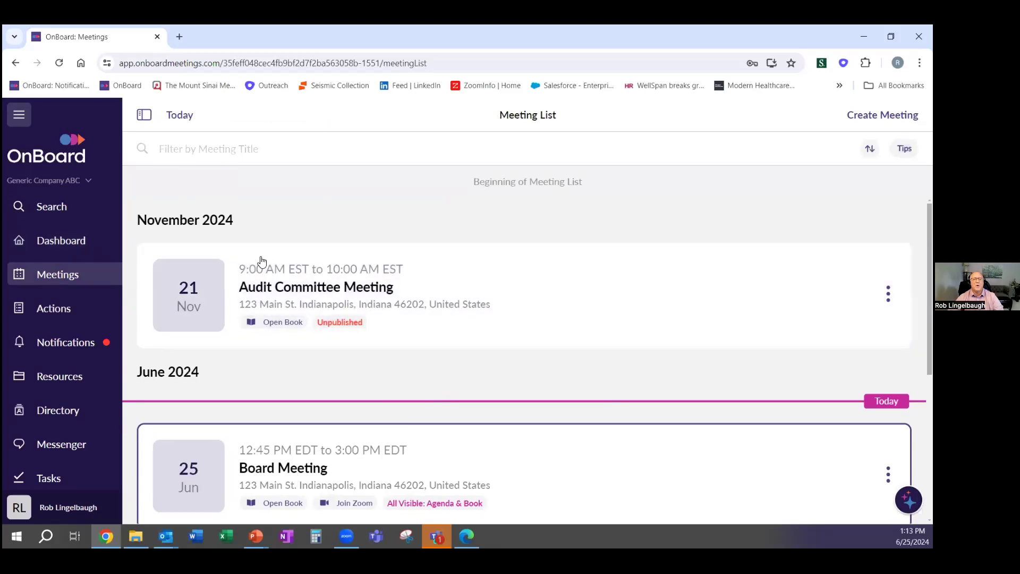
{"action": "scroll", "coordinate": [299, 252], "scroll_direction": "down", "scroll_amount": 4}
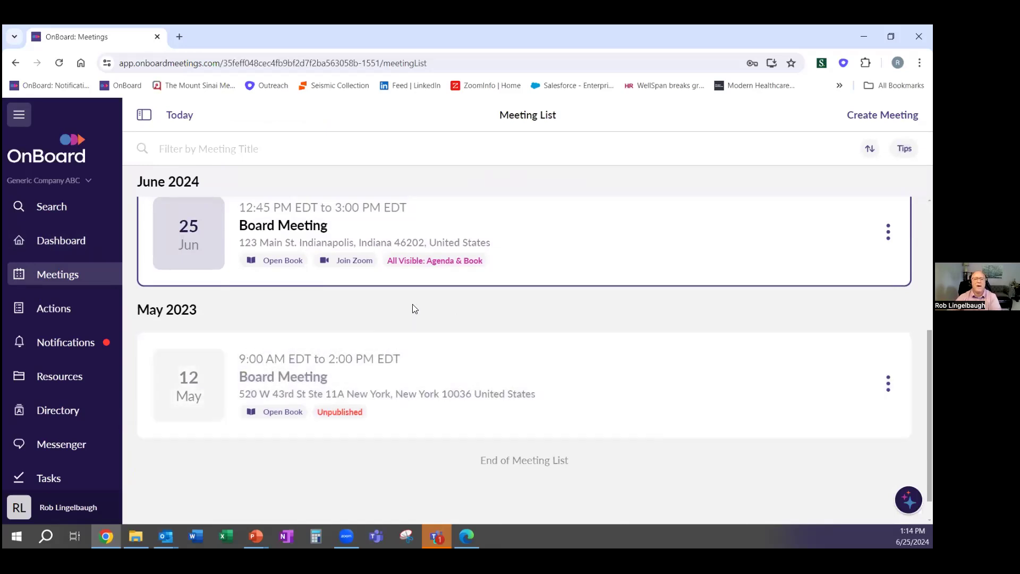
{"action": "scroll", "coordinate": [416, 317], "scroll_direction": "up", "scroll_amount": 1}
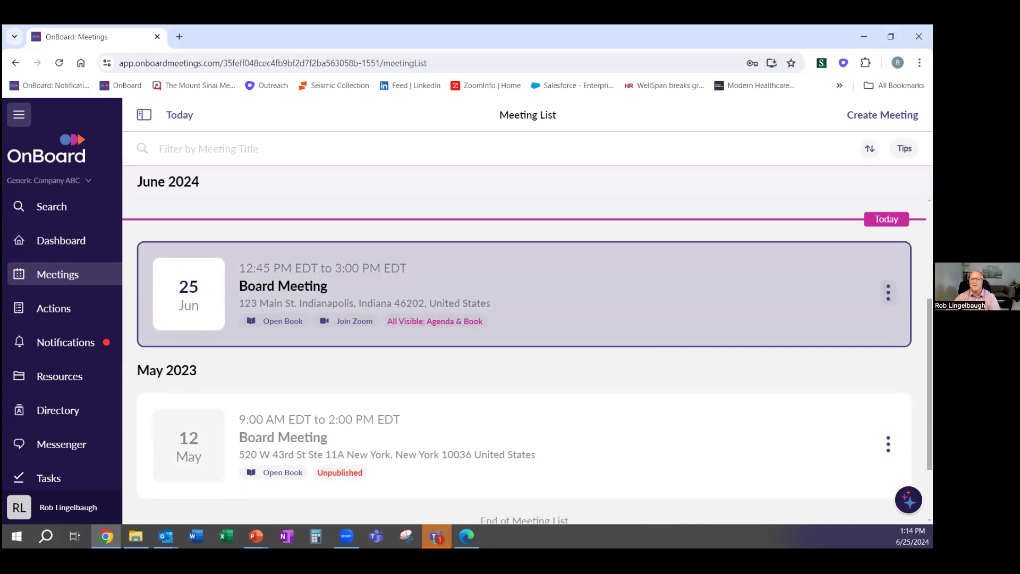
{"action": "left_click", "coordinate": [888, 292]}
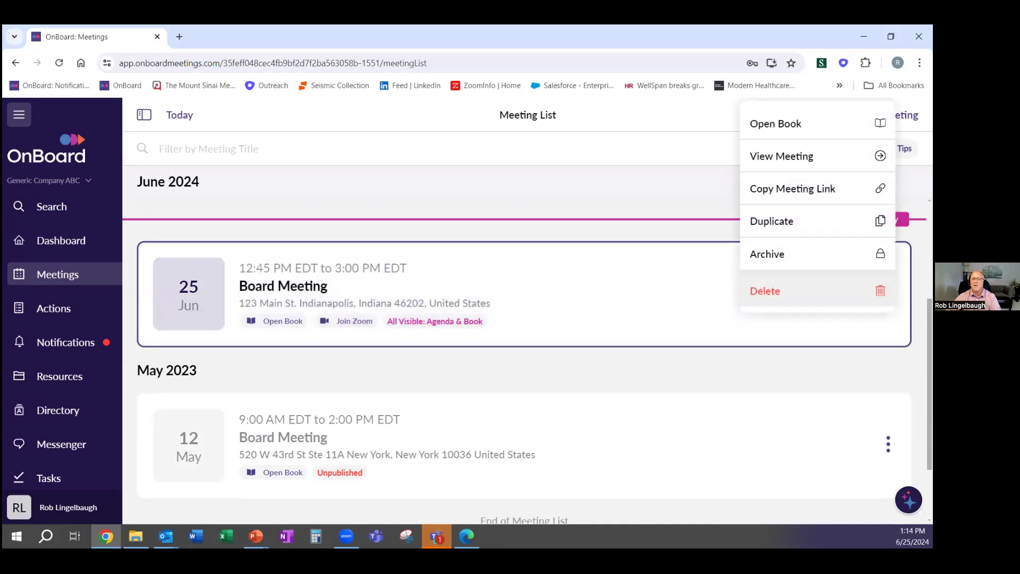
{"action": "left_click", "coordinate": [817, 226]}
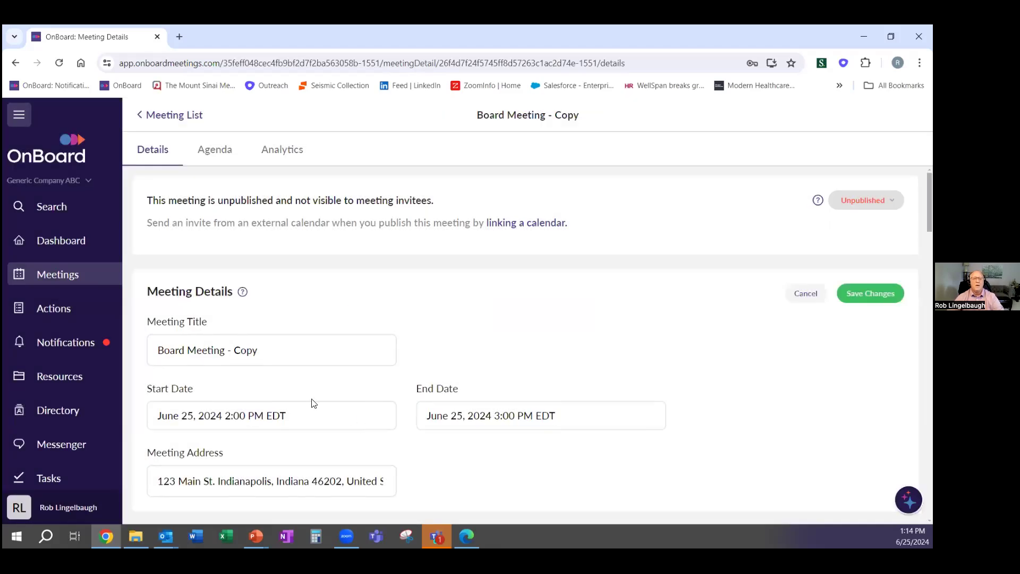
Rename the copy to 'Board Meeting - TEST', move it to June 27, and save
{"action": "double_click", "coordinate": [250, 350]}
{"action": "type", "text": "TEST"}
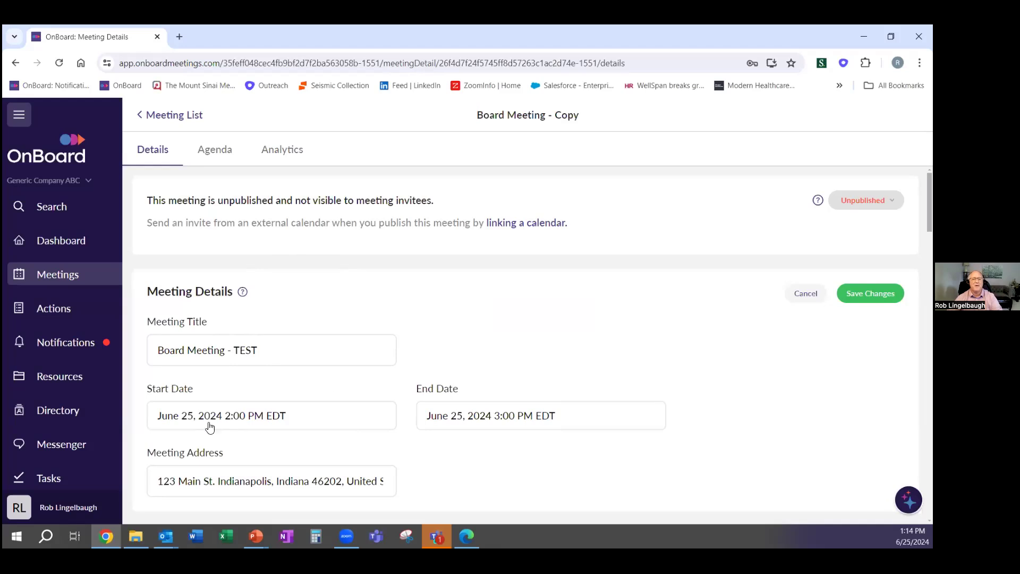
{"action": "left_click", "coordinate": [191, 419]}
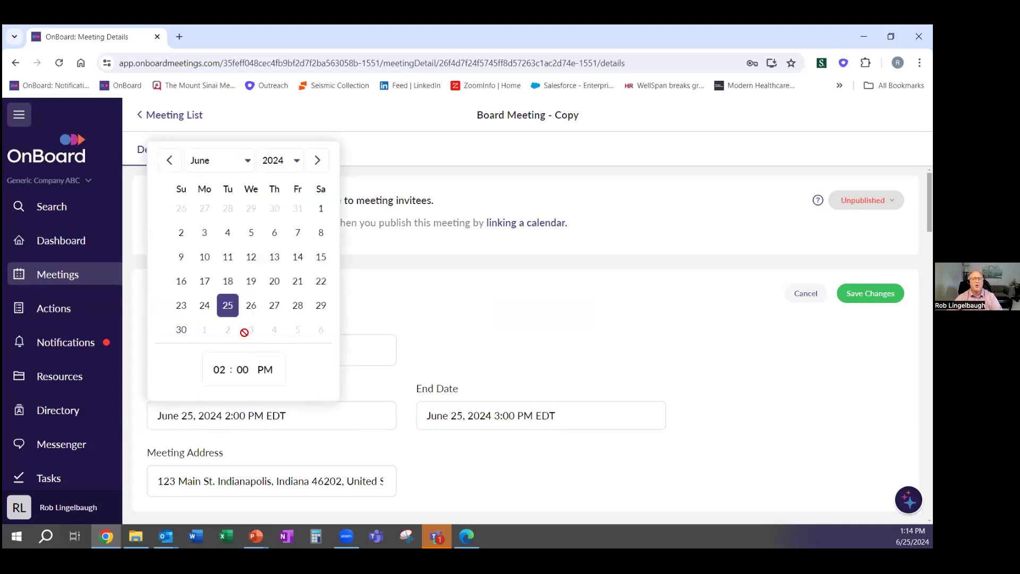
{"action": "left_click", "coordinate": [274, 308]}
{"action": "left_click", "coordinate": [621, 293]}
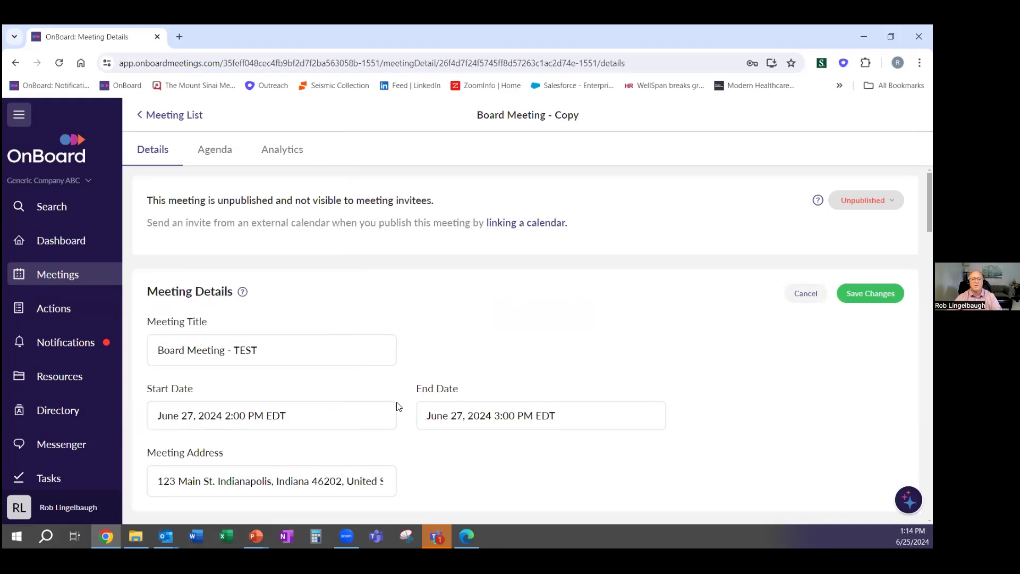
{"action": "scroll", "coordinate": [299, 398], "scroll_direction": "down", "scroll_amount": 1}
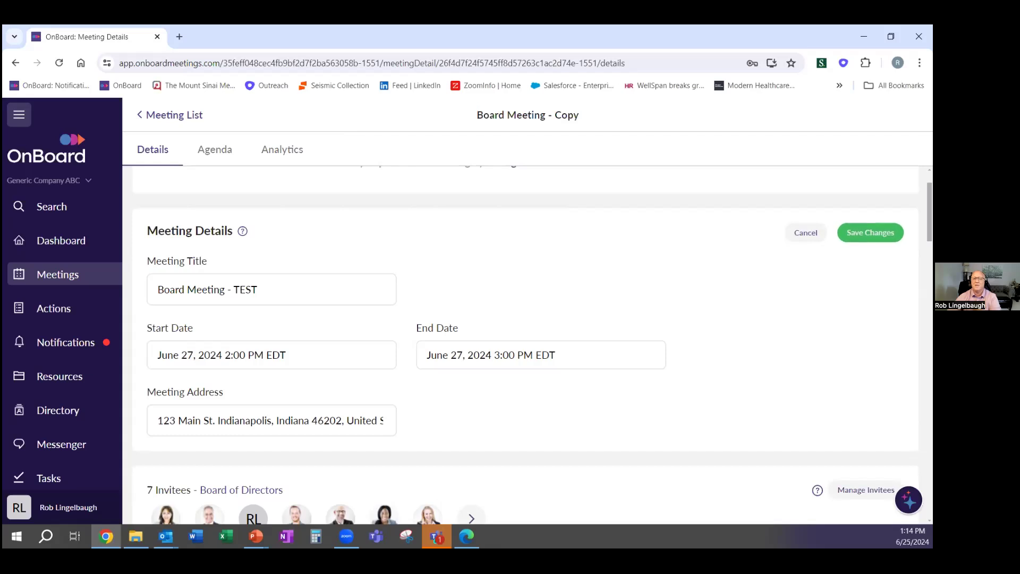
{"action": "left_click", "coordinate": [871, 232]}
Review the saved details, then go back to the Meeting List
{"action": "scroll", "coordinate": [335, 306], "scroll_direction": "down", "scroll_amount": 1}
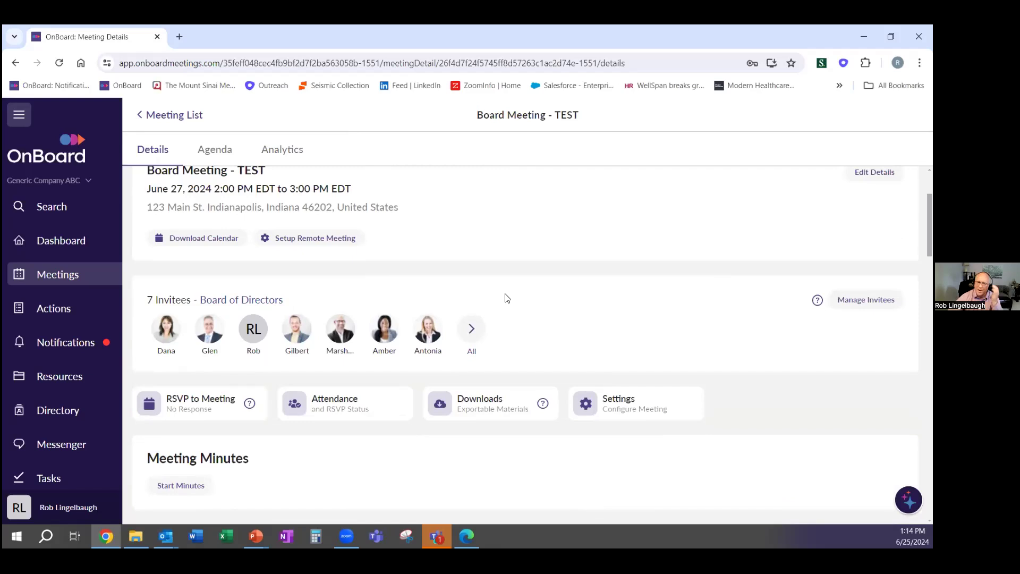
{"action": "scroll", "coordinate": [506, 297], "scroll_direction": "down", "scroll_amount": 2}
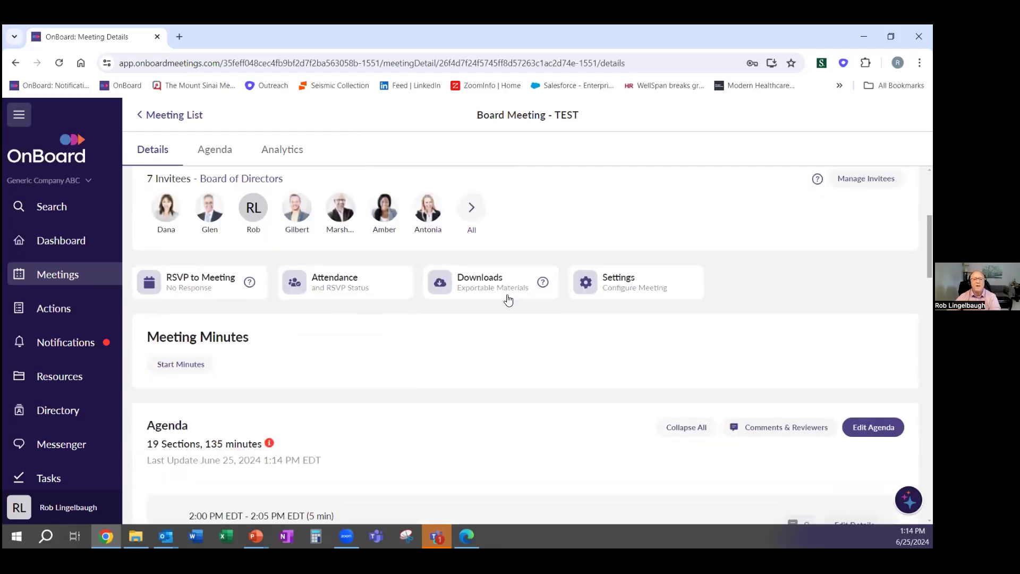
{"action": "scroll", "coordinate": [510, 296], "scroll_direction": "down", "scroll_amount": 4}
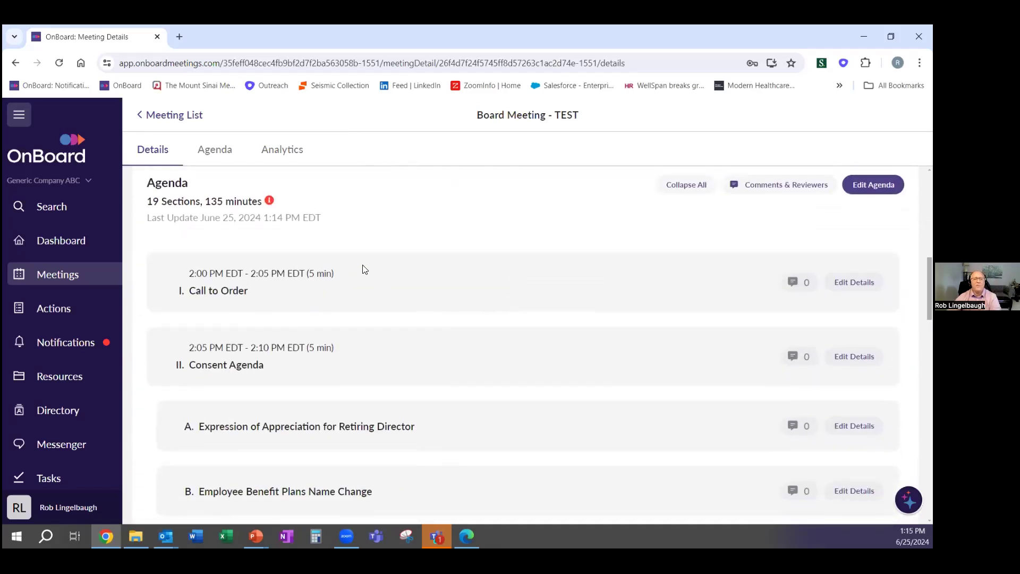
{"action": "scroll", "coordinate": [367, 277], "scroll_direction": "down", "scroll_amount": 5}
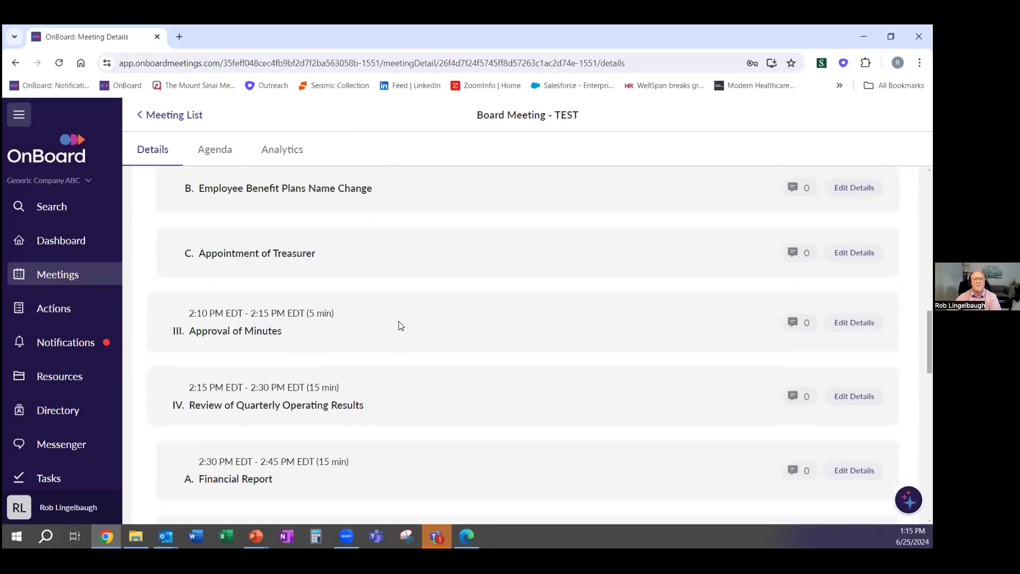
{"action": "scroll", "coordinate": [402, 326], "scroll_direction": "up", "scroll_amount": 3}
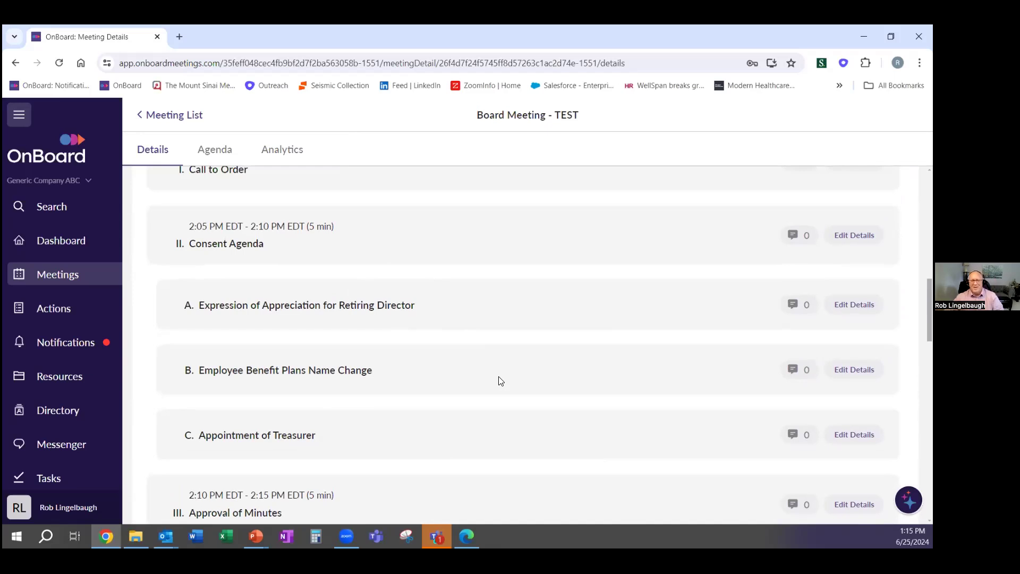
{"action": "scroll", "coordinate": [498, 377], "scroll_direction": "up", "scroll_amount": 10}
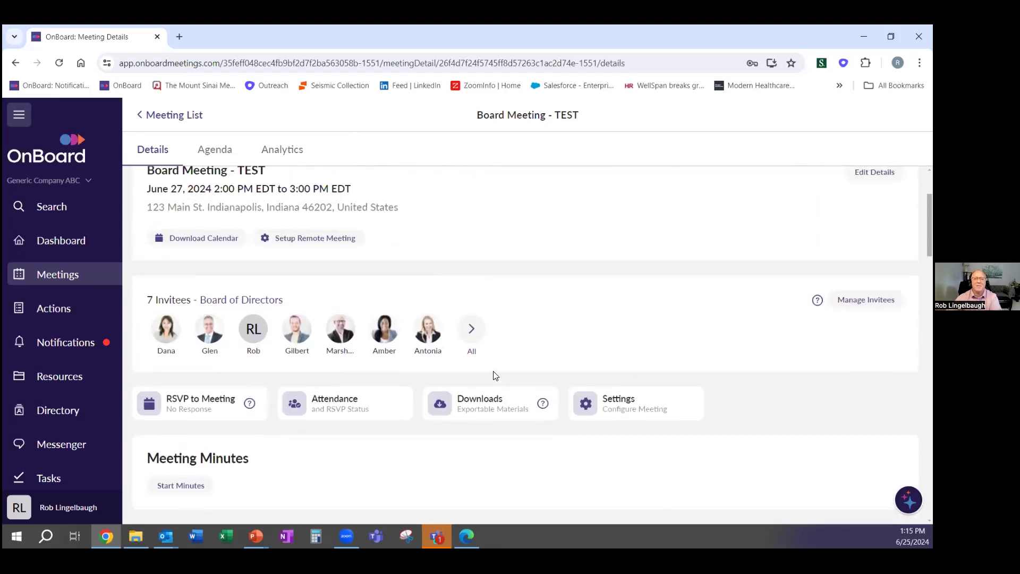
{"action": "scroll", "coordinate": [496, 376], "scroll_direction": "up", "scroll_amount": 3}
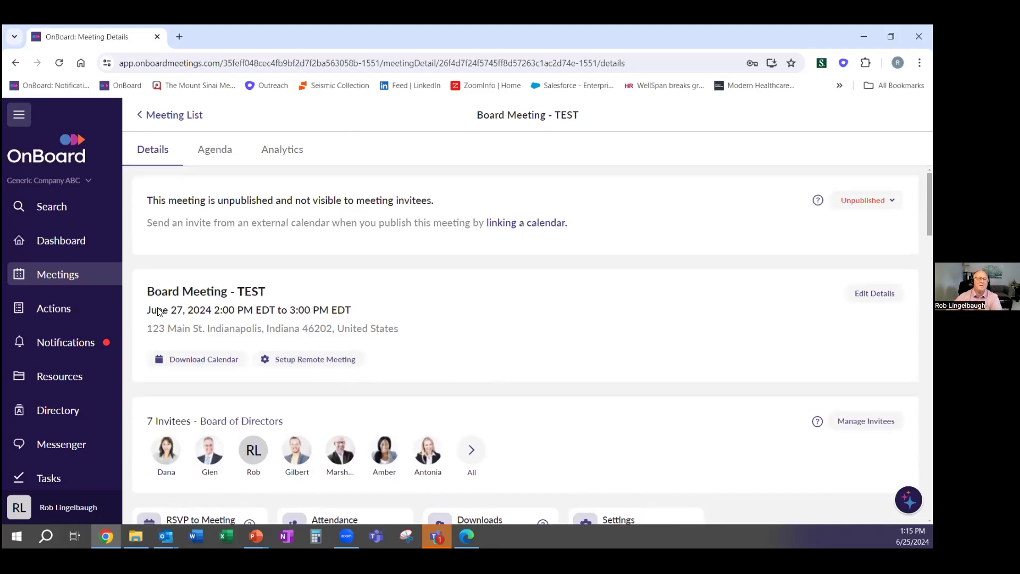
{"action": "left_click", "coordinate": [84, 276]}
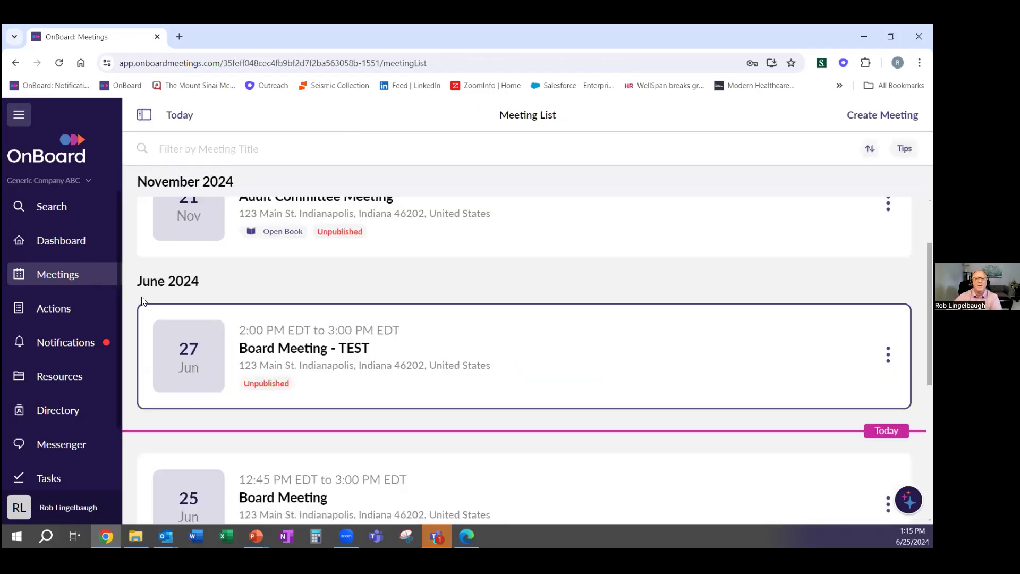
Start a new meeting and title it 'New Meeting For Webinar'
{"action": "left_click", "coordinate": [350, 339]}
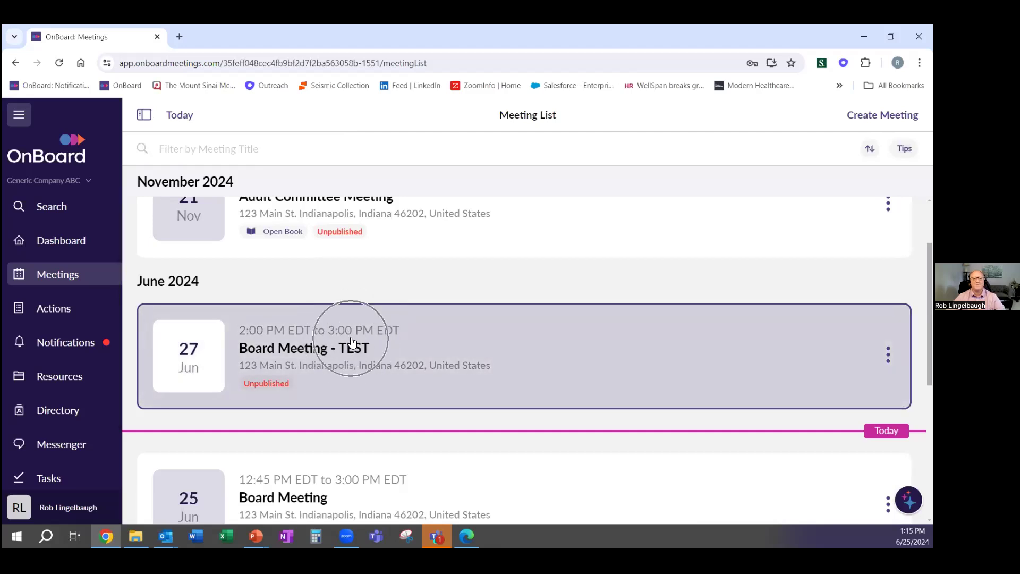
{"action": "scroll", "coordinate": [358, 359], "scroll_direction": "up", "scroll_amount": 2}
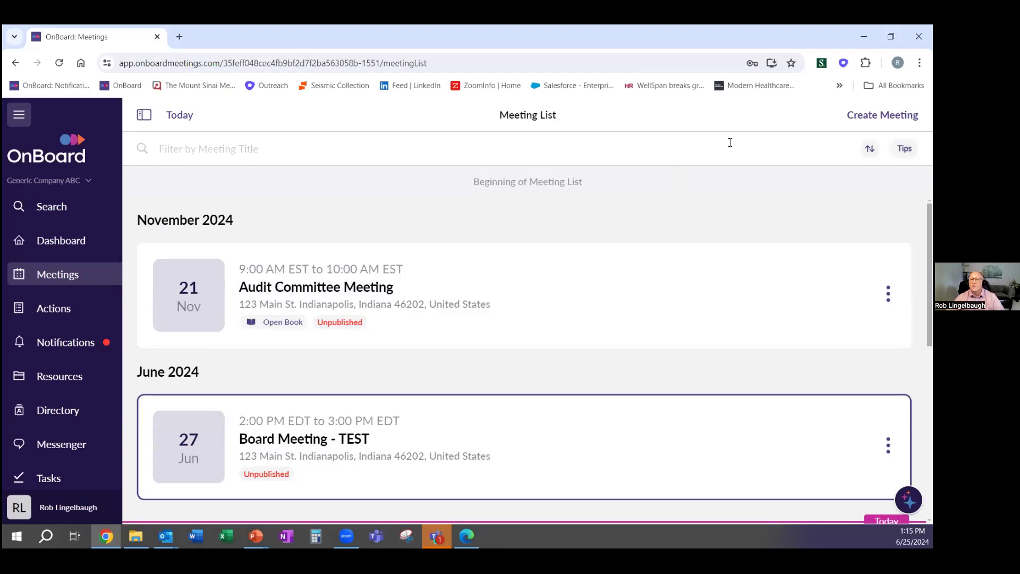
{"action": "left_click", "coordinate": [861, 115]}
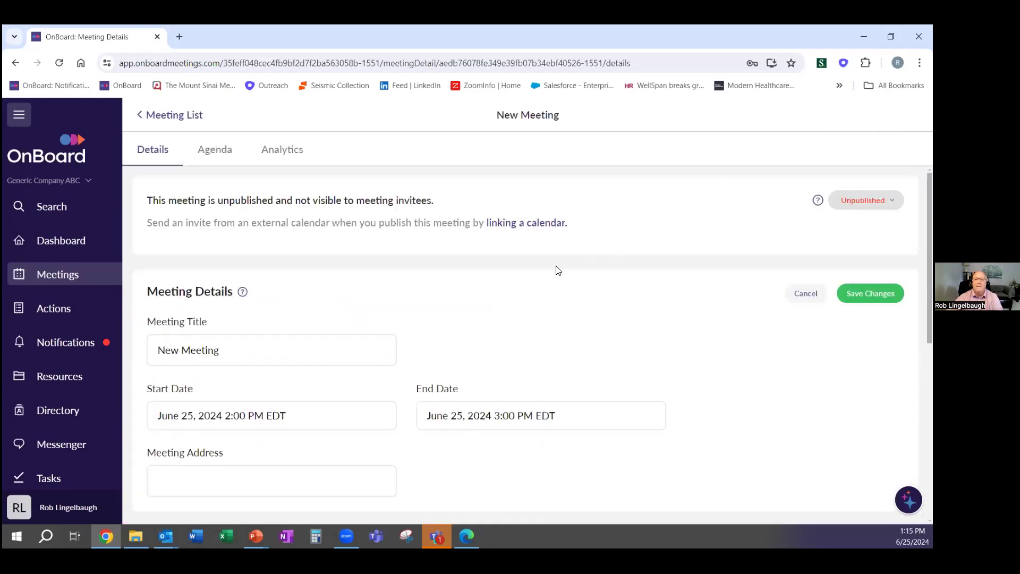
{"action": "scroll", "coordinate": [548, 273], "scroll_direction": "down", "scroll_amount": 1}
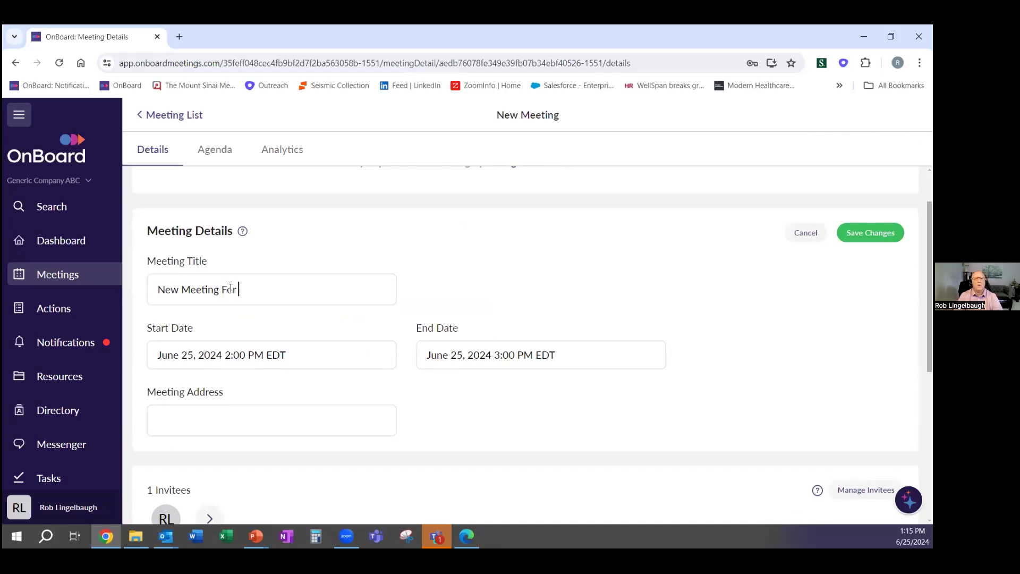
{"action": "type", "text": "b"}
{"action": "key", "text": "BackSpace"}
{"action": "key", "text": "BackSpace"}
{"action": "type", "text": "ebinar"}
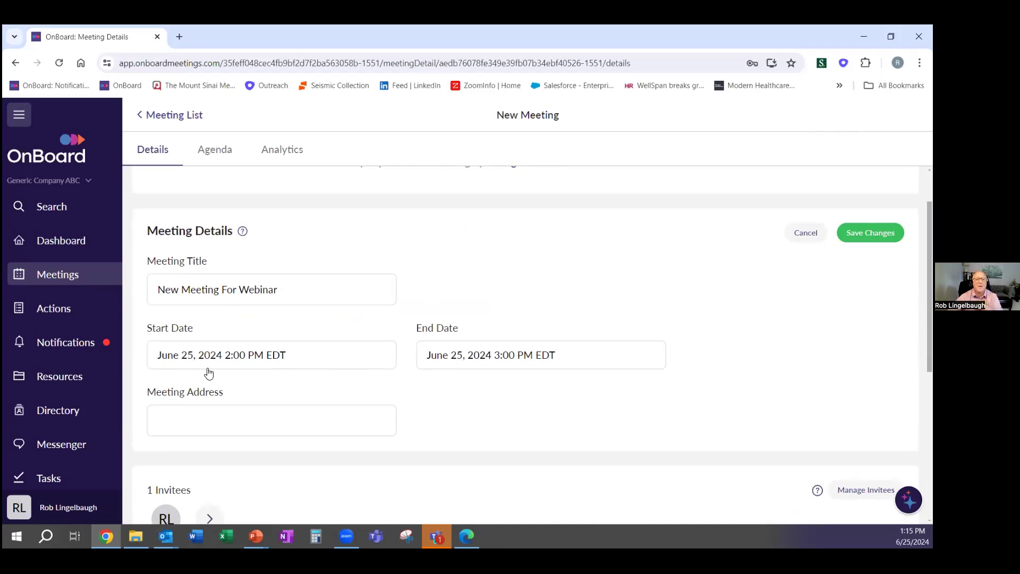
Set the start date to July 25, 2024 and save the meeting
{"action": "left_click_drag", "start_coordinate": [194, 356], "coordinate": [190, 356]}
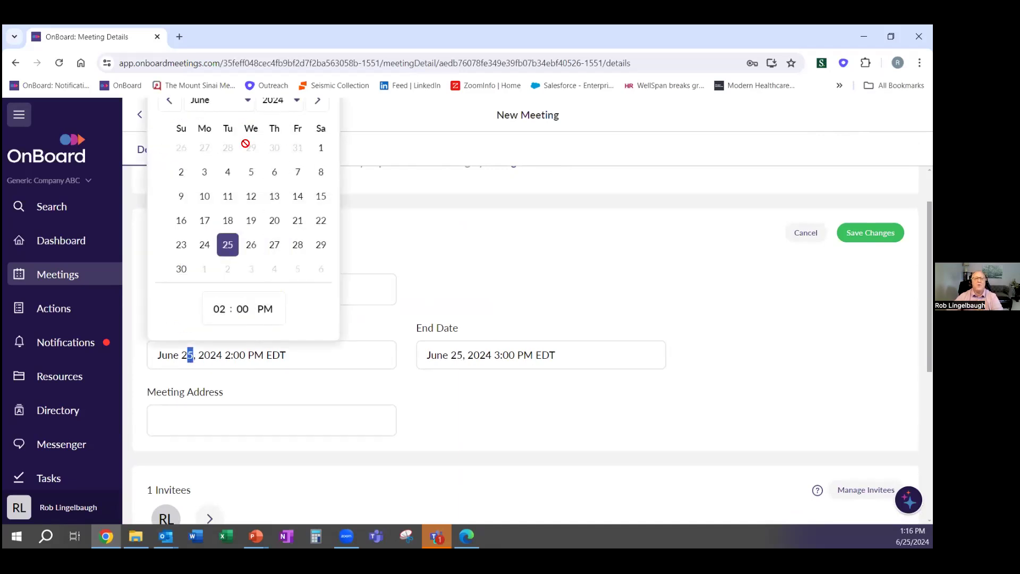
{"action": "left_click", "coordinate": [249, 103]}
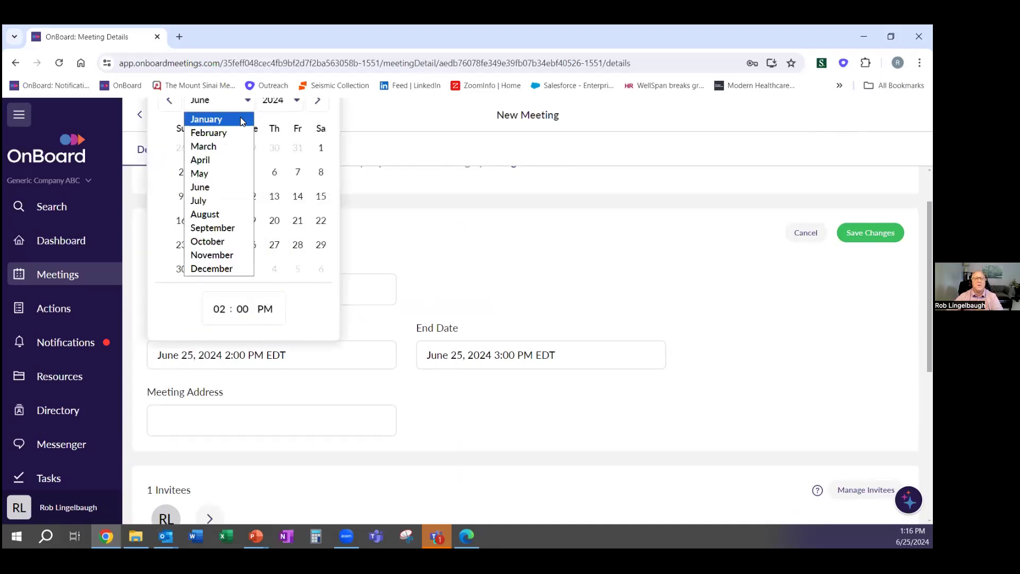
{"action": "left_click", "coordinate": [218, 200]}
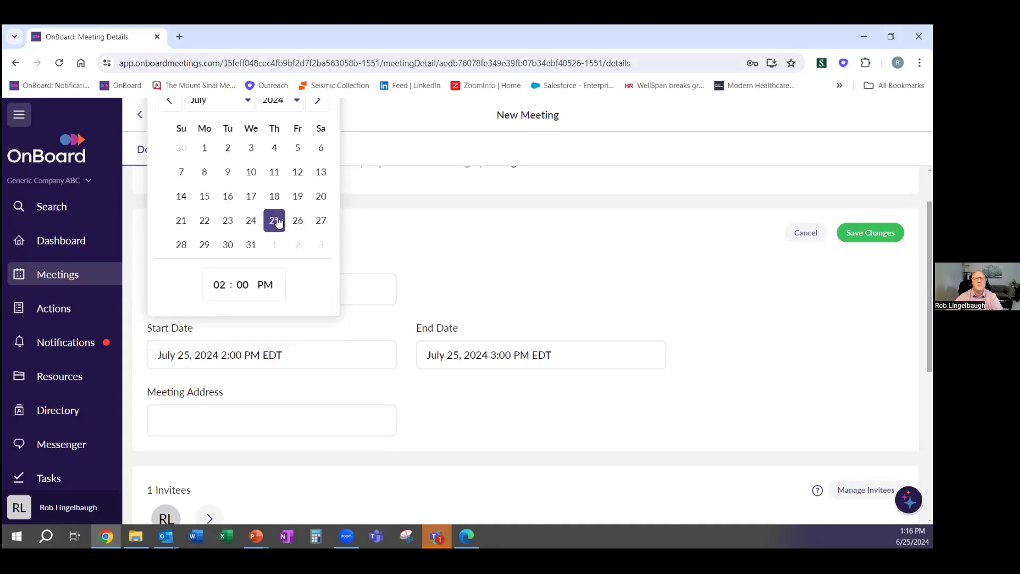
{"action": "left_click", "coordinate": [551, 234]}
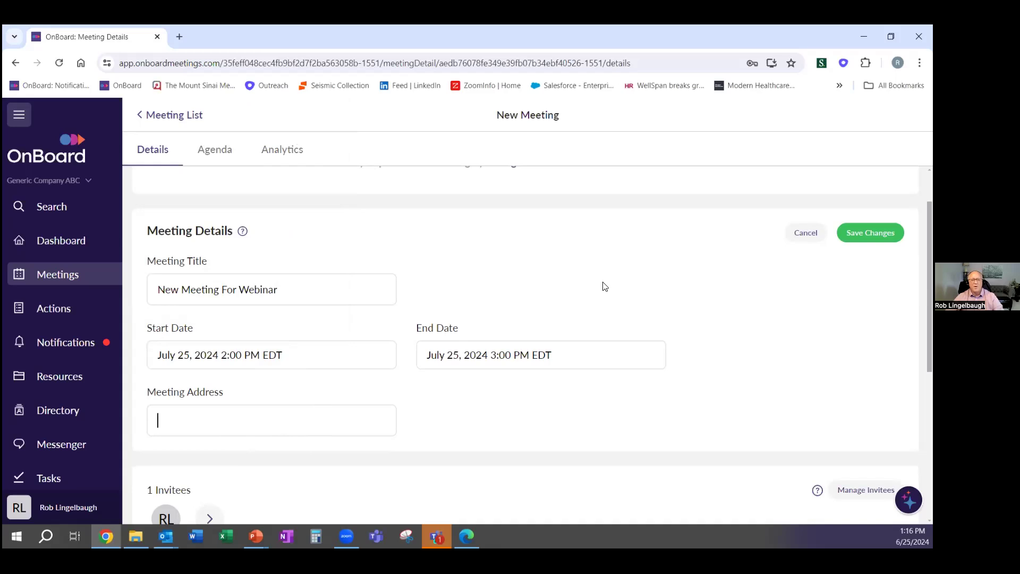
{"action": "left_click", "coordinate": [871, 233]}
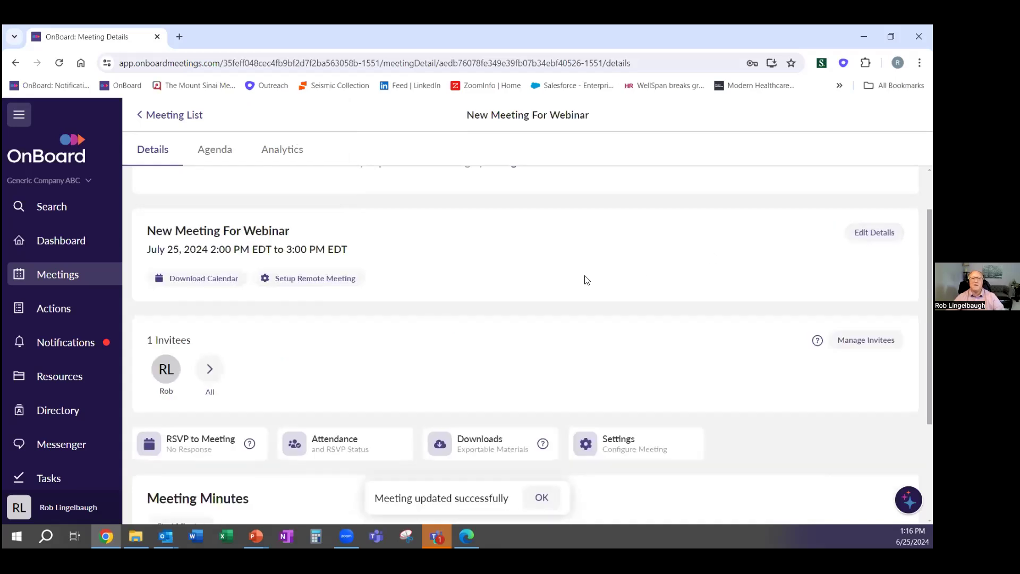
Generate a Zoom meeting from the configured Zoom account, check its link and details, then close them
{"action": "left_click", "coordinate": [315, 280]}
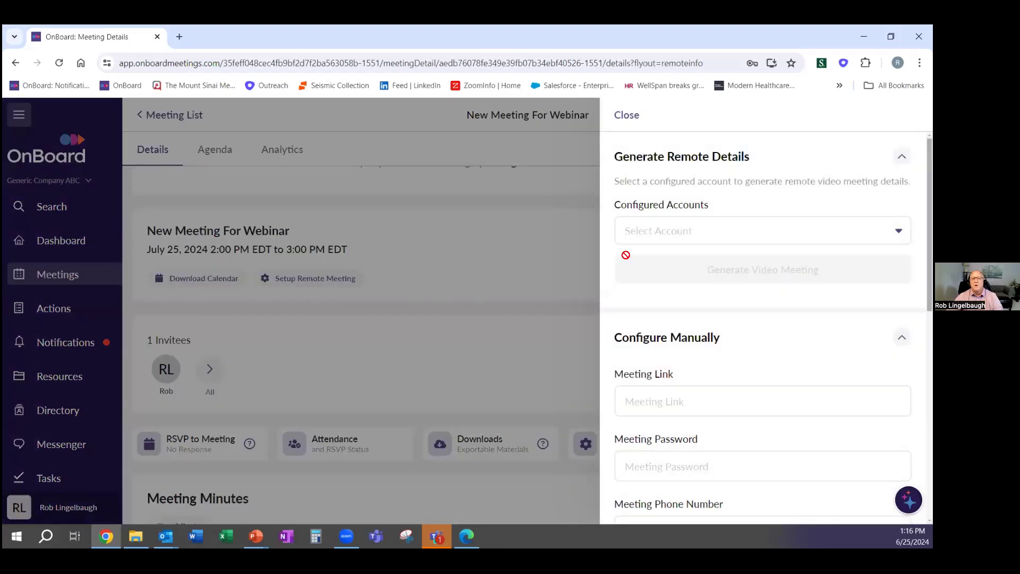
{"action": "left_click", "coordinate": [741, 238]}
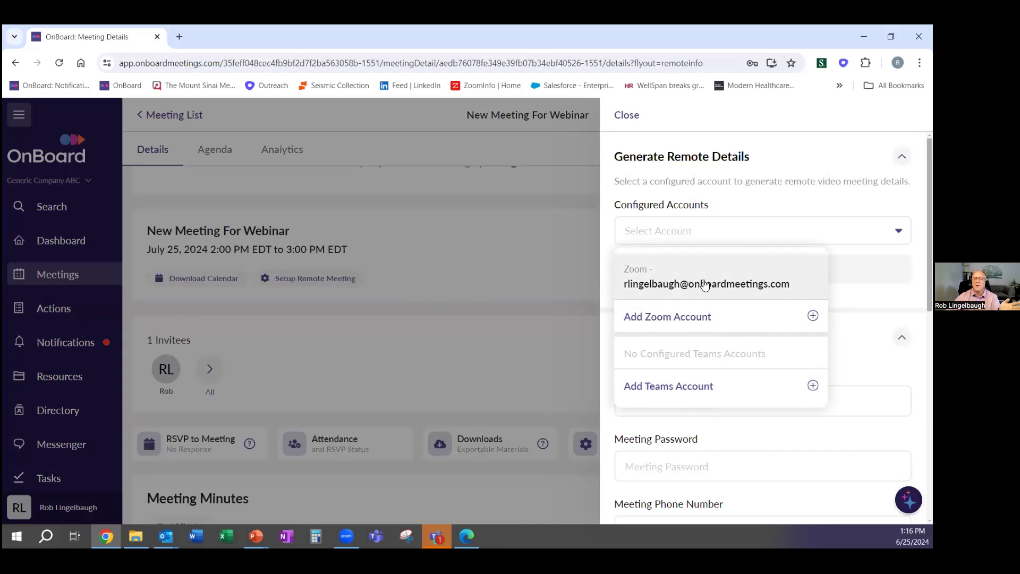
{"action": "left_click", "coordinate": [705, 285]}
{"action": "left_click", "coordinate": [719, 274]}
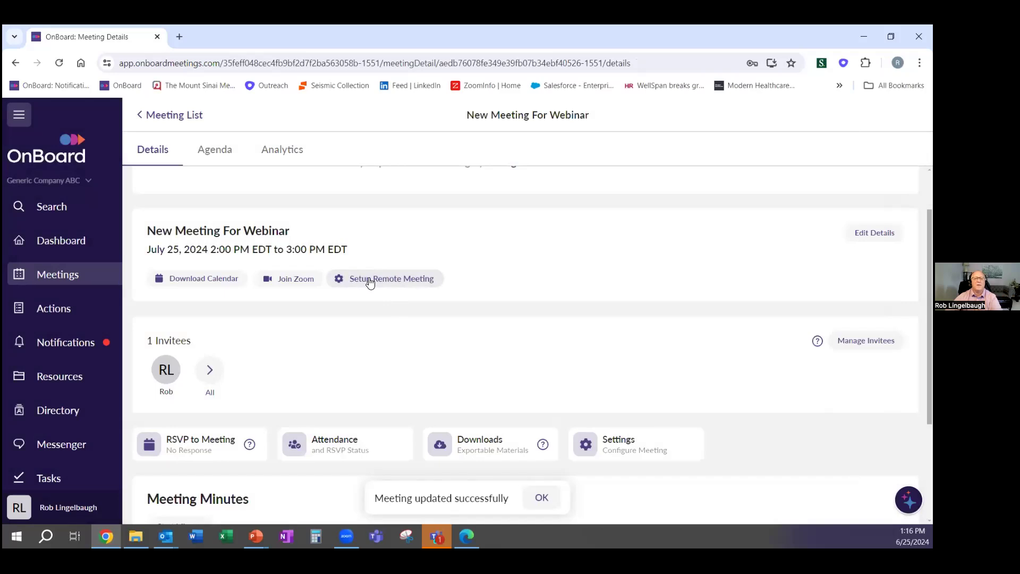
{"action": "left_click", "coordinate": [380, 278]}
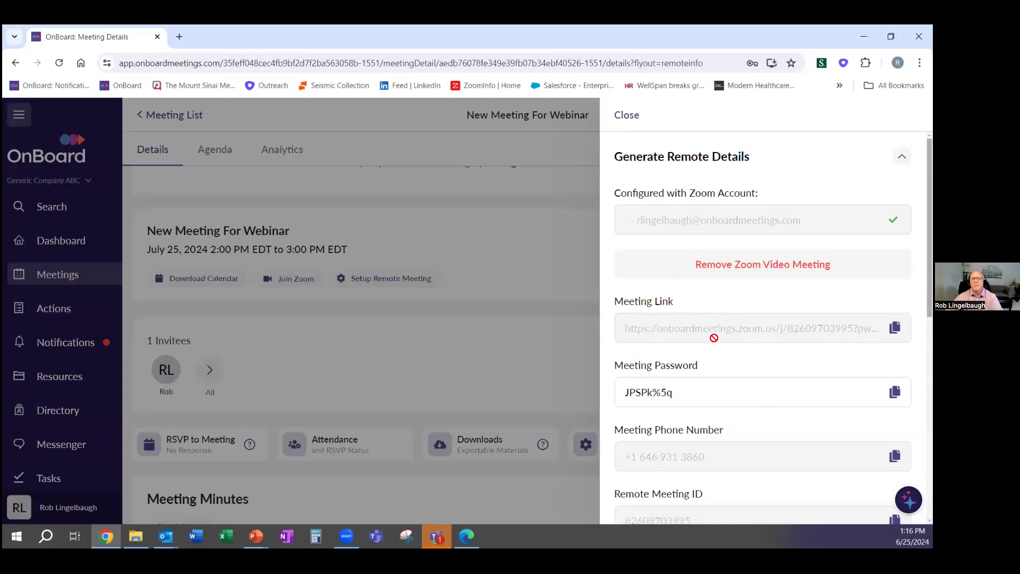
{"action": "scroll", "coordinate": [659, 393], "scroll_direction": "down", "scroll_amount": 2}
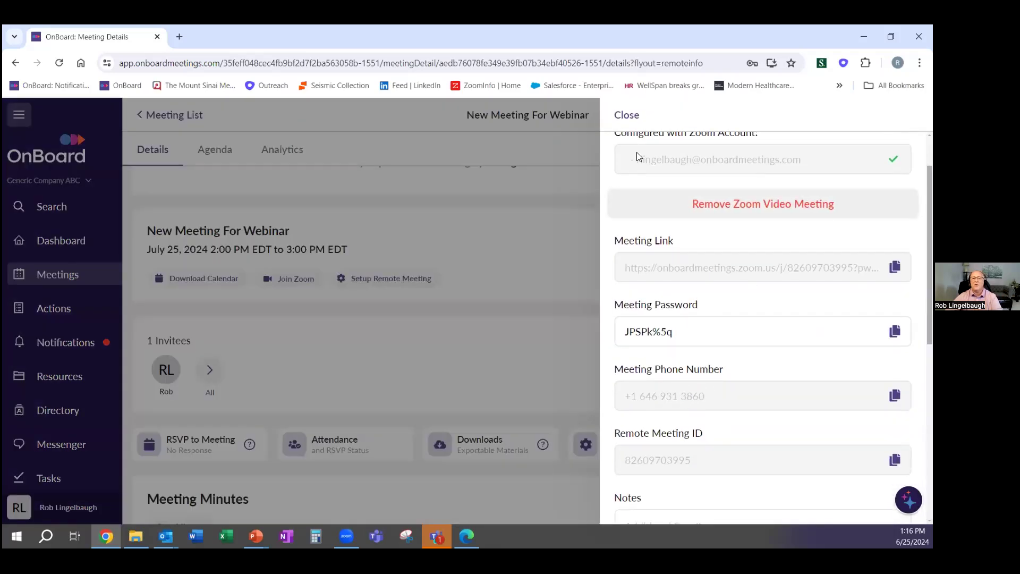
{"action": "left_click", "coordinate": [628, 115]}
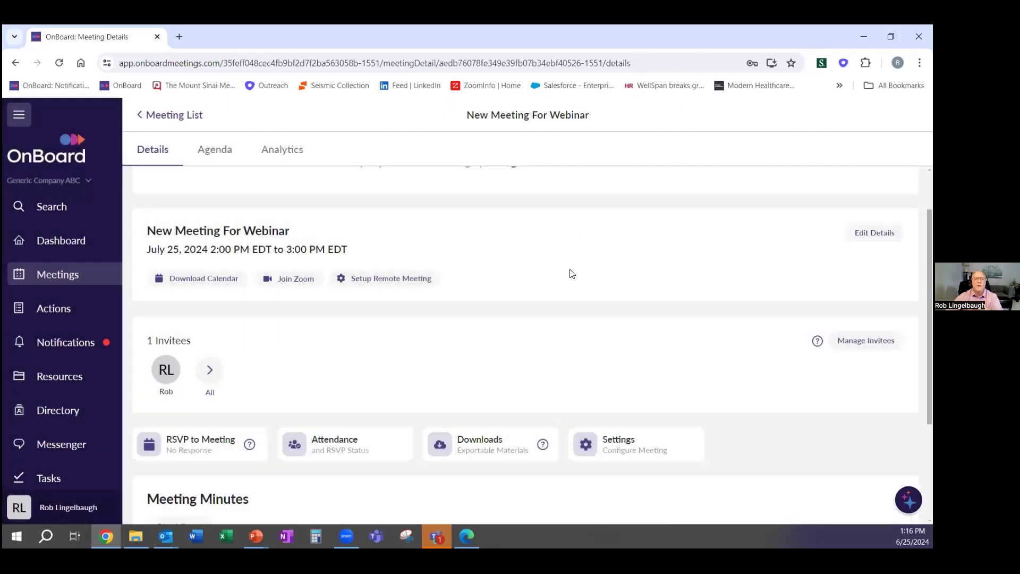
Add the Board of Directors group as Reader invitees and save, giving 7 invitees
{"action": "scroll", "coordinate": [561, 292], "scroll_direction": "up", "scroll_amount": 1}
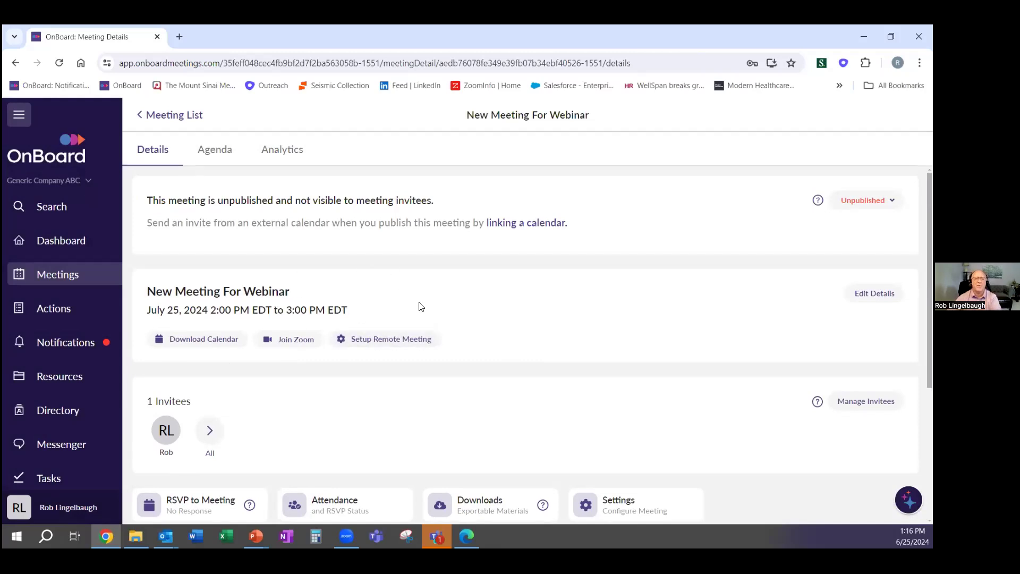
{"action": "scroll", "coordinate": [425, 300], "scroll_direction": "down", "scroll_amount": 3}
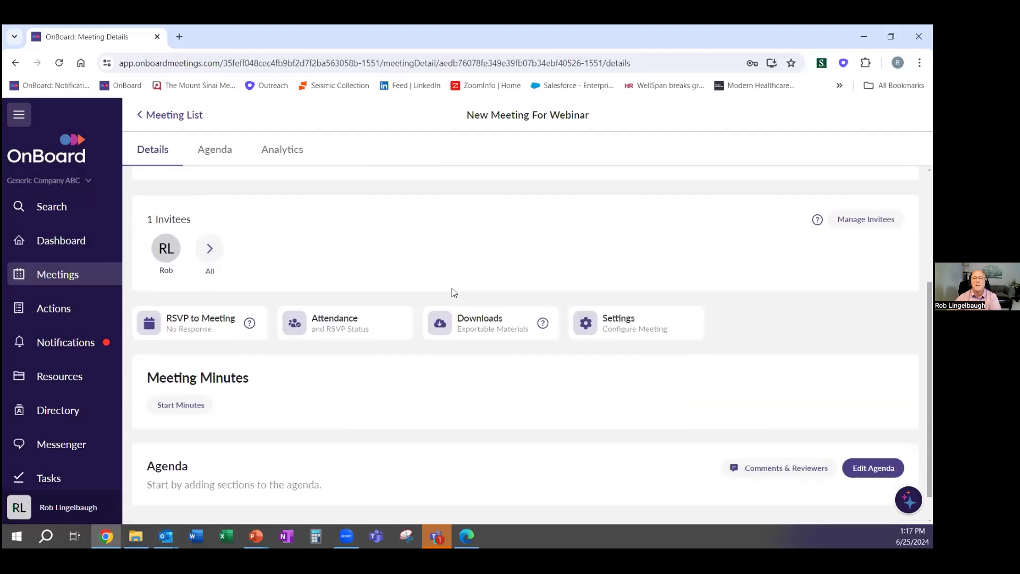
{"action": "scroll", "coordinate": [453, 292], "scroll_direction": "up", "scroll_amount": 1}
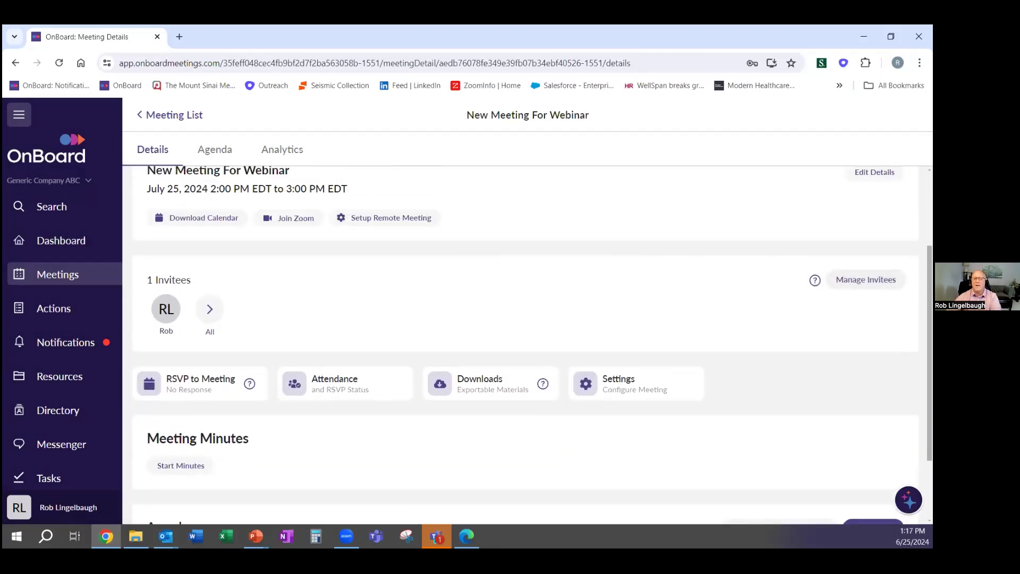
{"action": "left_click", "coordinate": [867, 280]}
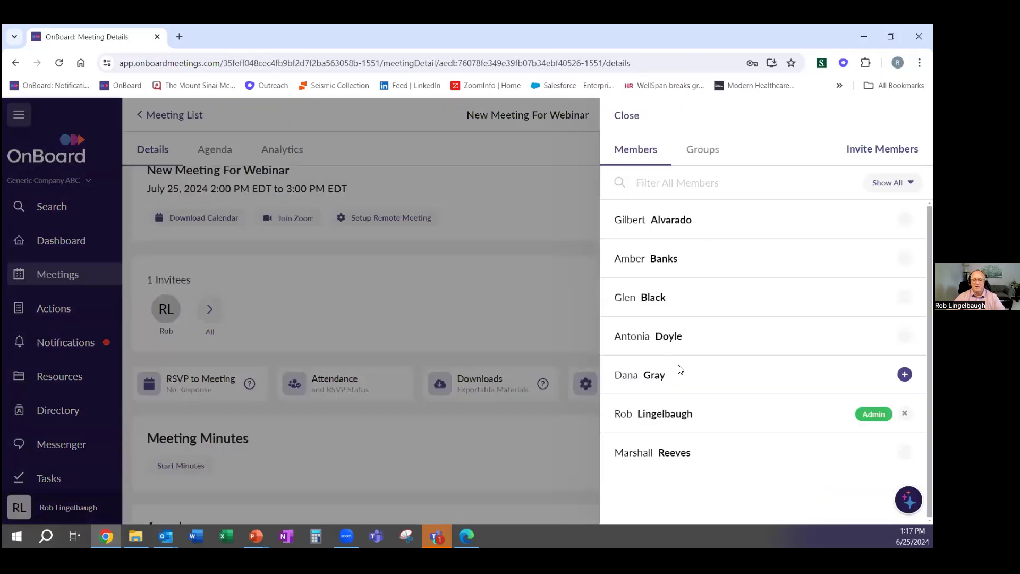
{"action": "left_click", "coordinate": [905, 220]}
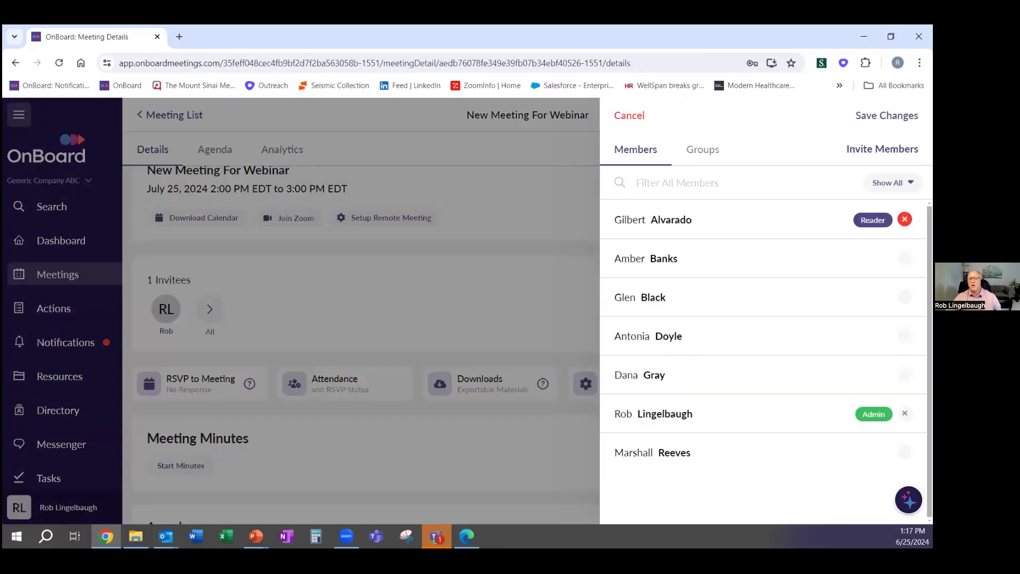
{"action": "left_click", "coordinate": [905, 220]}
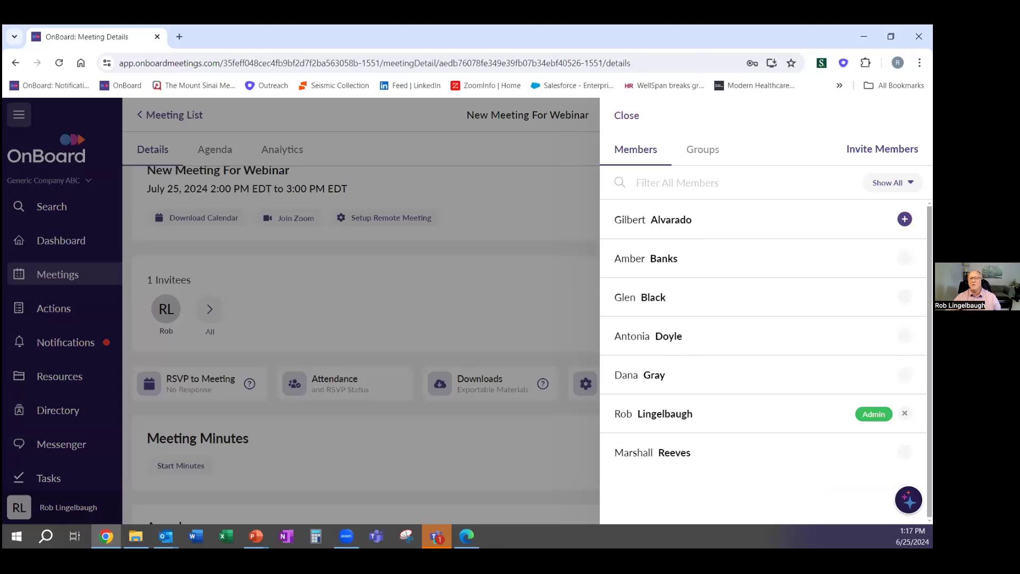
{"action": "left_click", "coordinate": [694, 152]}
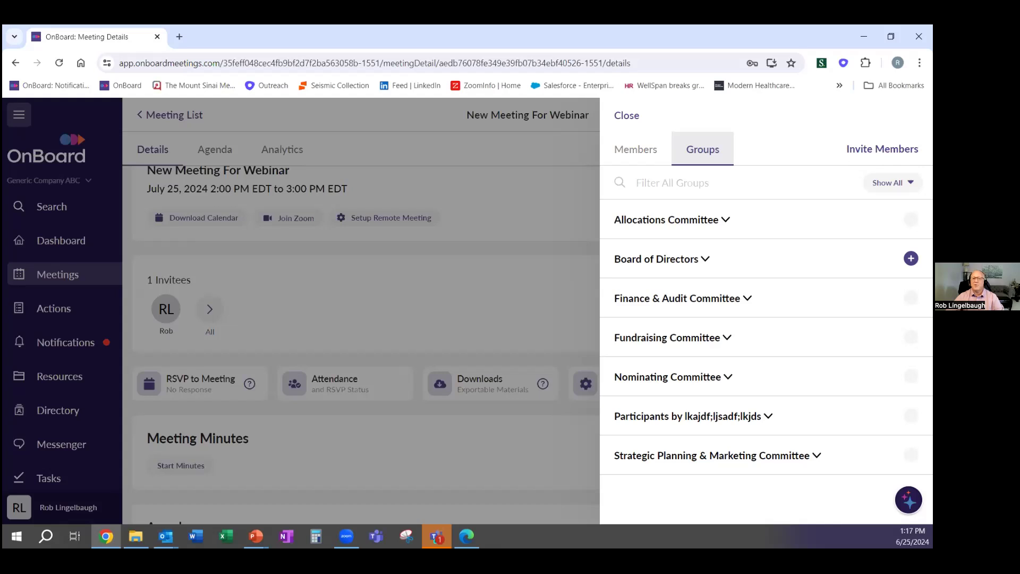
{"action": "left_click", "coordinate": [911, 258]}
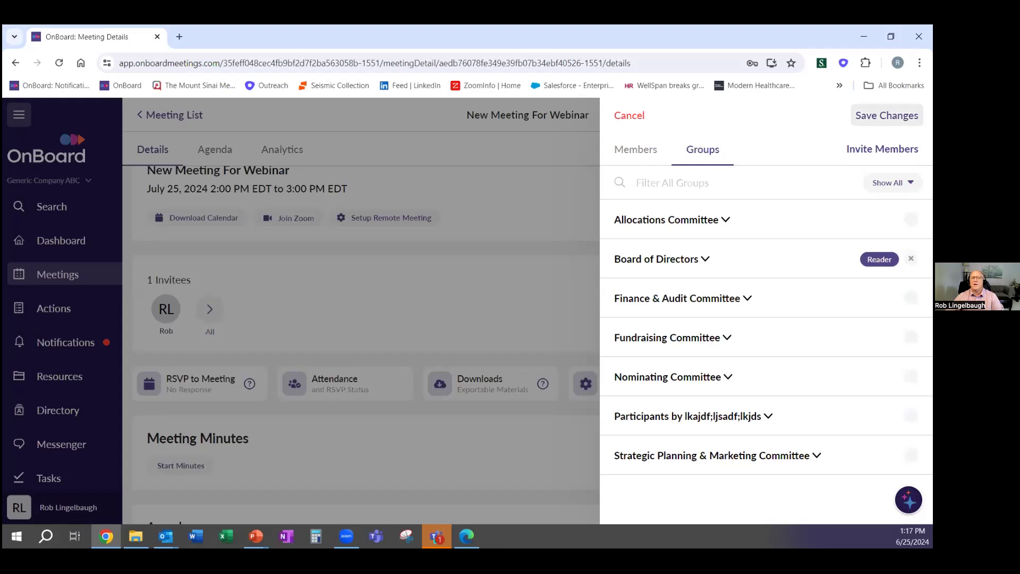
{"action": "left_click", "coordinate": [887, 115]}
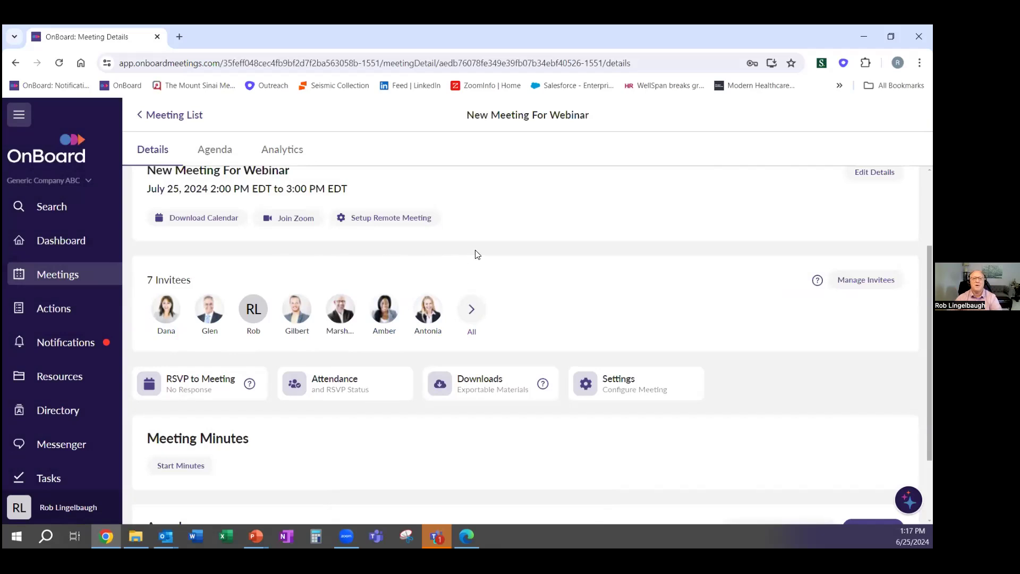
{"action": "scroll", "coordinate": [492, 247], "scroll_direction": "down", "scroll_amount": 1}
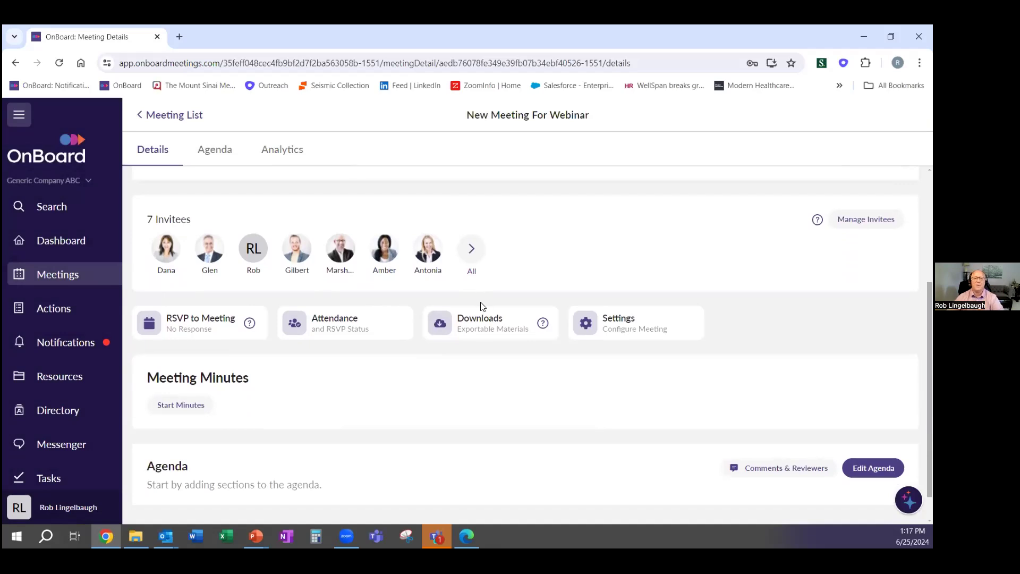
{"action": "scroll", "coordinate": [469, 348], "scroll_direction": "down", "scroll_amount": 1}
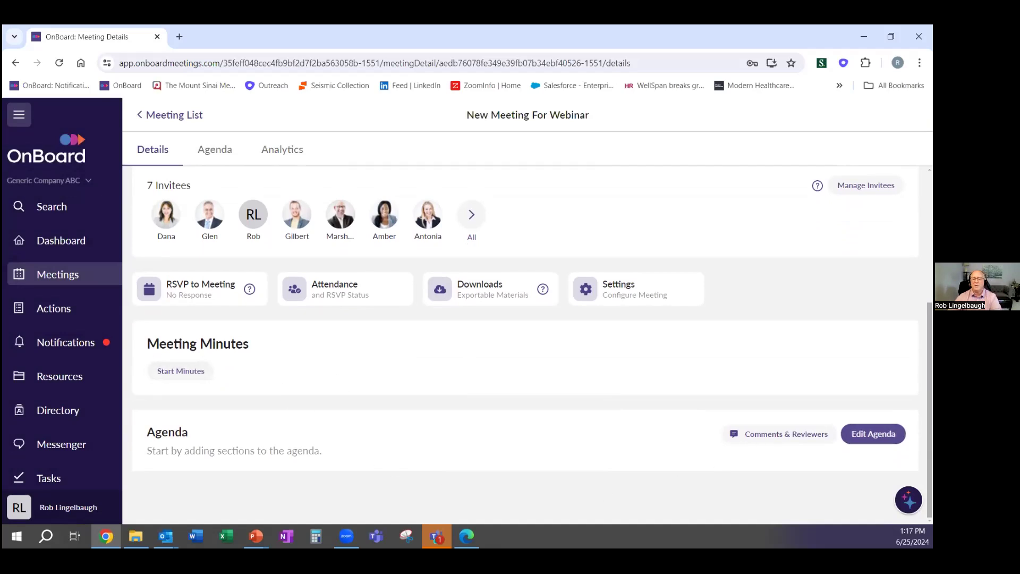
Import Agenda.docx into the empty agenda, producing 19 sections starting with Call to Order
{"action": "left_click", "coordinate": [873, 434]}
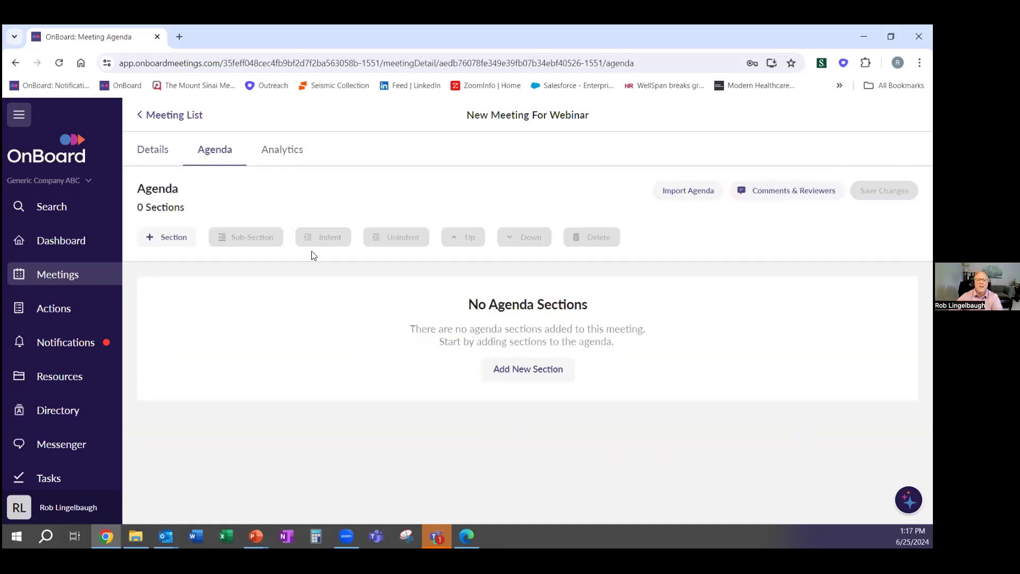
{"action": "left_click", "coordinate": [182, 243]}
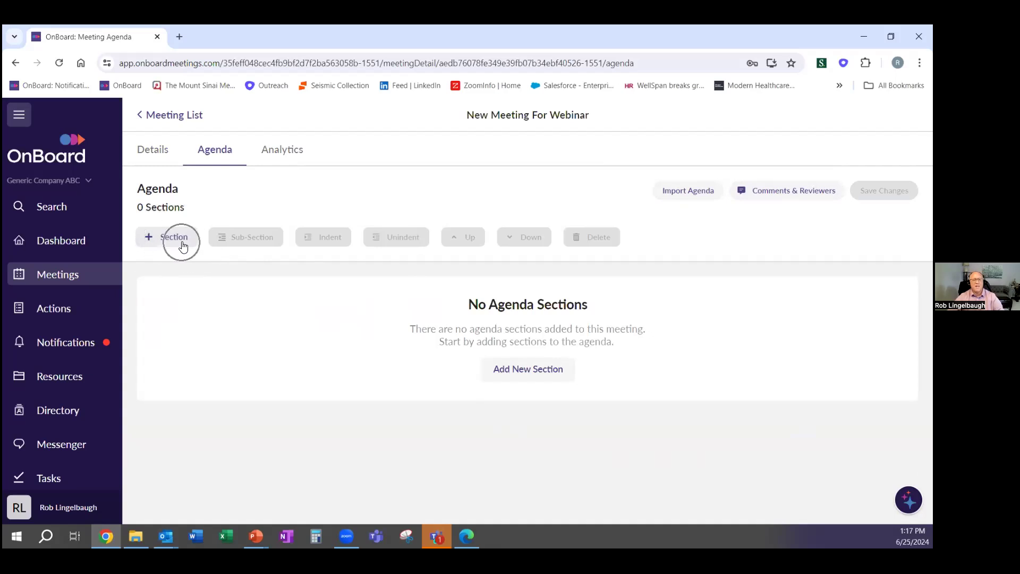
{"action": "left_click", "coordinate": [537, 368]}
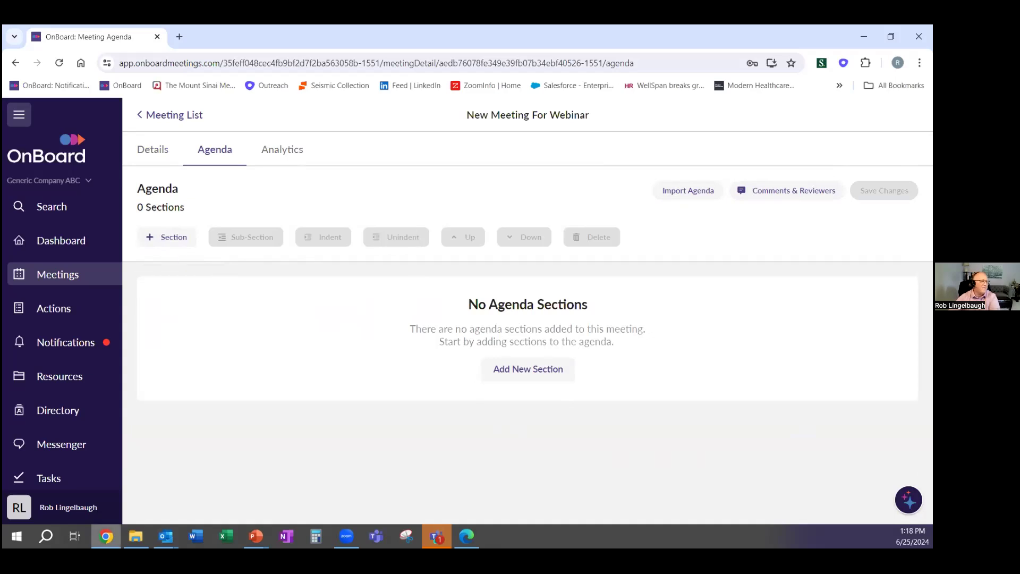
{"action": "left_click", "coordinate": [136, 537]}
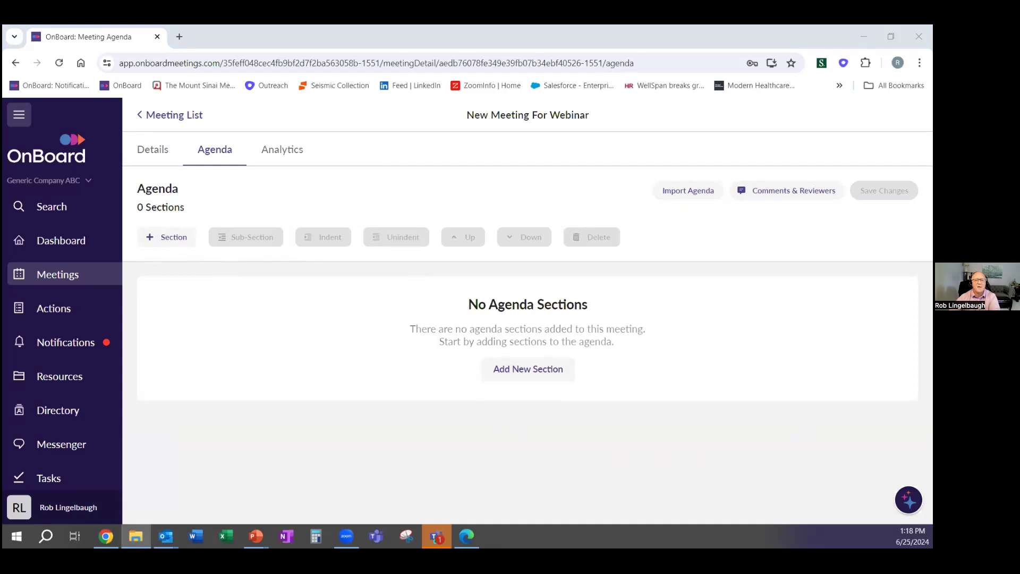
{"action": "left_click", "coordinate": [304, 353]}
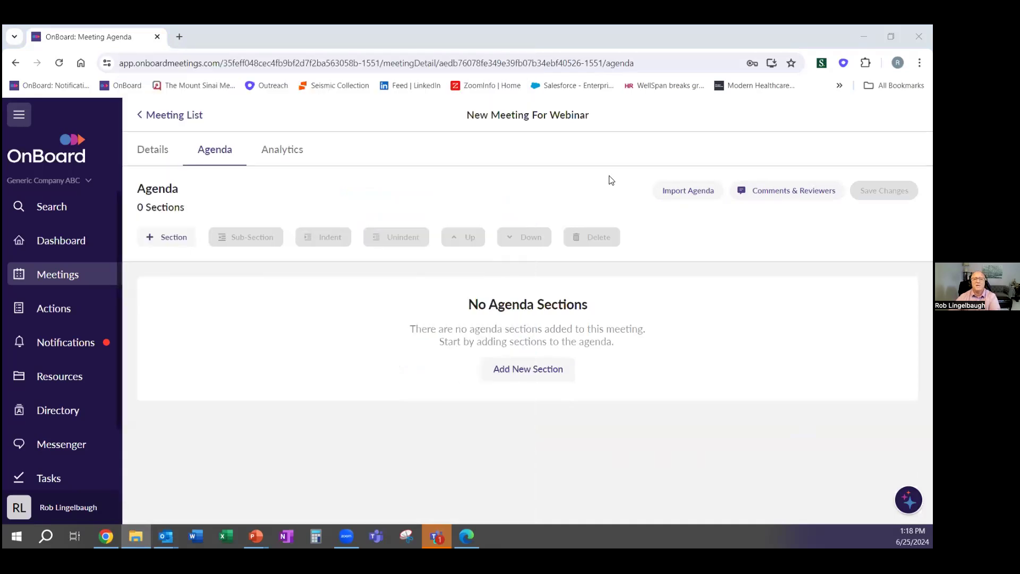
{"action": "left_click", "coordinate": [690, 196]}
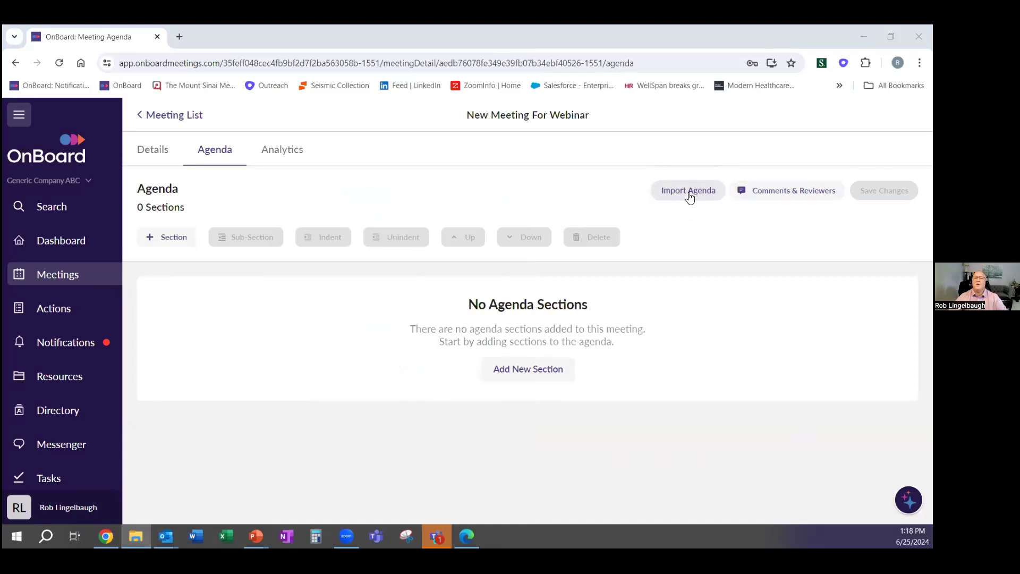
{"action": "left_click", "coordinate": [690, 196]}
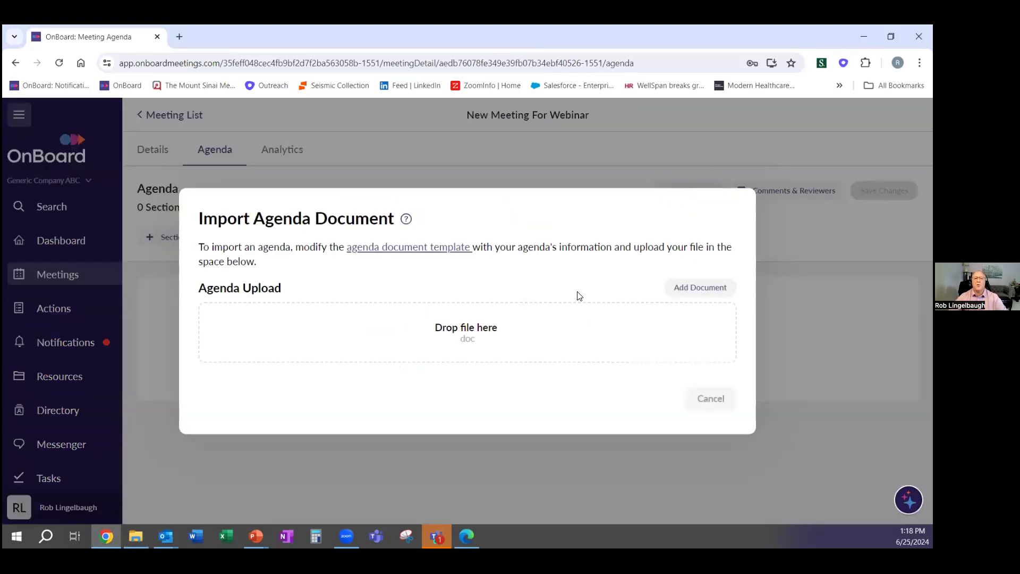
{"action": "left_click", "coordinate": [377, 249]}
{"action": "left_click_drag", "start_coordinate": [3, 330], "coordinate": [405, 328]}
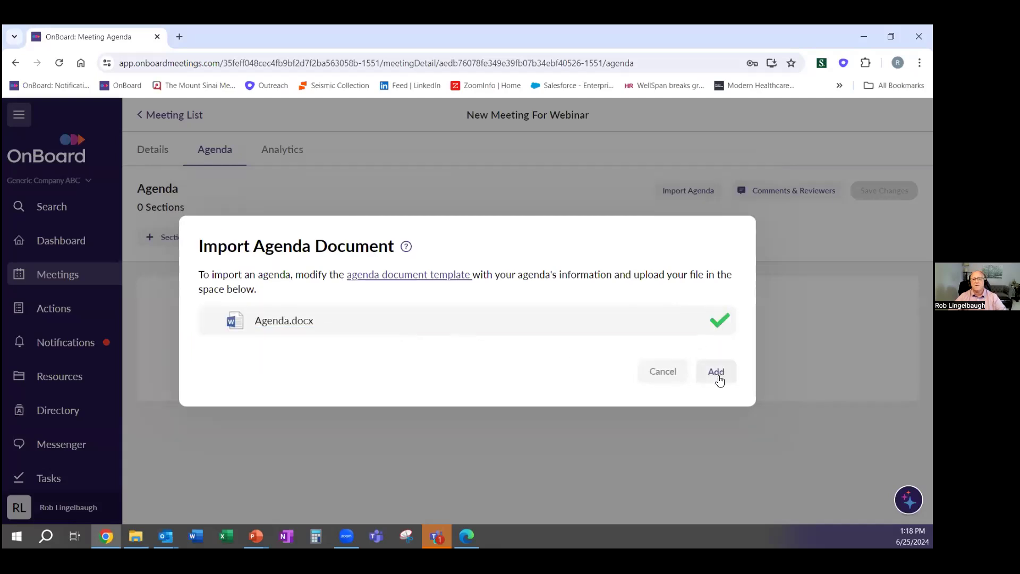
{"action": "left_click", "coordinate": [719, 375]}
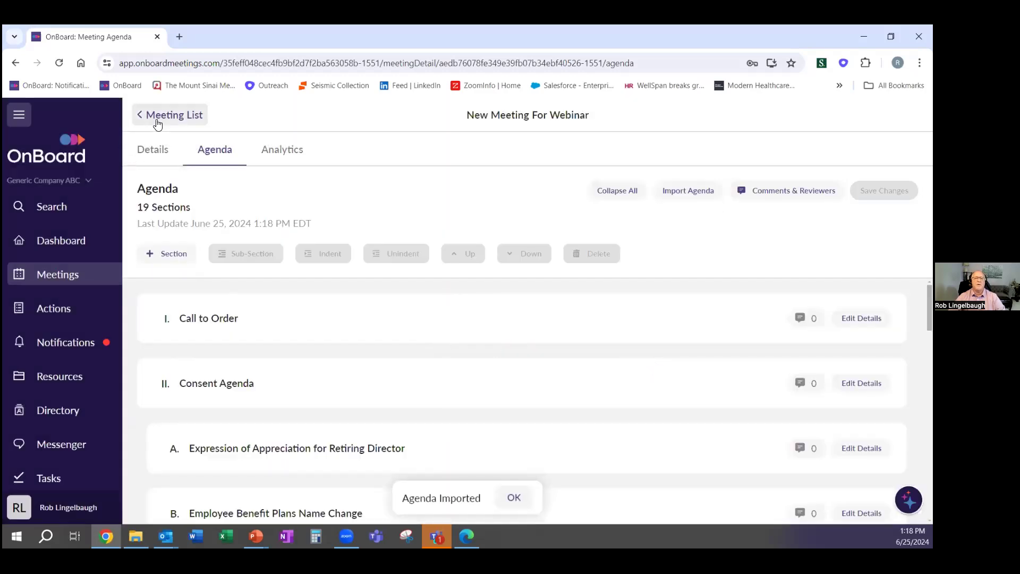
Go back to the Meeting List, open New Meeting For Webinar, and scroll to its agenda
{"action": "left_click", "coordinate": [157, 122]}
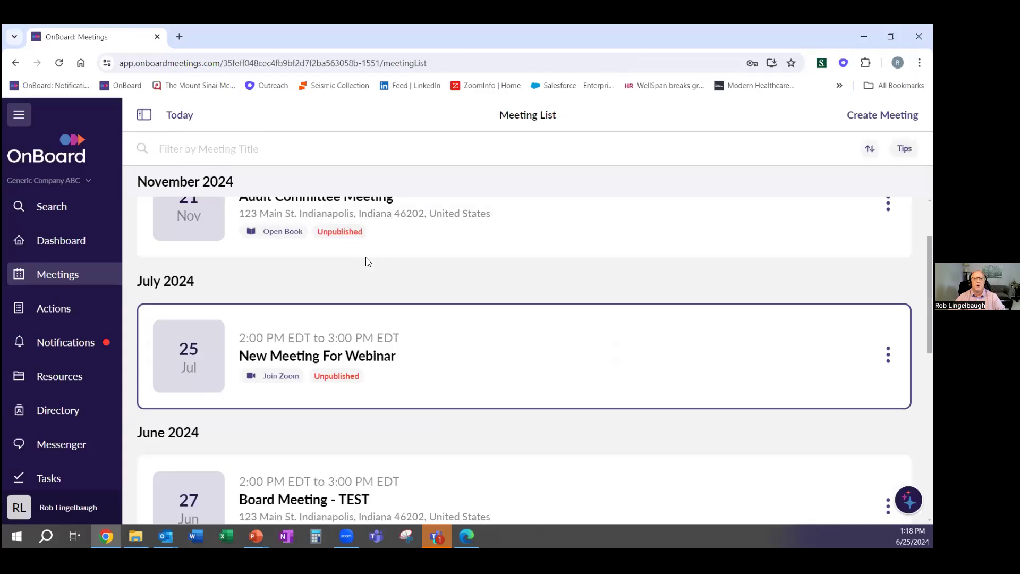
{"action": "left_click", "coordinate": [417, 344]}
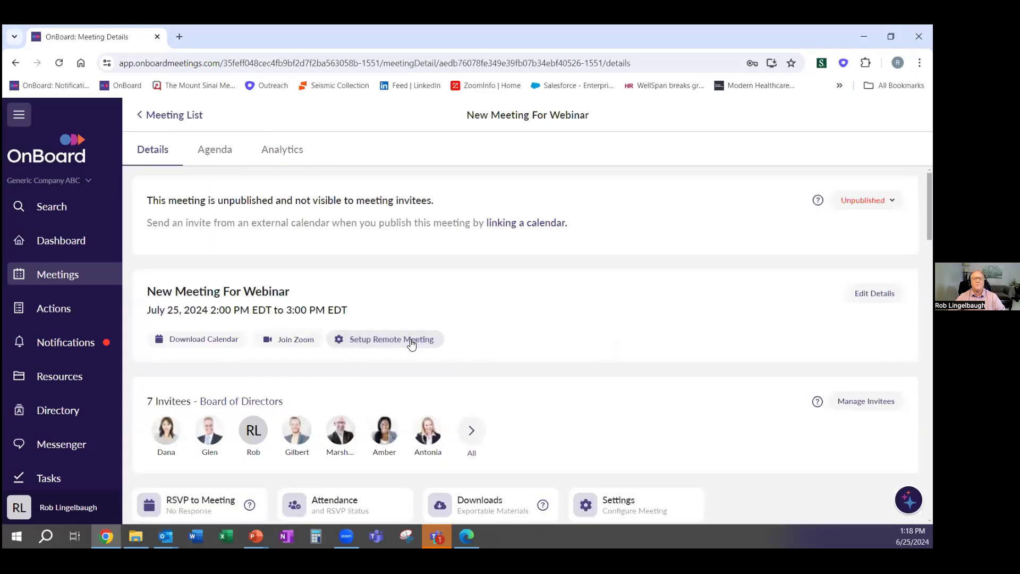
{"action": "scroll", "coordinate": [413, 344], "scroll_direction": "down", "scroll_amount": 6}
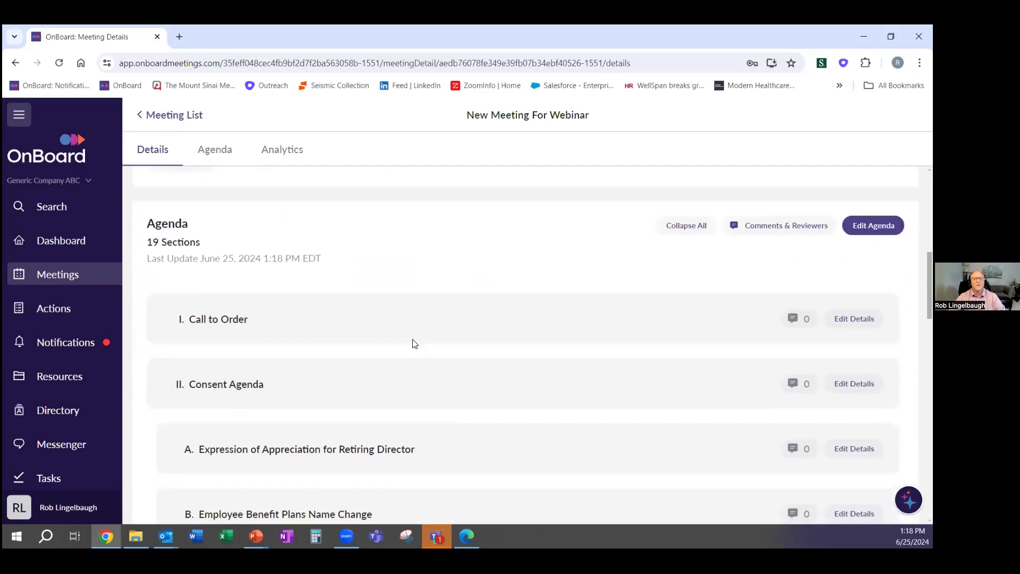
{"action": "scroll", "coordinate": [364, 298], "scroll_direction": "down", "scroll_amount": 1}
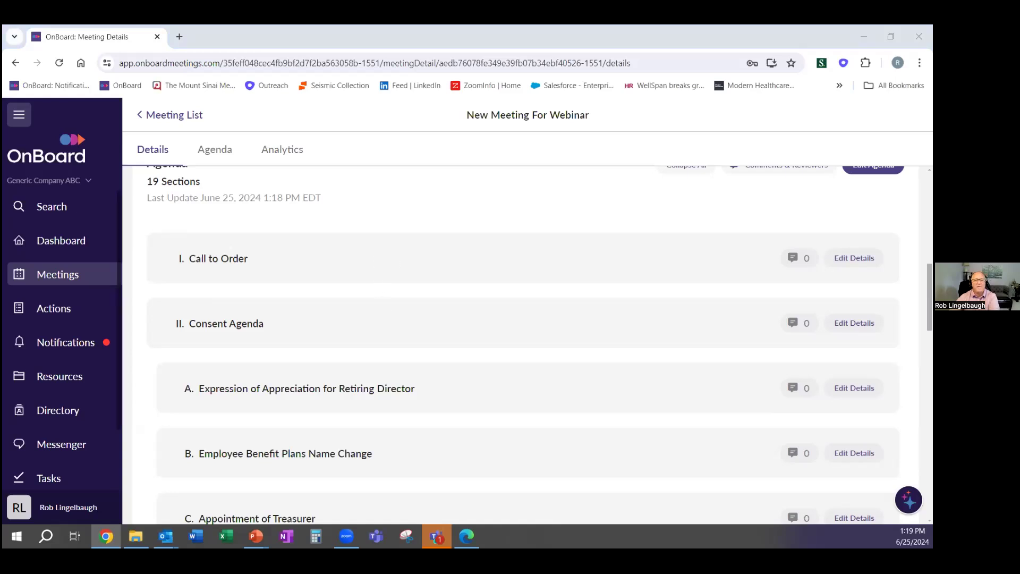
Attach the Call To Order and Consent Agenda documents to their matching agenda sections
{"action": "key", "text": "alt+Tab"}
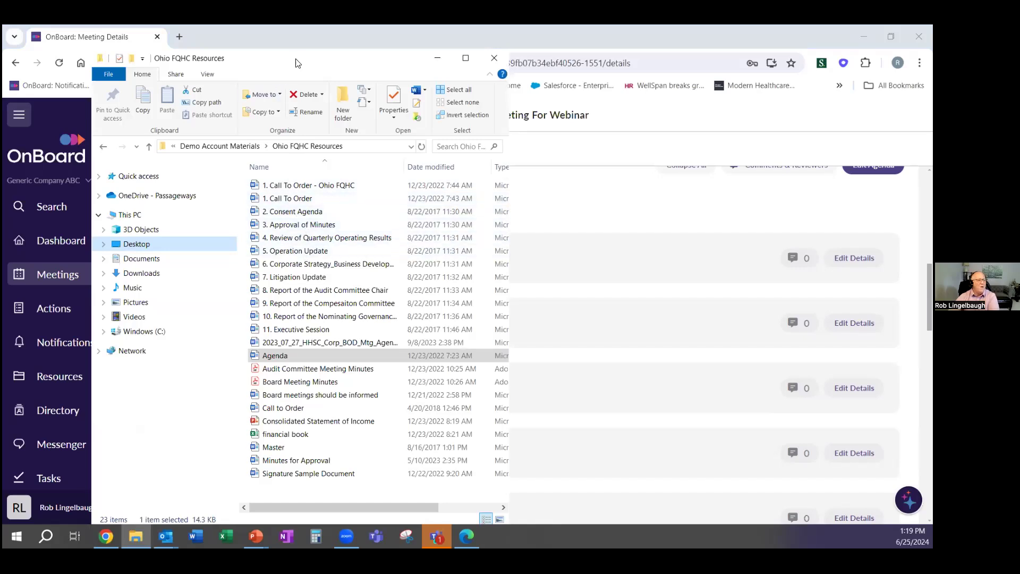
{"action": "key", "text": "alt+Tab"}
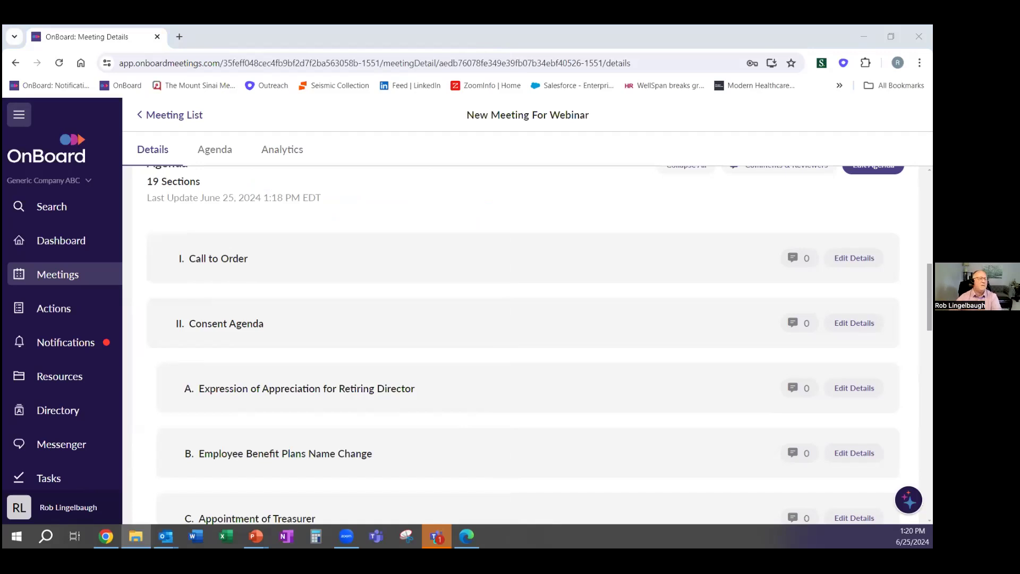
{"action": "left_click_drag", "start_coordinate": [2, 248], "coordinate": [441, 270]}
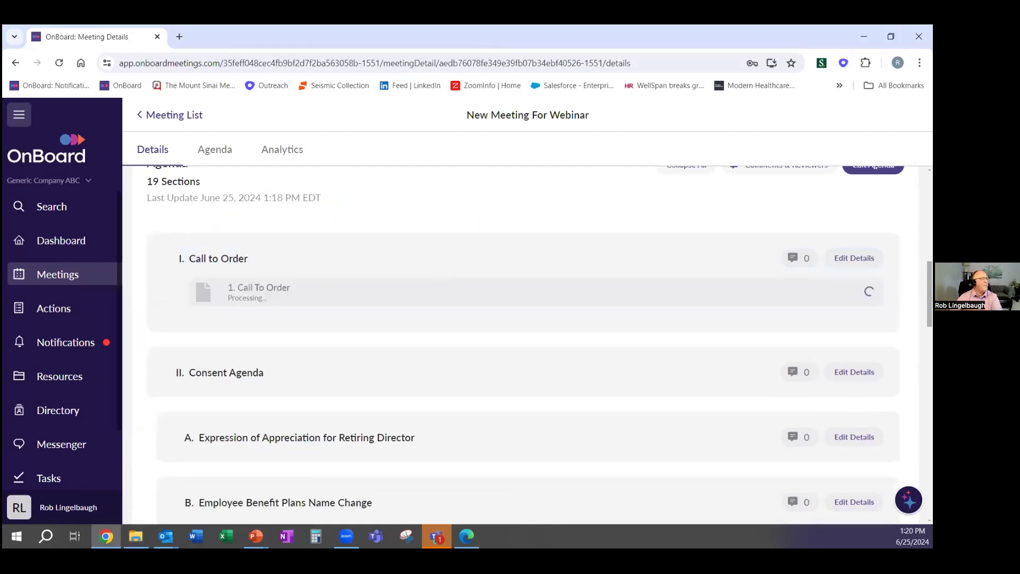
{"action": "left_click_drag", "start_coordinate": [2, 287], "coordinate": [349, 380]}
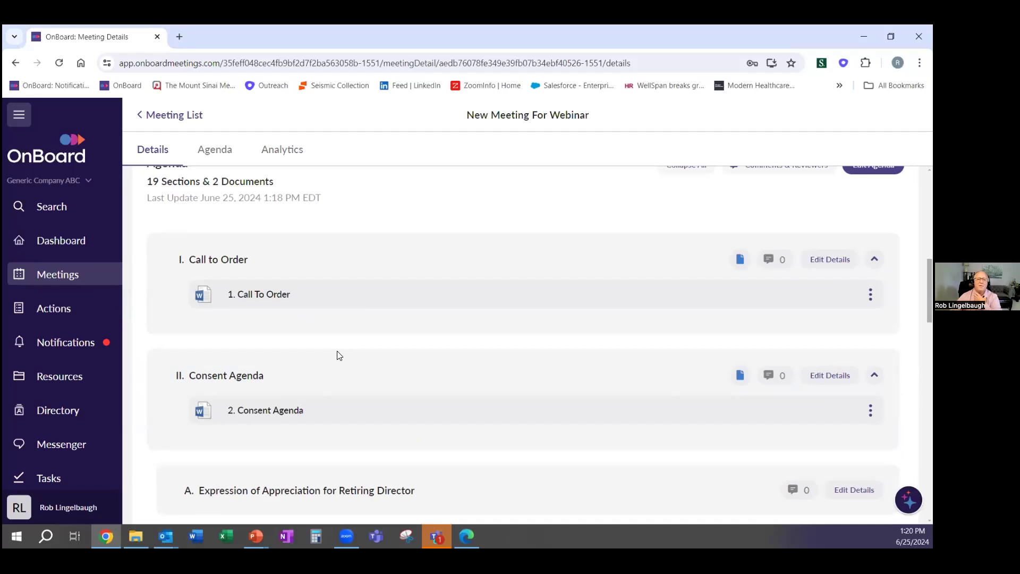
Attach the Approval of Minutes document, then Consolidated Statement of Income and the financial book to Financial Report
{"action": "scroll", "coordinate": [341, 358], "scroll_direction": "down", "scroll_amount": 1}
{"action": "scroll", "coordinate": [341, 357], "scroll_direction": "down", "scroll_amount": 4}
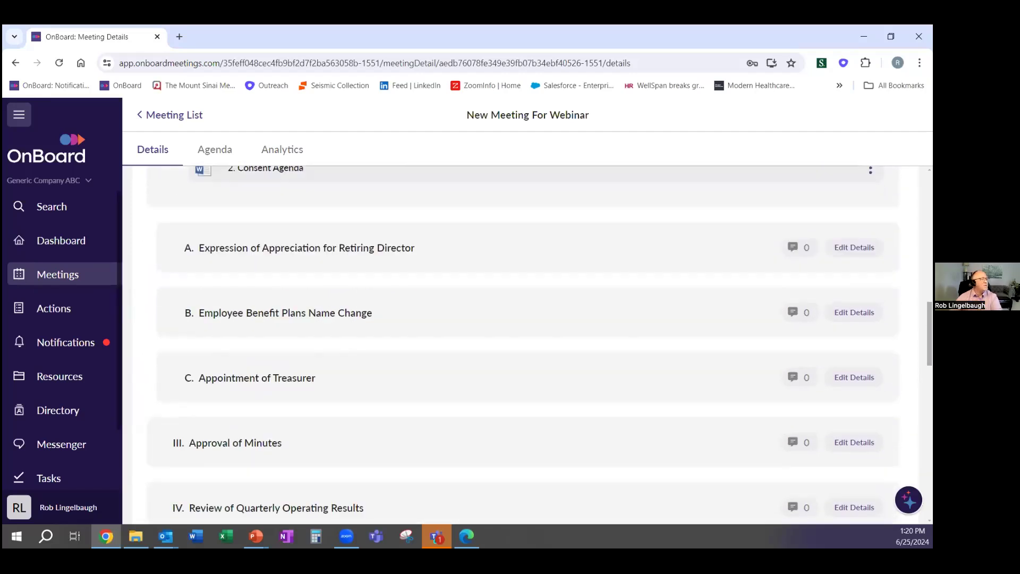
{"action": "left_click_drag", "start_coordinate": [5, 279], "coordinate": [292, 415]}
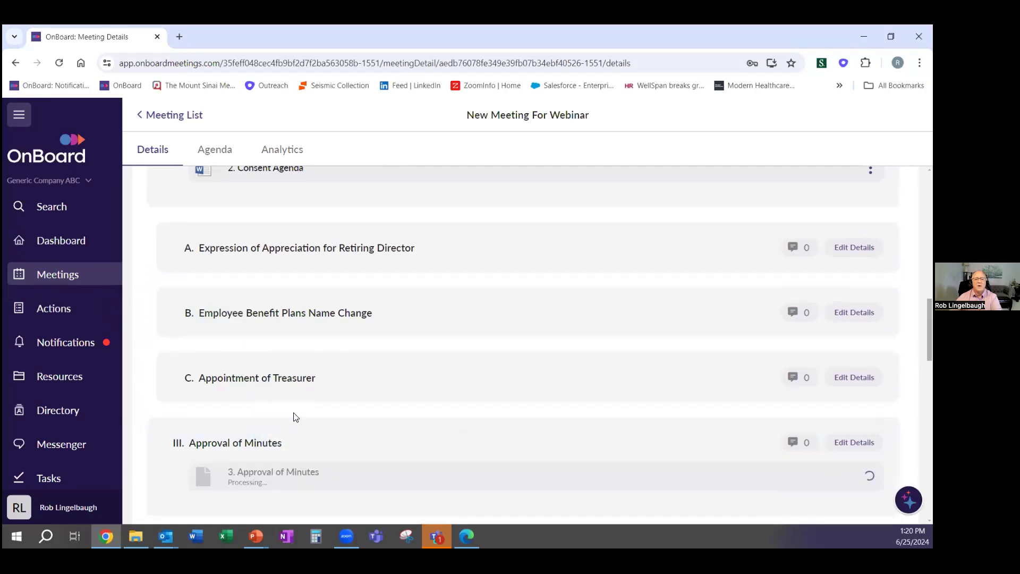
{"action": "scroll", "coordinate": [295, 414], "scroll_direction": "down", "scroll_amount": 3}
{"action": "scroll", "coordinate": [278, 385], "scroll_direction": "up", "scroll_amount": 5}
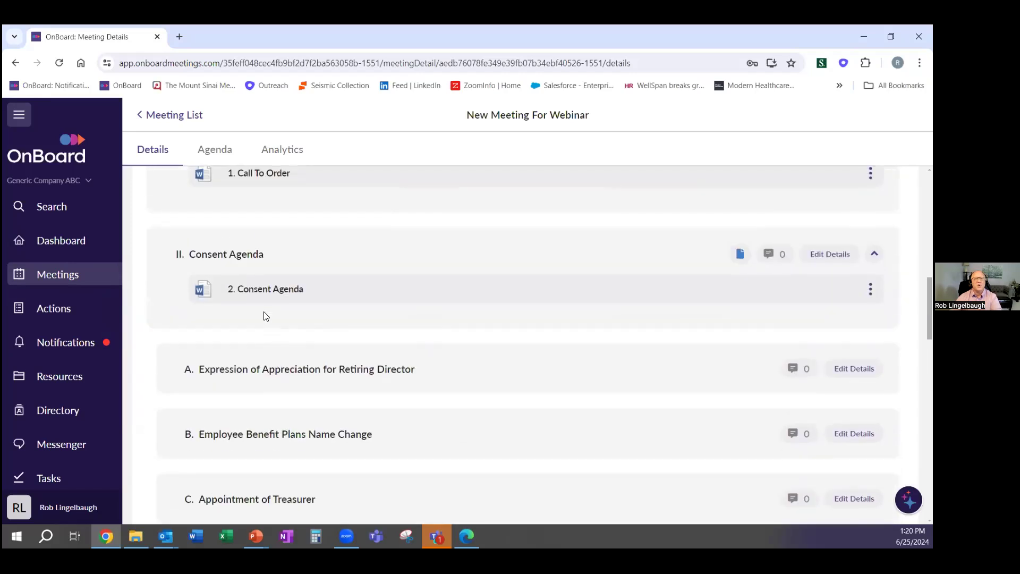
{"action": "scroll", "coordinate": [263, 317], "scroll_direction": "down", "scroll_amount": 3}
{"action": "scroll", "coordinate": [268, 321], "scroll_direction": "down", "scroll_amount": 5}
{"action": "scroll", "coordinate": [264, 312], "scroll_direction": "up", "scroll_amount": 1}
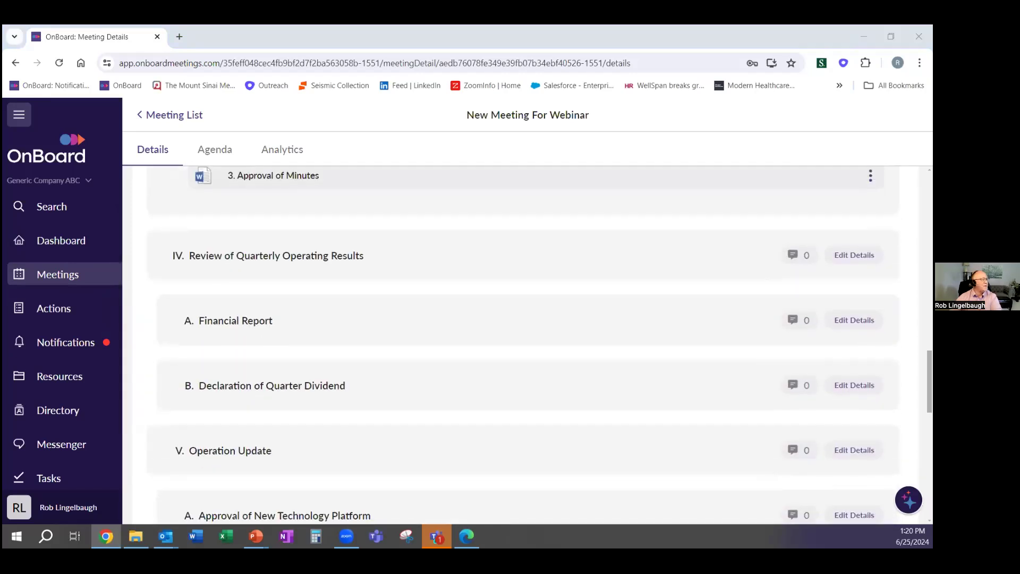
{"action": "left_click_drag", "start_coordinate": [123, 375], "coordinate": [289, 315]}
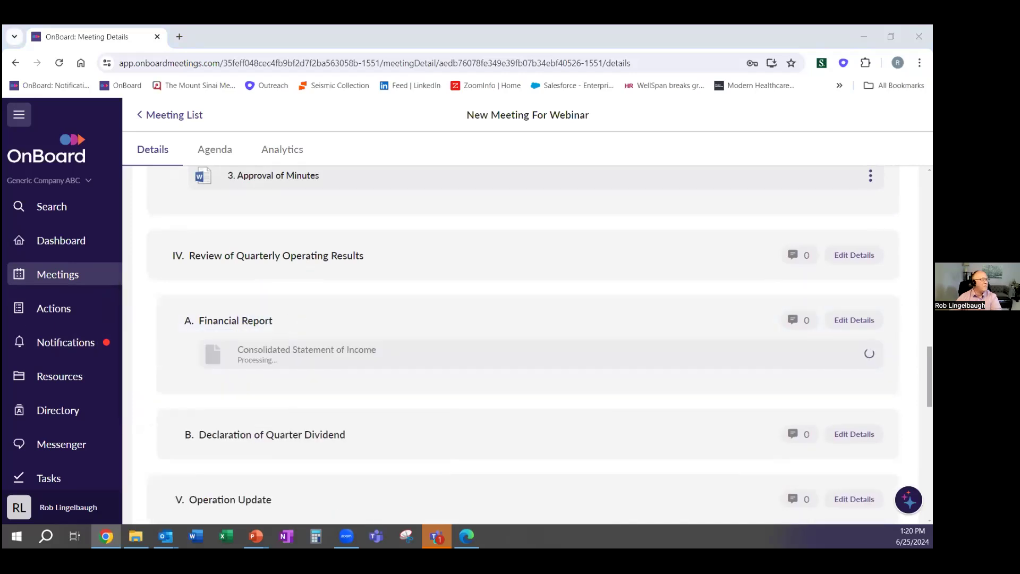
{"action": "left_click_drag", "start_coordinate": [53, 356], "coordinate": [278, 359]}
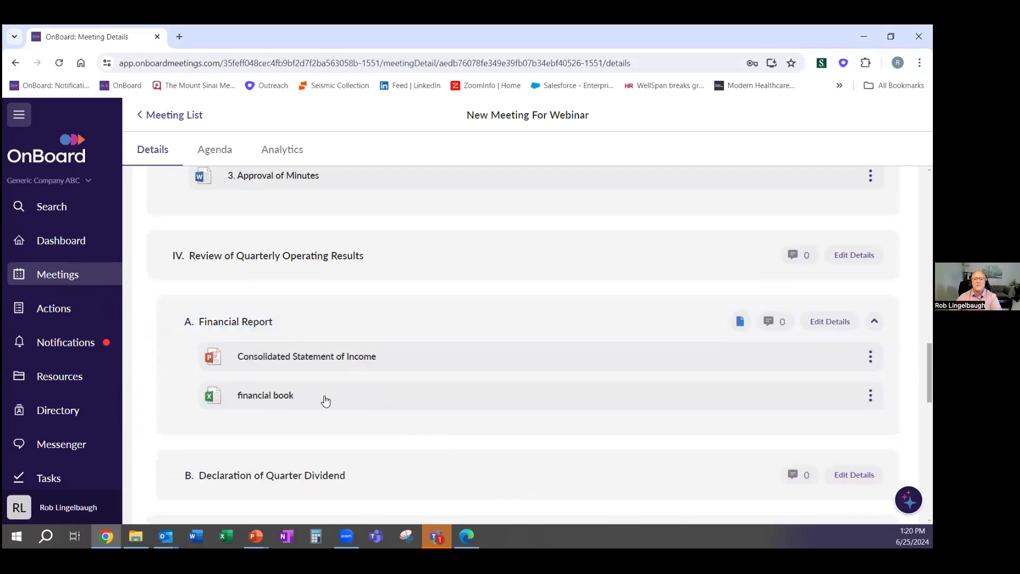
{"action": "scroll", "coordinate": [306, 340], "scroll_direction": "up", "scroll_amount": 10}
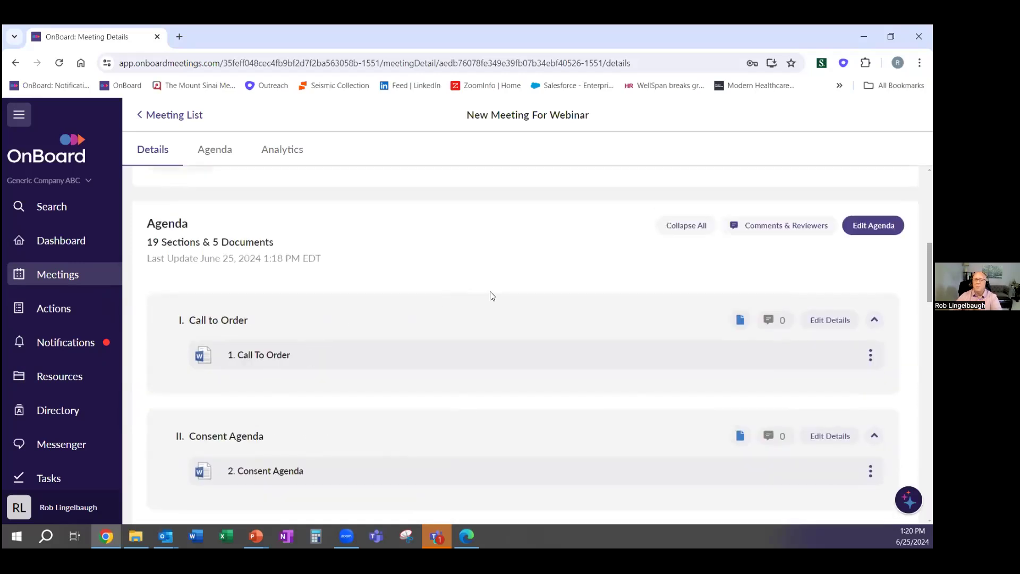
{"action": "scroll", "coordinate": [490, 295], "scroll_direction": "up", "scroll_amount": 1}
Choose Build Book Now from the Build Scheduled card for the webinar meeting's book
{"action": "scroll", "coordinate": [542, 338], "scroll_direction": "up", "scroll_amount": 7}
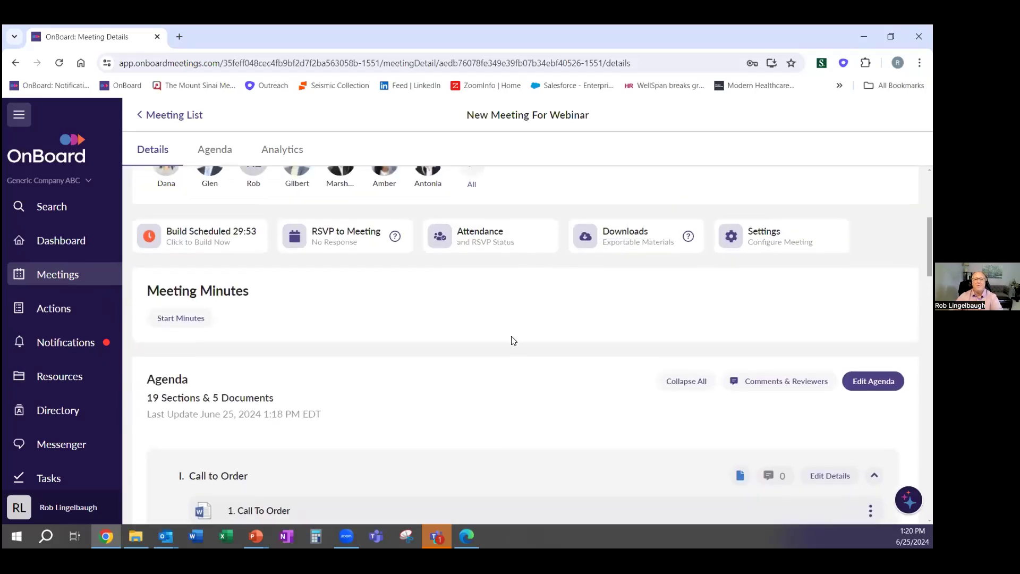
{"action": "scroll", "coordinate": [457, 367], "scroll_direction": "down", "scroll_amount": 2}
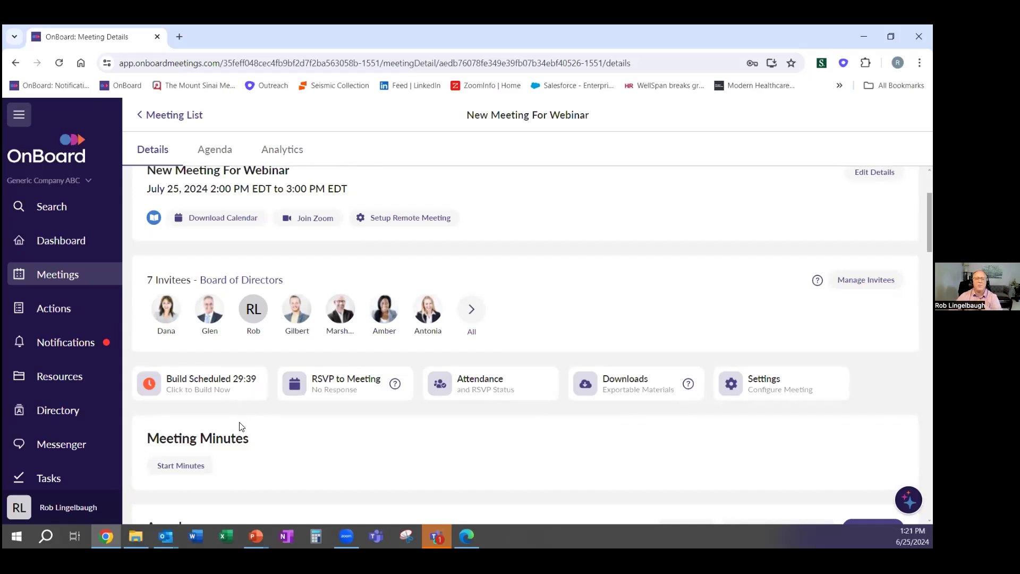
{"action": "left_click", "coordinate": [221, 387]}
{"action": "left_click", "coordinate": [227, 311]}
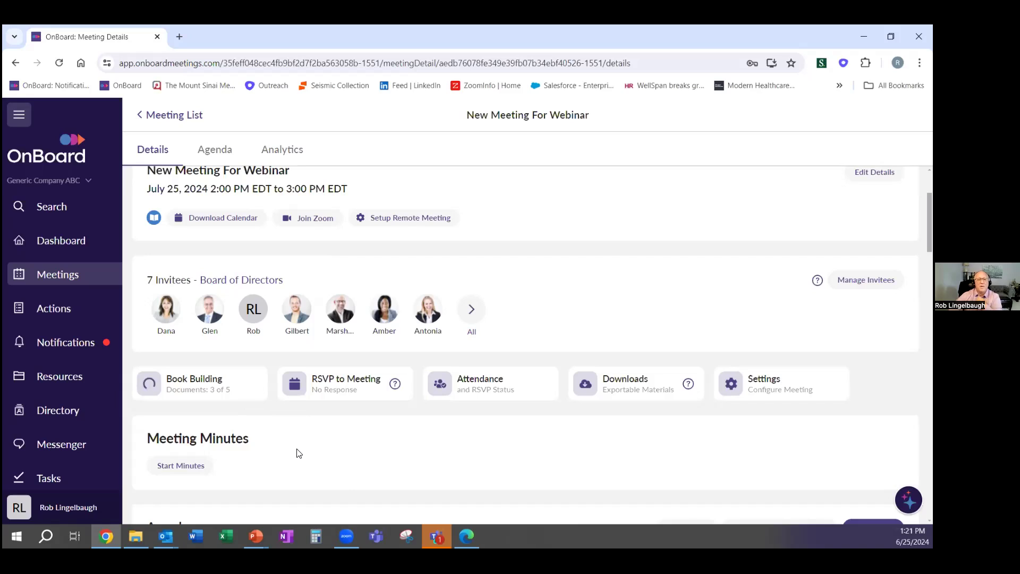
{"action": "scroll", "coordinate": [270, 420], "scroll_direction": "up", "scroll_amount": 3}
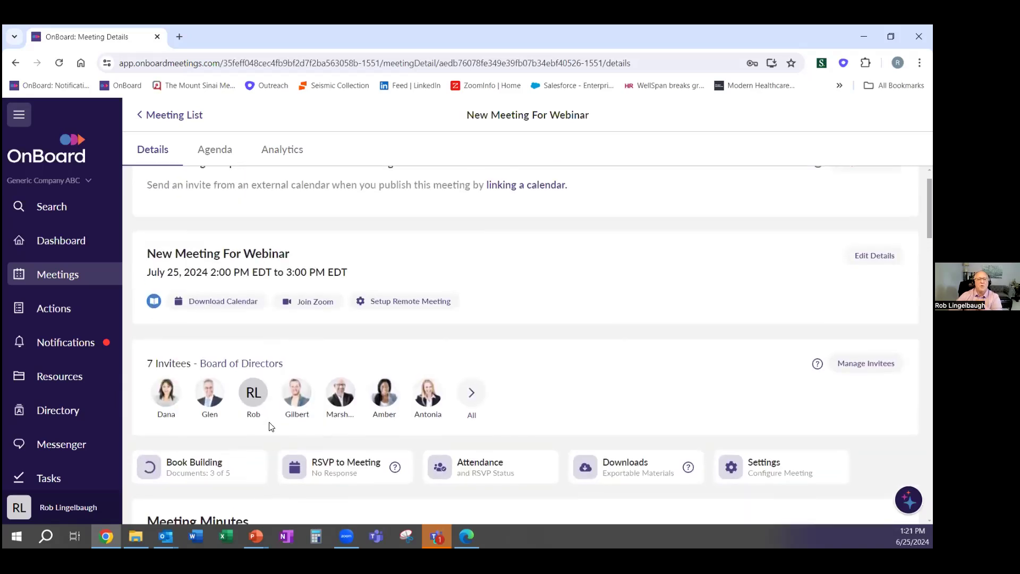
{"action": "scroll", "coordinate": [270, 425], "scroll_direction": "up", "scroll_amount": 1}
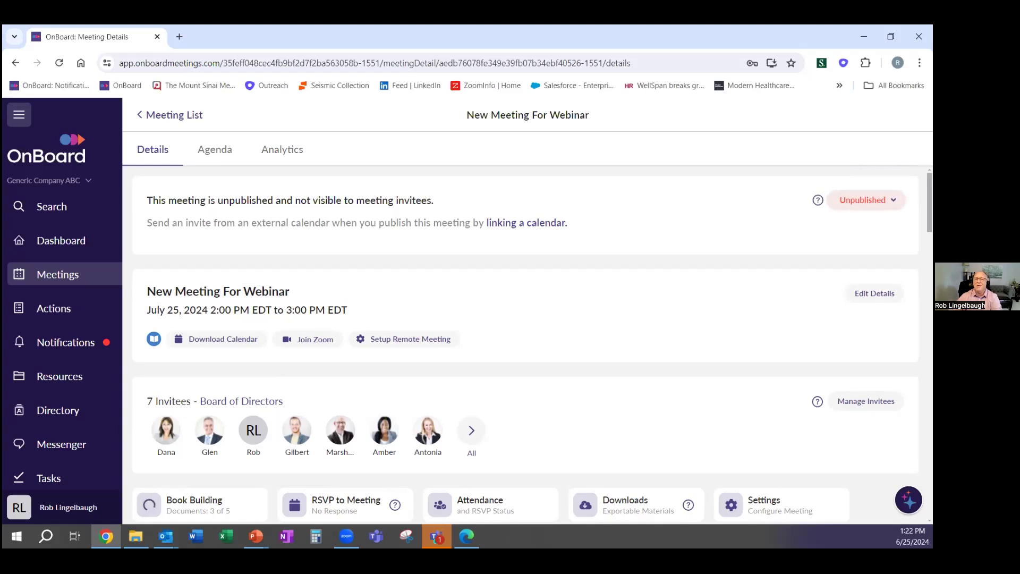
Change the meeting's status from Unpublished to All Visible: Agenda & Book
{"action": "left_click", "coordinate": [867, 200]}
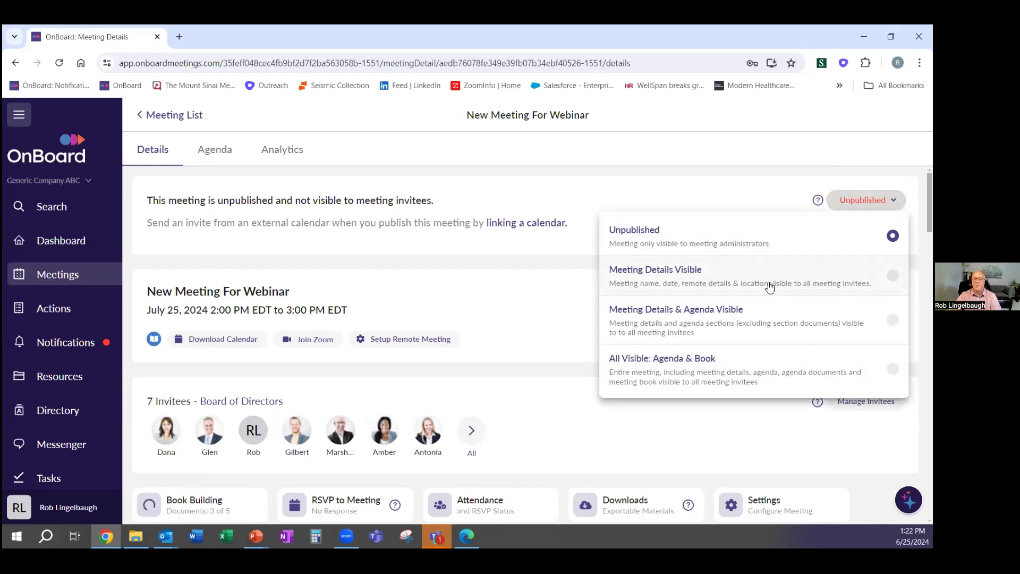
{"action": "left_click", "coordinate": [753, 284]}
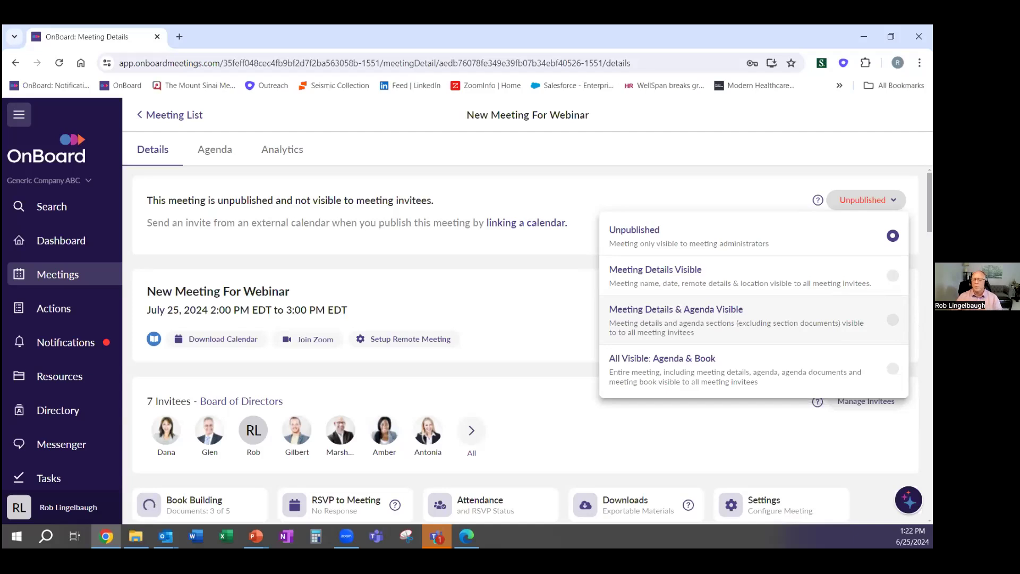
{"action": "left_click", "coordinate": [761, 368]}
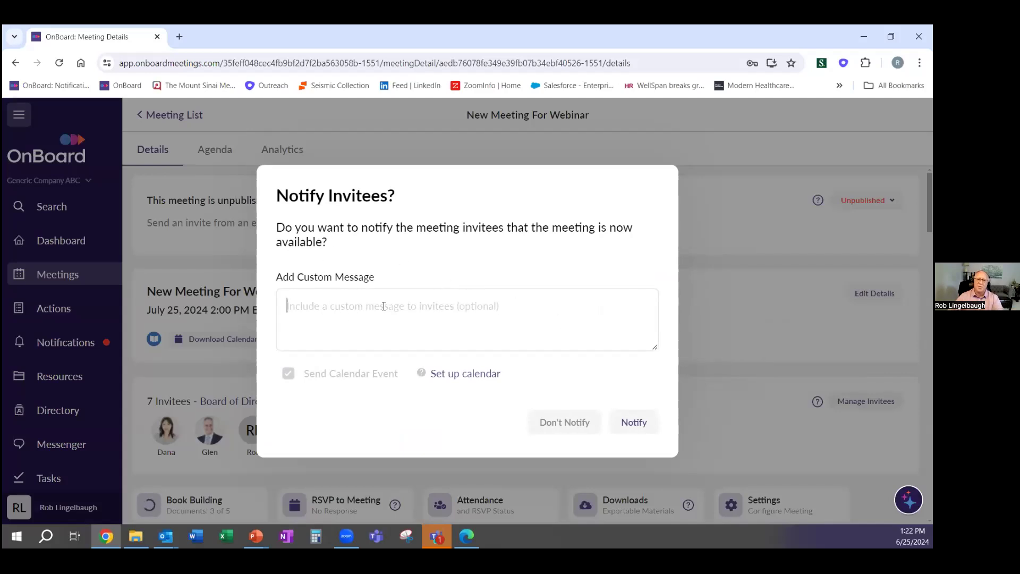
Publish 'New Meeting For Webinar' to all invitees with Don't Notify, leaving the message empty
{"action": "left_click", "coordinate": [641, 424]}
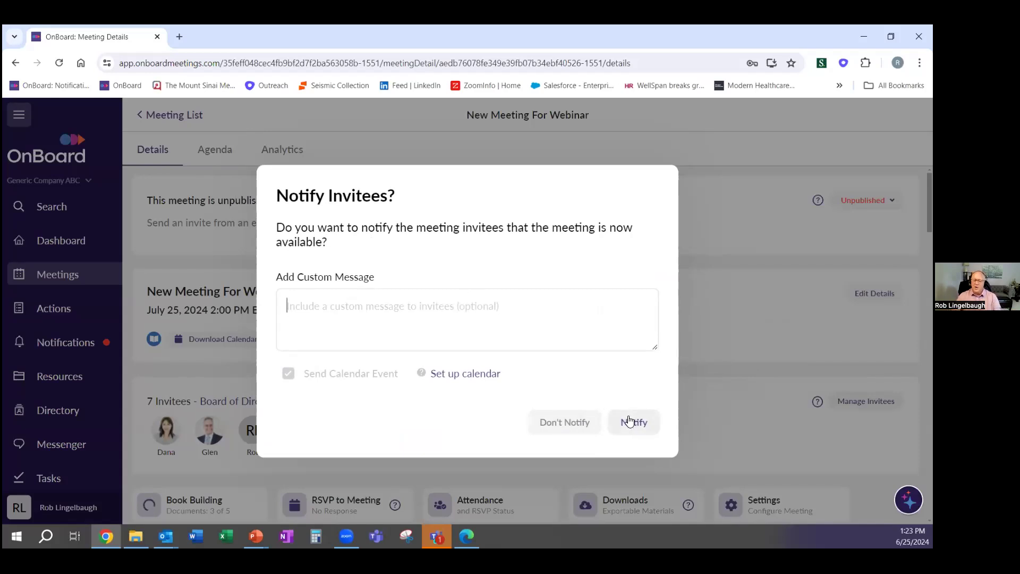
{"action": "left_click", "coordinate": [568, 424]}
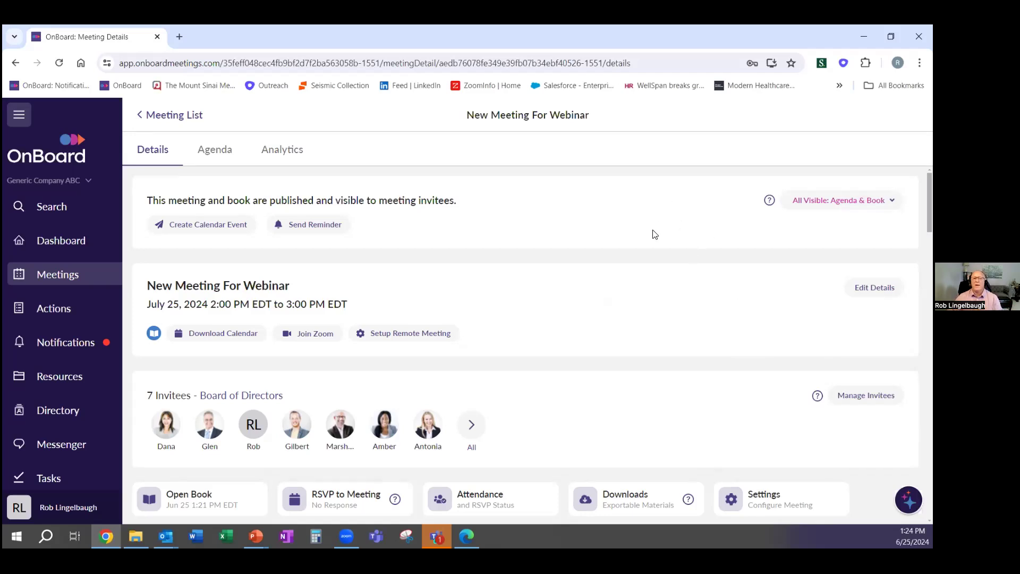
{"action": "scroll", "coordinate": [724, 257], "scroll_direction": "down", "scroll_amount": 1}
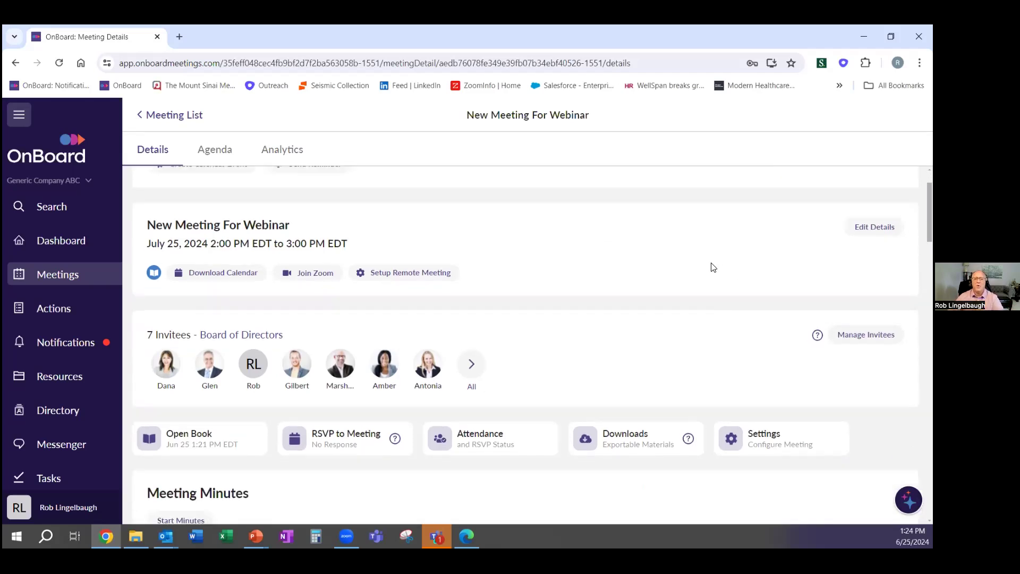
{"action": "scroll", "coordinate": [751, 330], "scroll_direction": "down", "scroll_amount": 1}
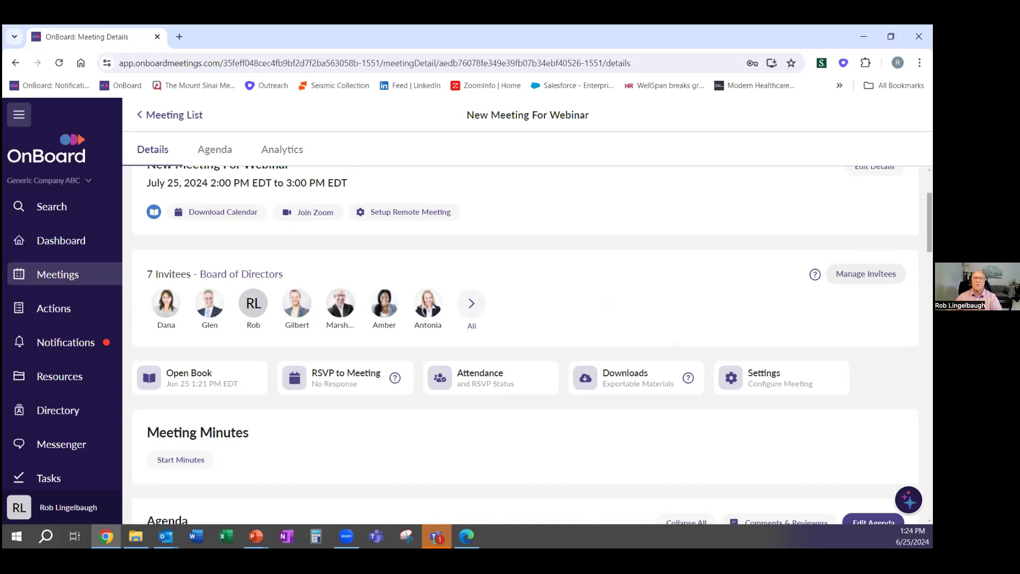
{"action": "scroll", "coordinate": [642, 264], "scroll_direction": "down", "scroll_amount": 15}
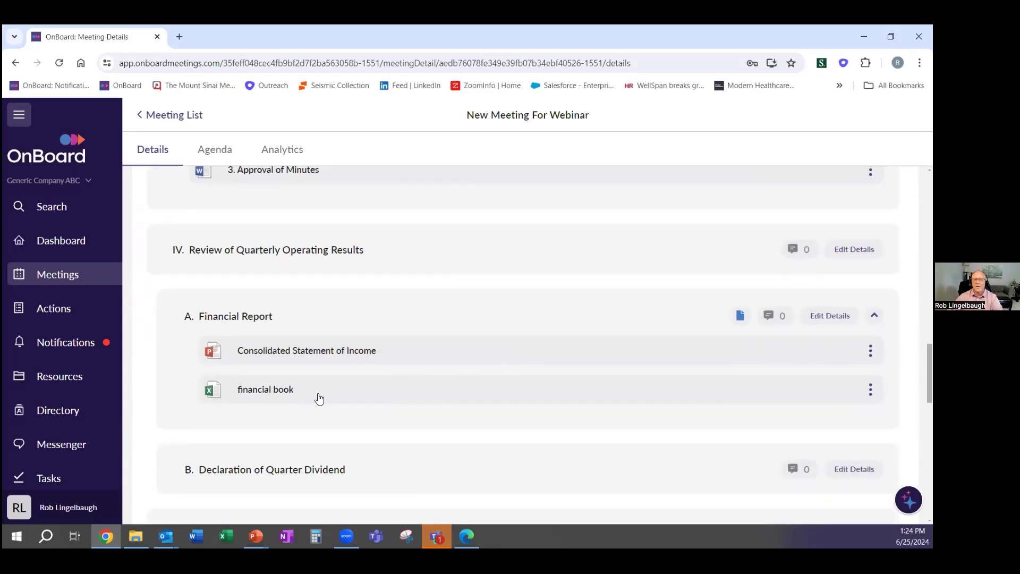
{"action": "scroll", "coordinate": [319, 399], "scroll_direction": "up", "scroll_amount": 12}
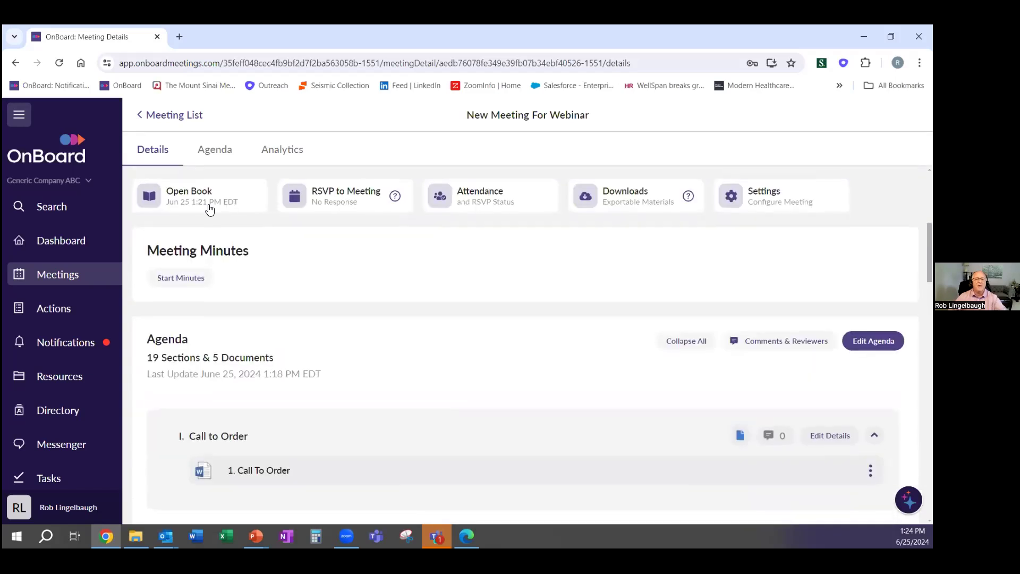
{"action": "left_click", "coordinate": [209, 203]}
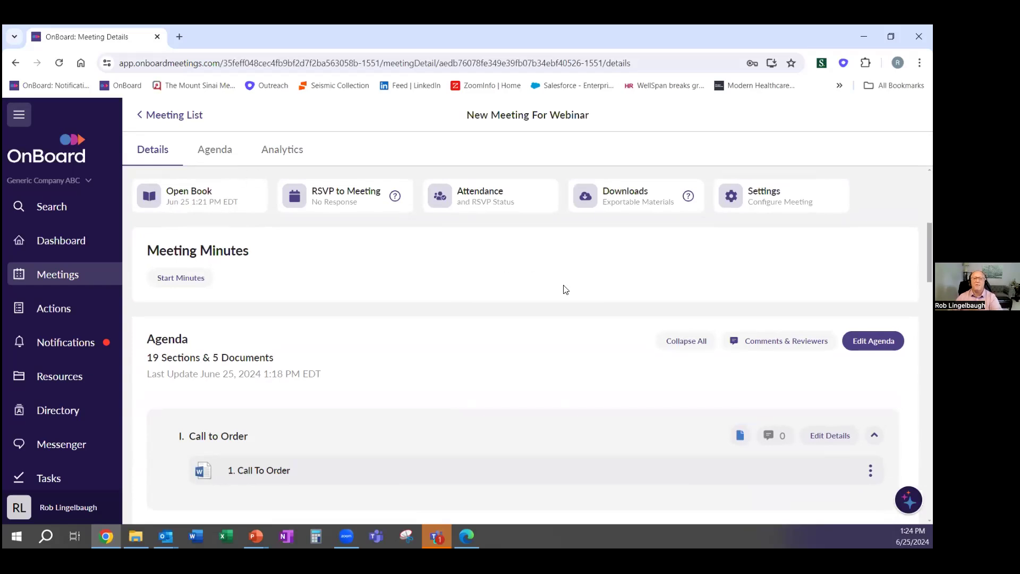
{"action": "scroll", "coordinate": [620, 303], "scroll_direction": "up", "scroll_amount": 2}
{"action": "scroll", "coordinate": [648, 323], "scroll_direction": "up", "scroll_amount": 3}
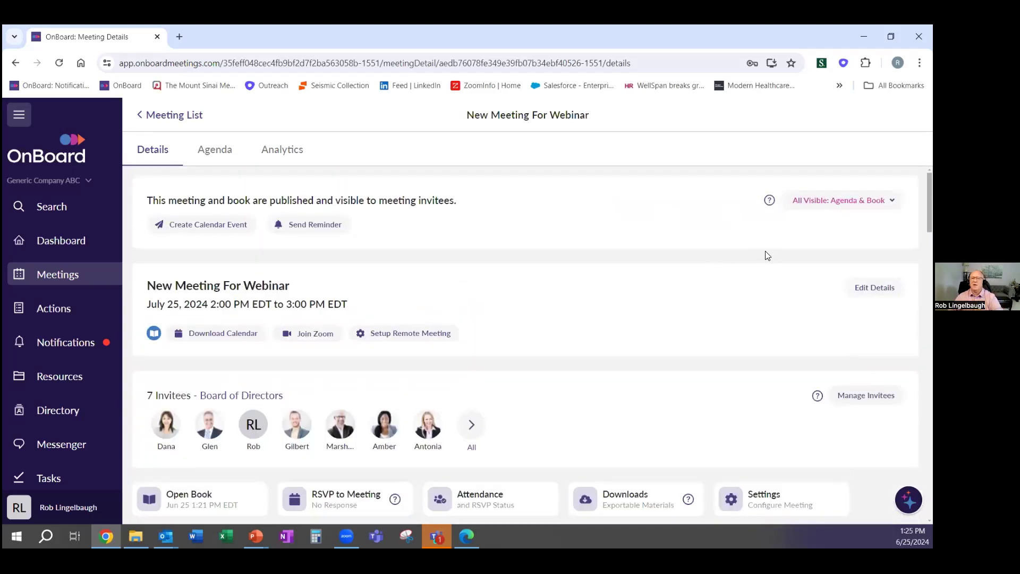
{"action": "scroll", "coordinate": [654, 252], "scroll_direction": "down", "scroll_amount": 1}
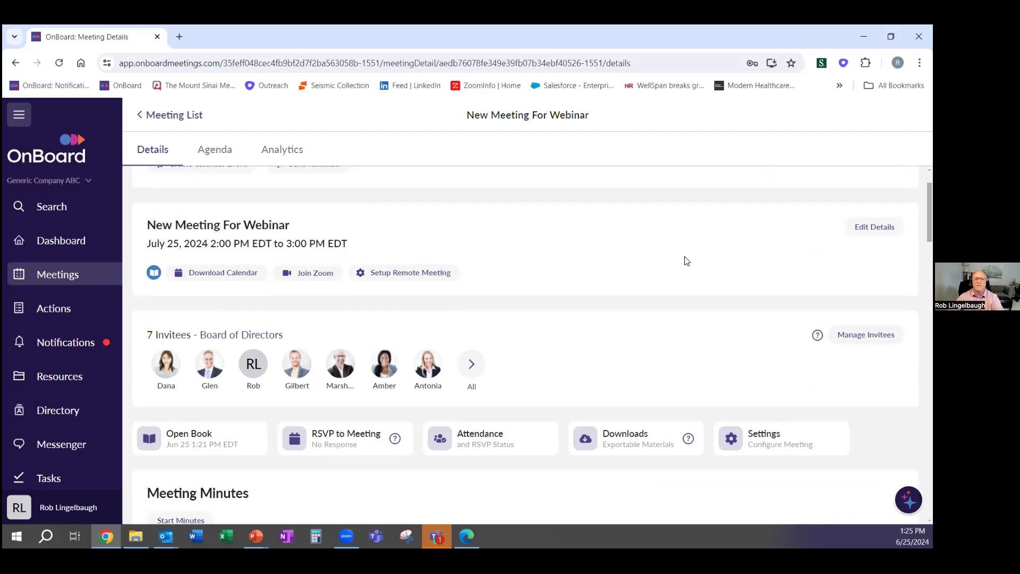
{"action": "scroll", "coordinate": [741, 308], "scroll_direction": "down", "scroll_amount": 1}
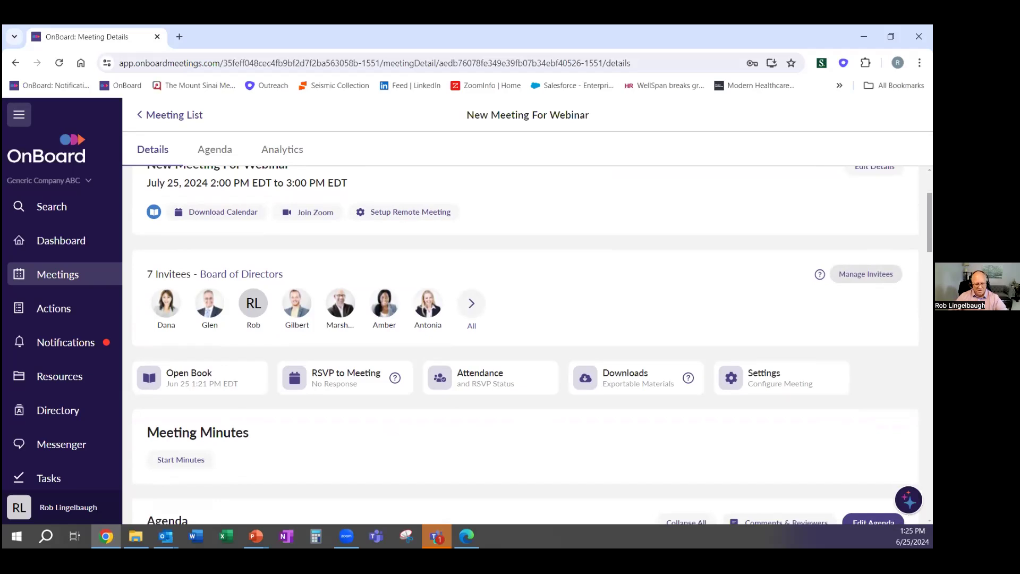
In Manage Invitees, change one member from Reader to Contributor, save, and notify them
{"action": "left_click", "coordinate": [867, 274]}
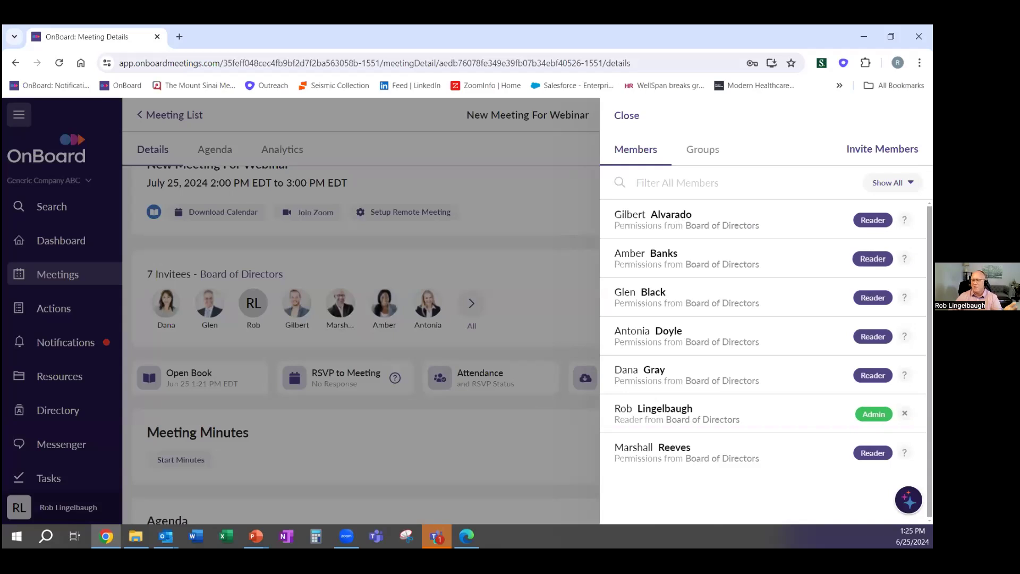
{"action": "left_click", "coordinate": [873, 259]}
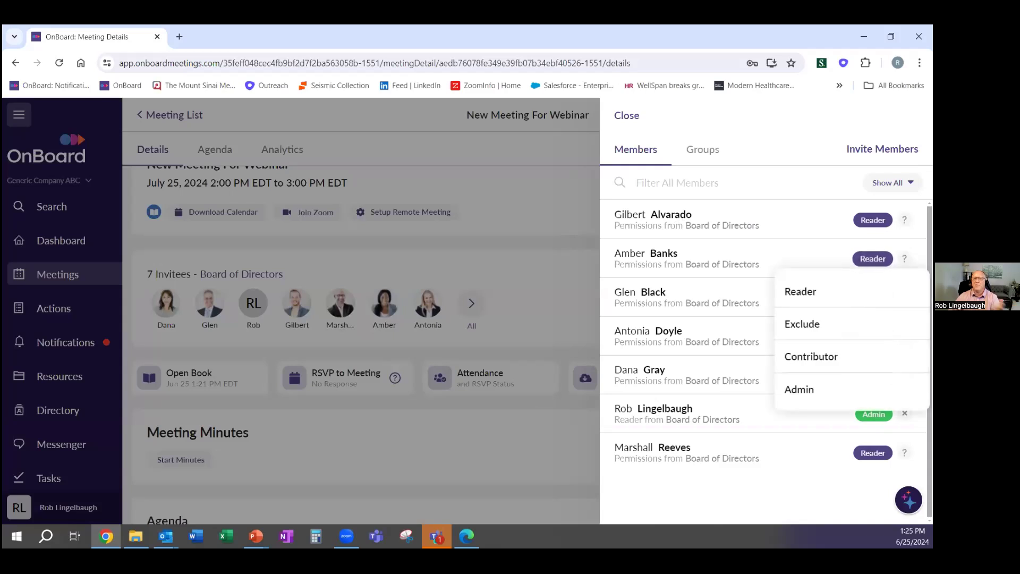
{"action": "left_click", "coordinate": [828, 363]}
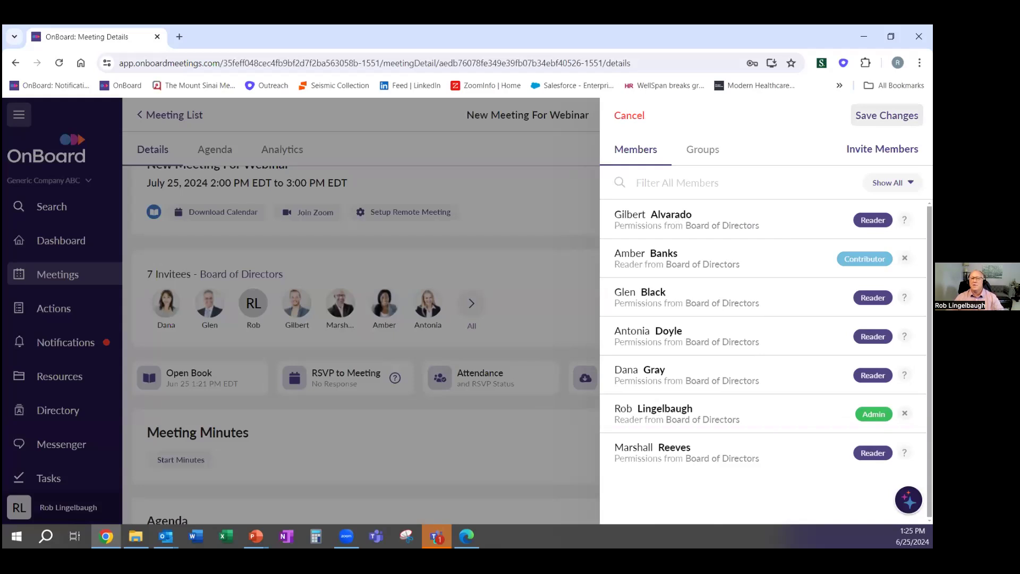
{"action": "left_click", "coordinate": [887, 115]}
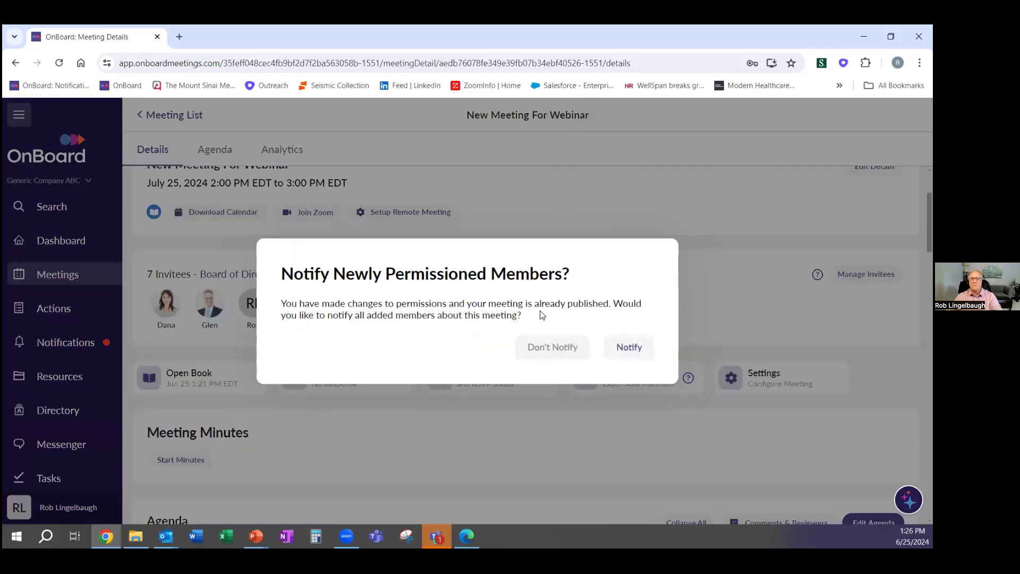
{"action": "left_click", "coordinate": [631, 348]}
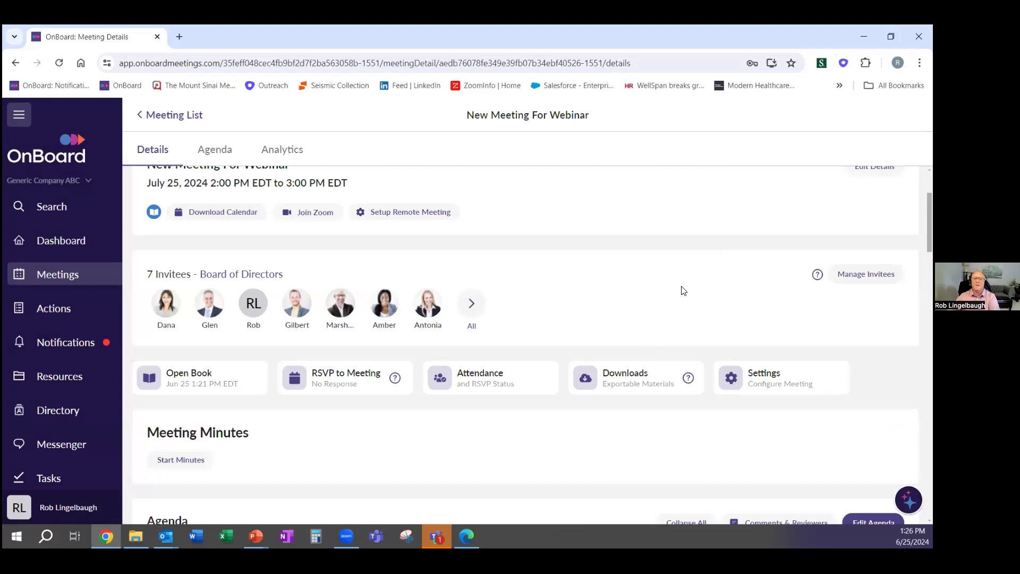
{"action": "scroll", "coordinate": [683, 290], "scroll_direction": "up", "scroll_amount": 1}
{"action": "scroll", "coordinate": [681, 289], "scroll_direction": "down", "scroll_amount": 1}
{"action": "scroll", "coordinate": [875, 168], "scroll_direction": "up", "scroll_amount": 1}
{"action": "left_click", "coordinate": [867, 335]}
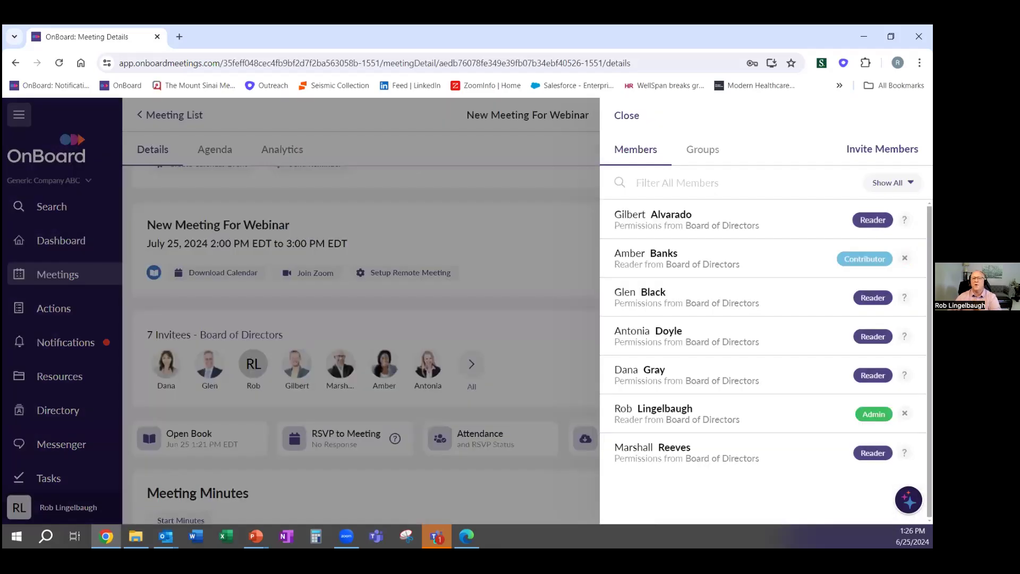
{"action": "left_click", "coordinate": [865, 259]}
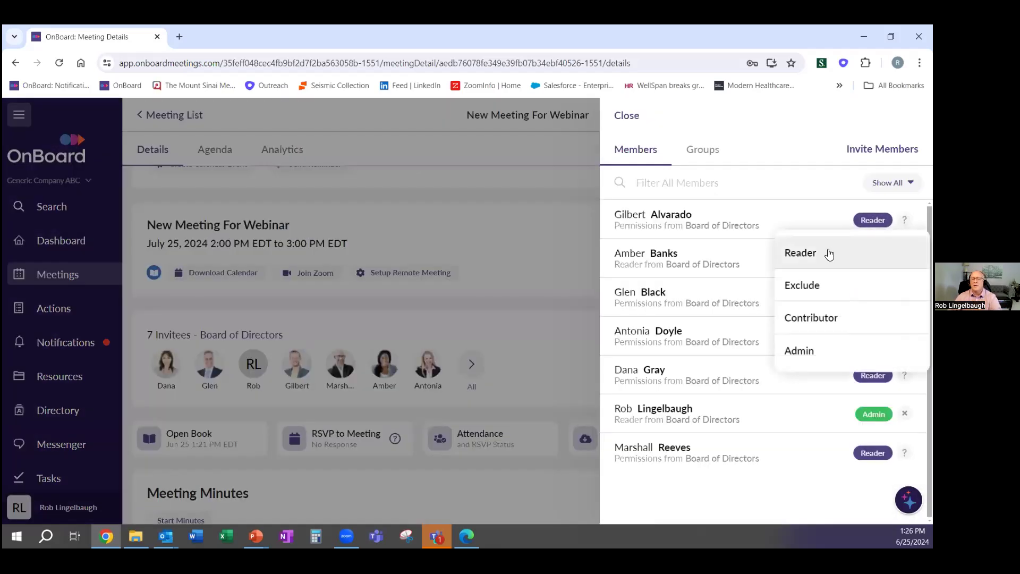
{"action": "left_click", "coordinate": [821, 284]}
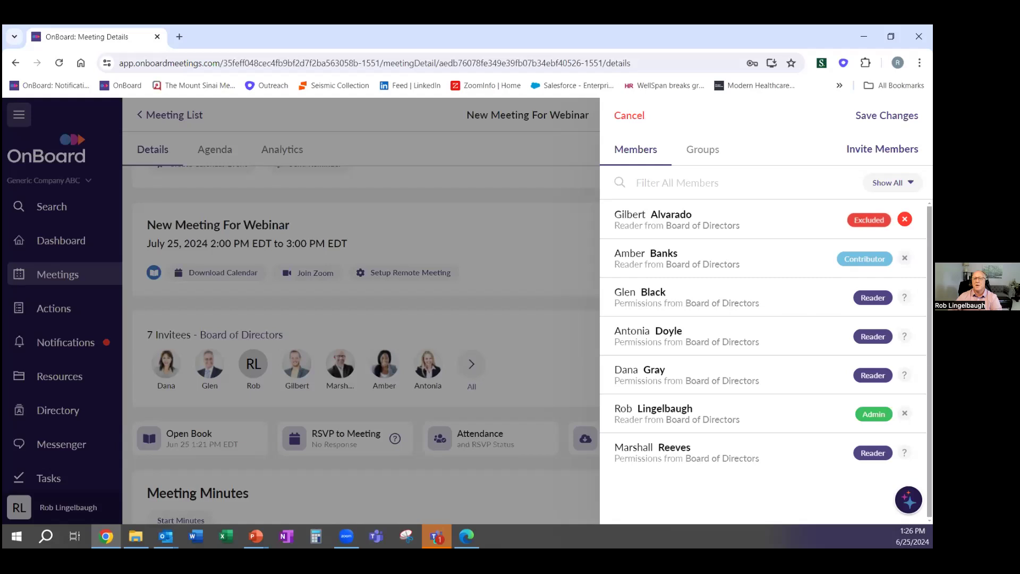
{"action": "left_click", "coordinate": [870, 219]}
{"action": "left_click", "coordinate": [805, 350]}
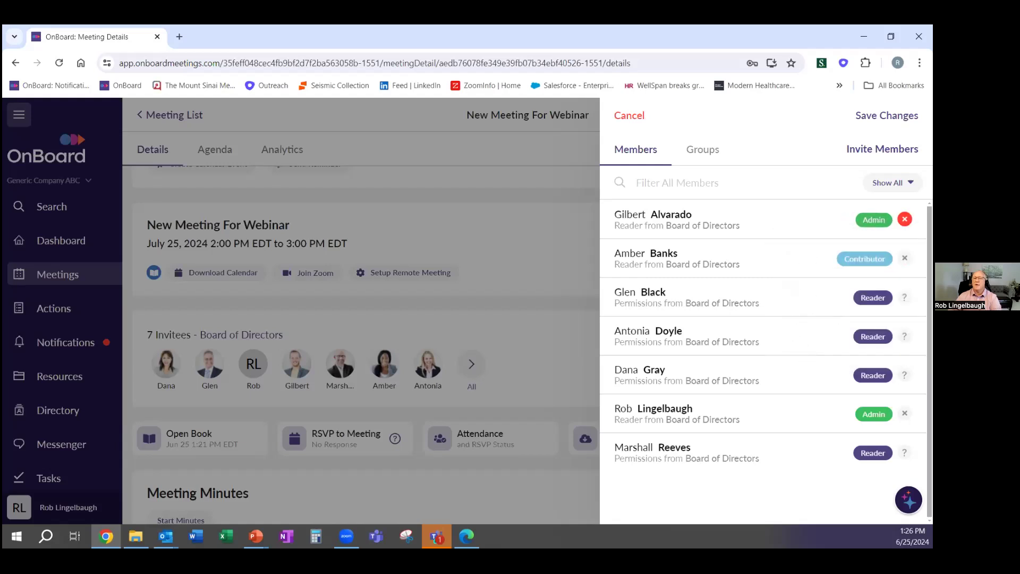
{"action": "left_click", "coordinate": [874, 219]}
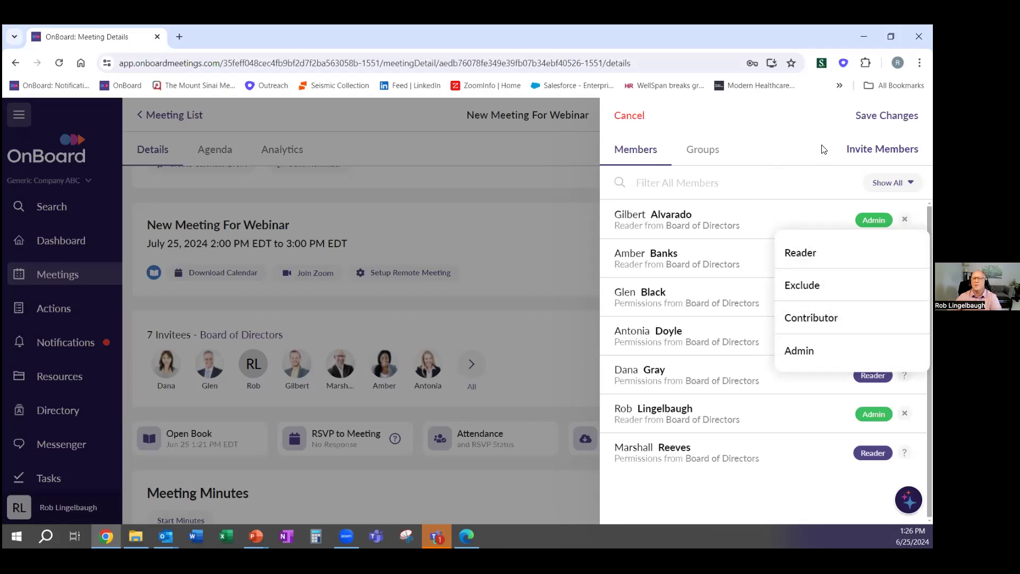
{"action": "left_click", "coordinate": [903, 253]}
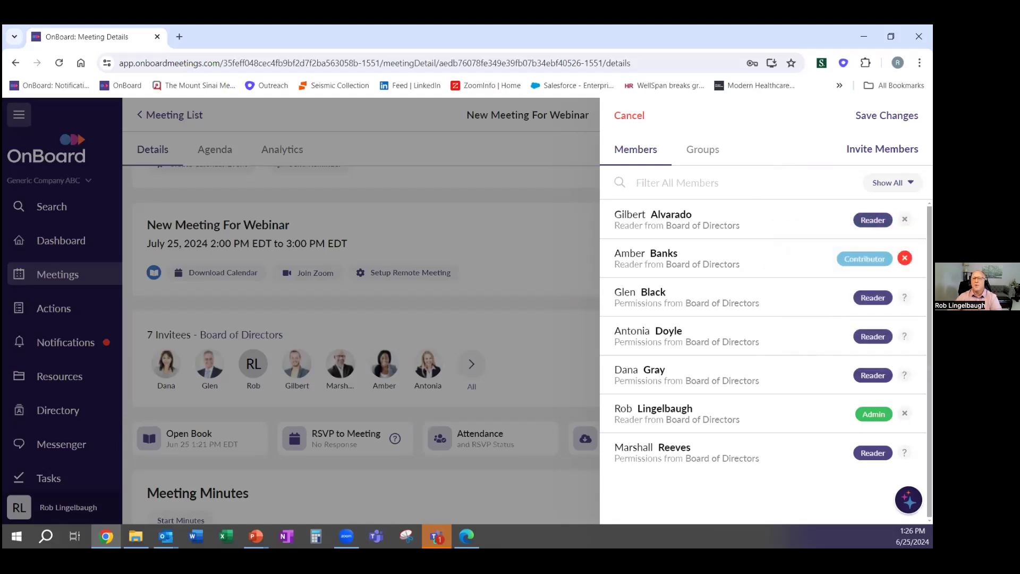
{"action": "left_click", "coordinate": [635, 116]}
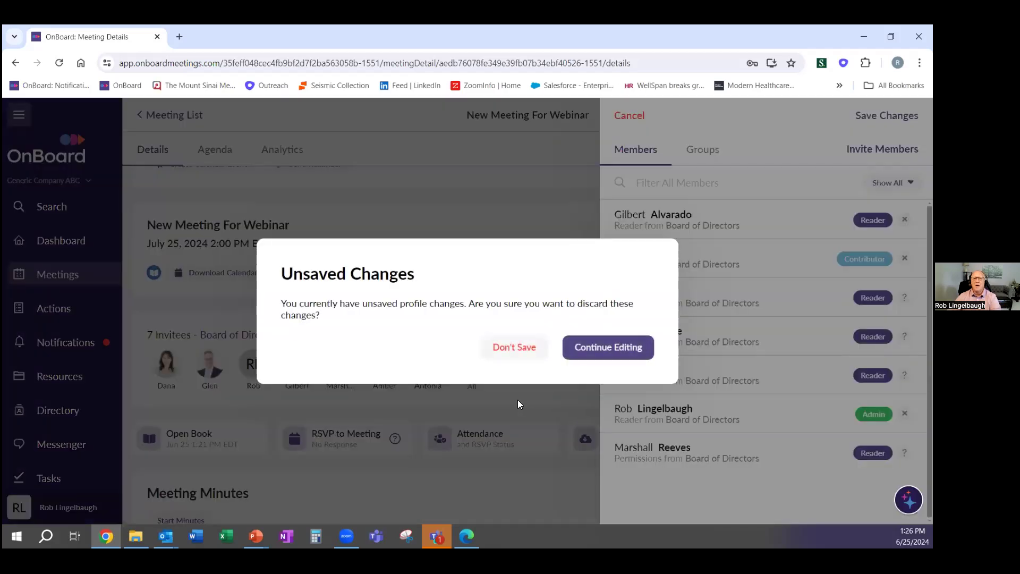
{"action": "left_click", "coordinate": [514, 349]}
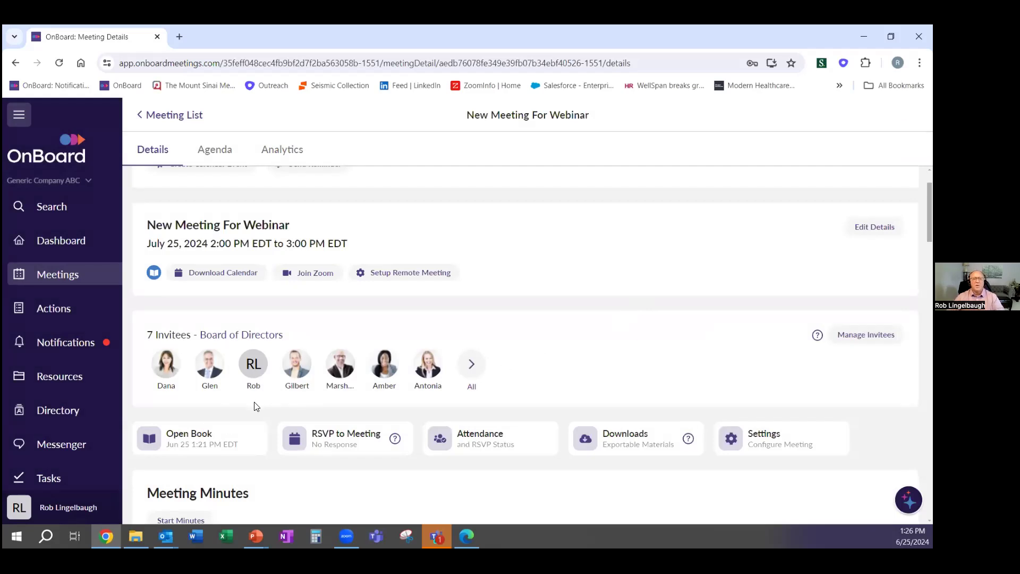
Leave Table of Contents' Append to Book unchecked in Meeting Settings and close the panel
{"action": "scroll", "coordinate": [727, 400], "scroll_direction": "down", "scroll_amount": 1}
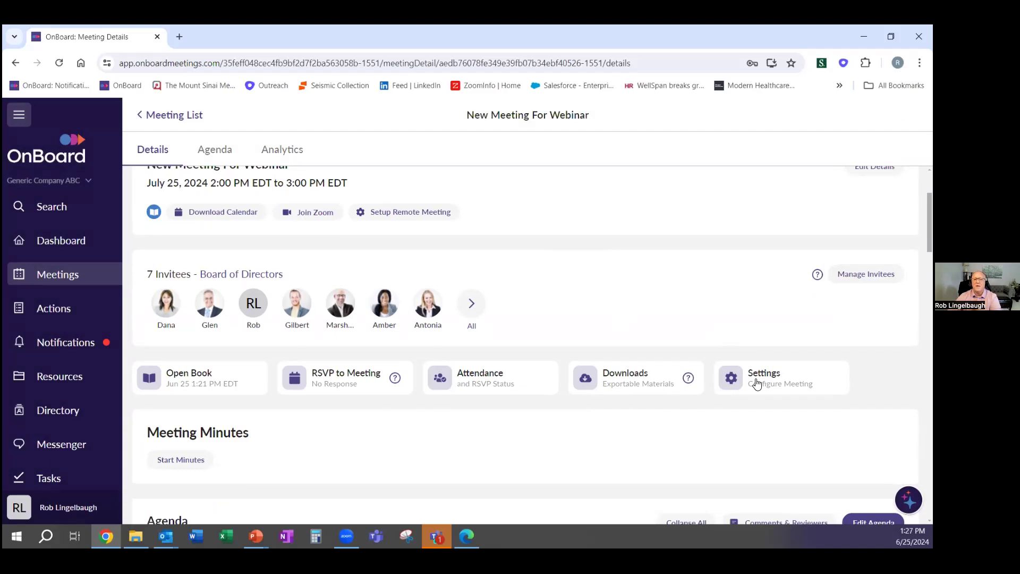
{"action": "left_click", "coordinate": [755, 378]}
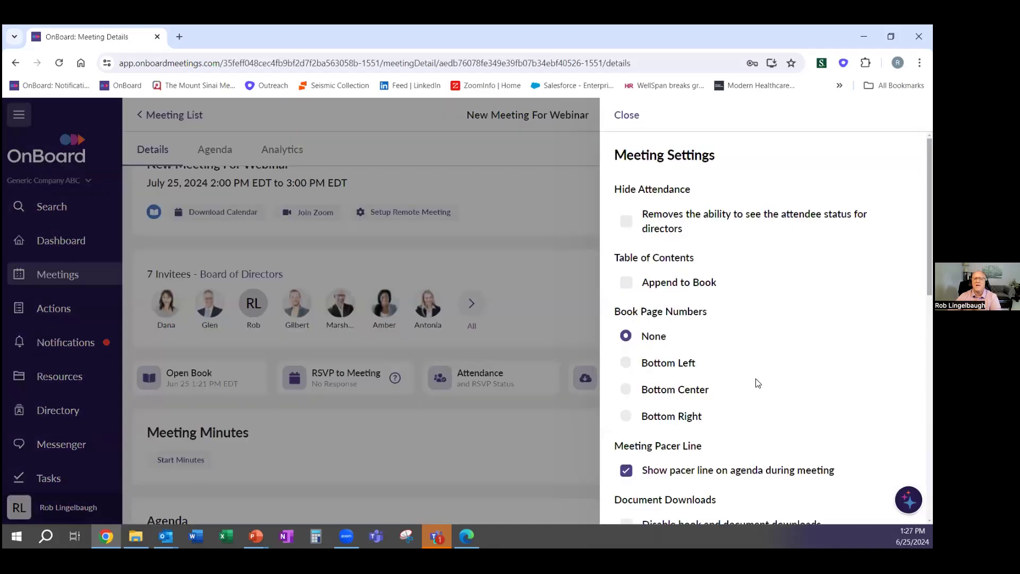
{"action": "scroll", "coordinate": [753, 372], "scroll_direction": "down", "scroll_amount": 2}
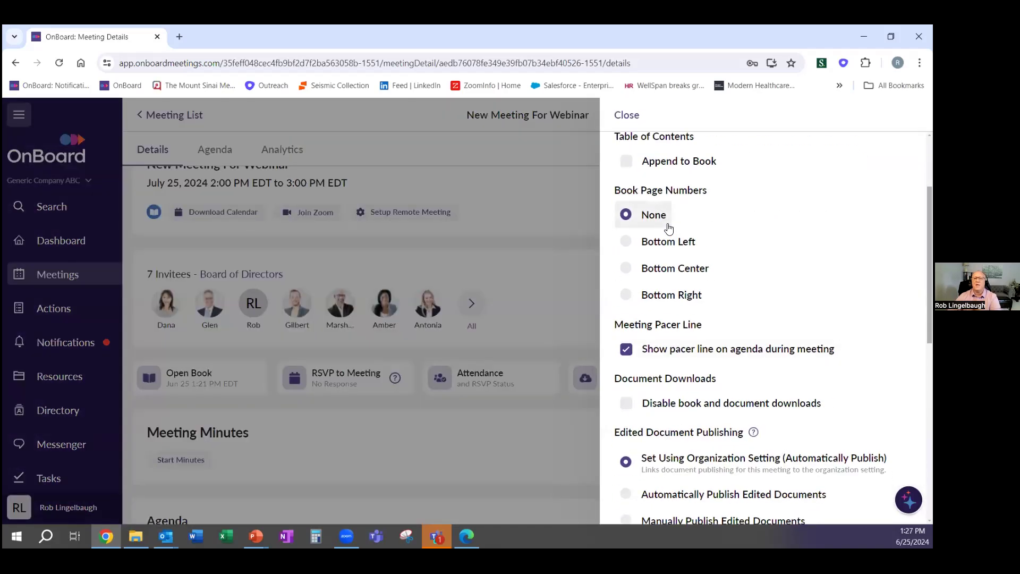
{"action": "scroll", "coordinate": [665, 223], "scroll_direction": "up", "scroll_amount": 1}
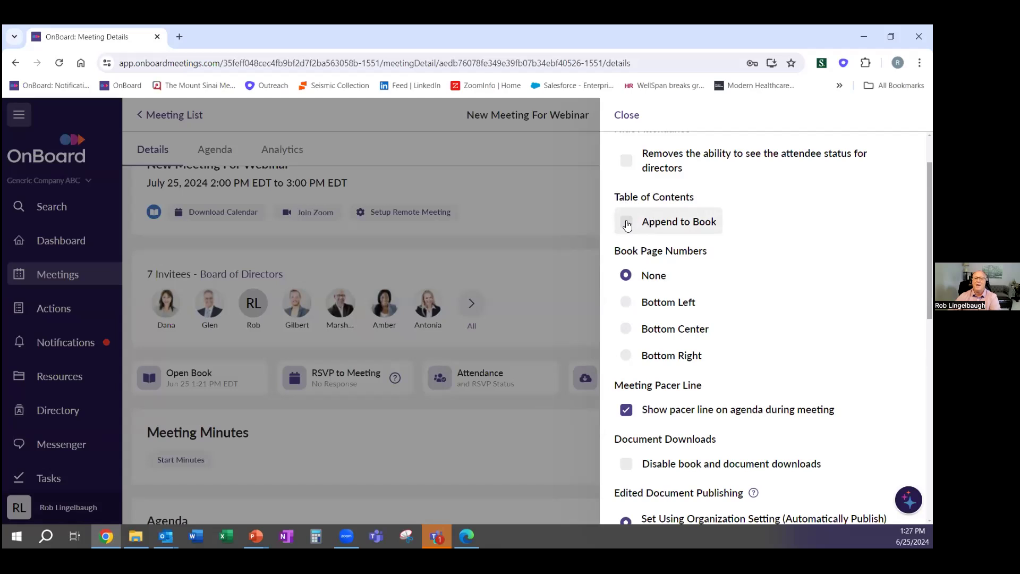
{"action": "left_click", "coordinate": [627, 223]}
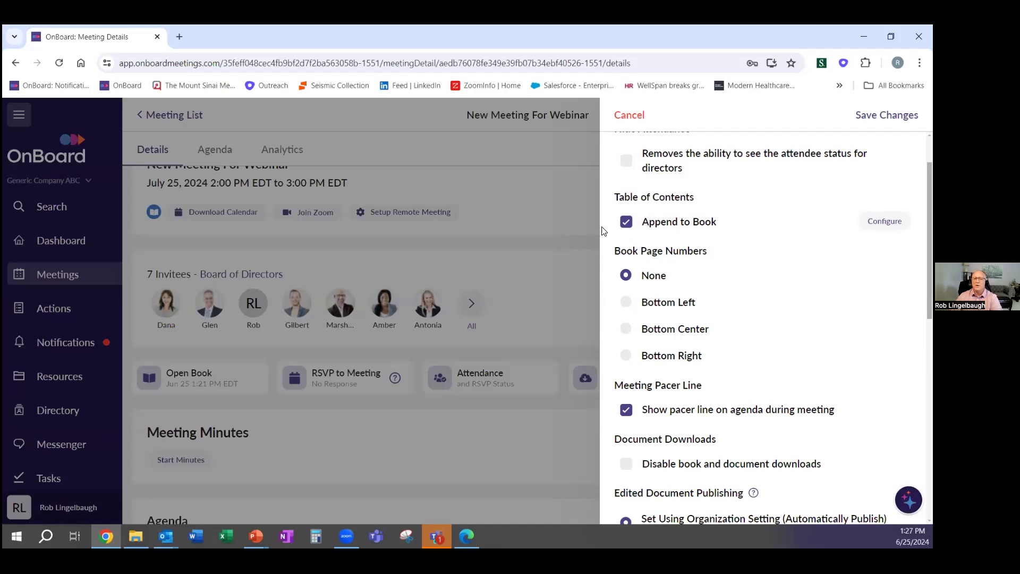
{"action": "left_click", "coordinate": [627, 223]}
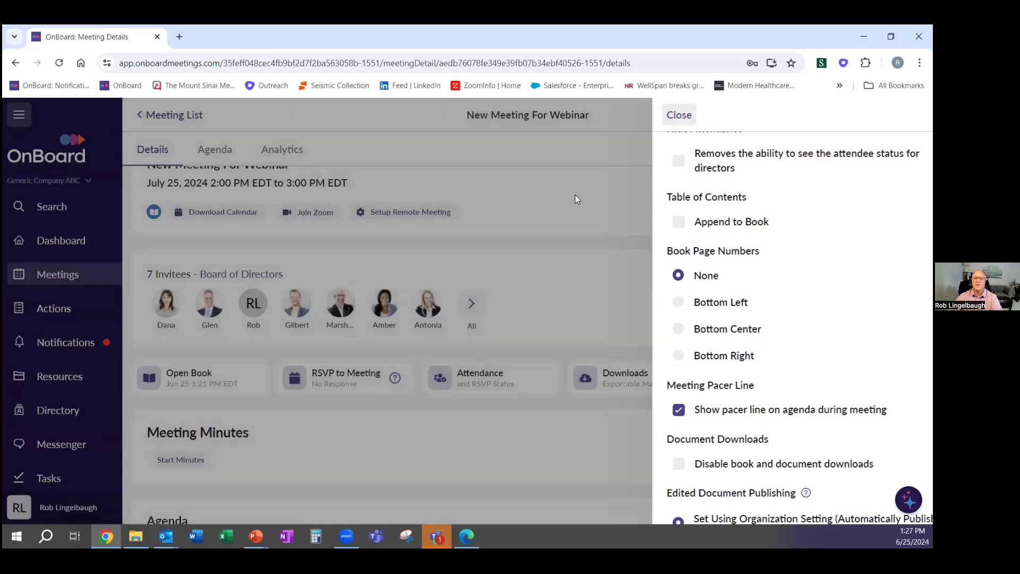
{"action": "left_click", "coordinate": [626, 116]}
{"action": "scroll", "coordinate": [372, 409], "scroll_direction": "down", "scroll_amount": 3}
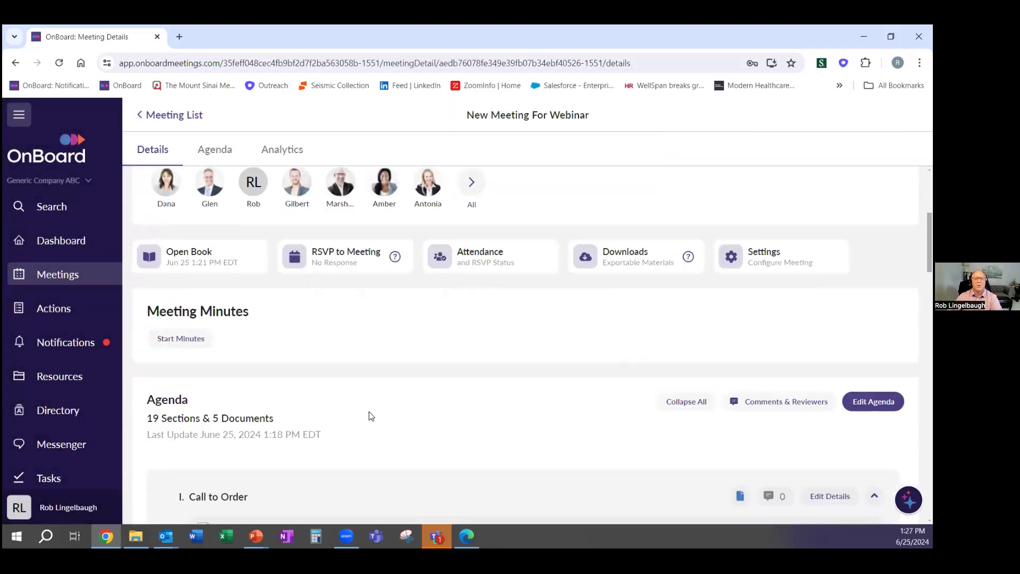
View the meeting book, then return to the Details page without editing
{"action": "scroll", "coordinate": [261, 340], "scroll_direction": "up", "scroll_amount": 1}
{"action": "left_click", "coordinate": [250, 325]}
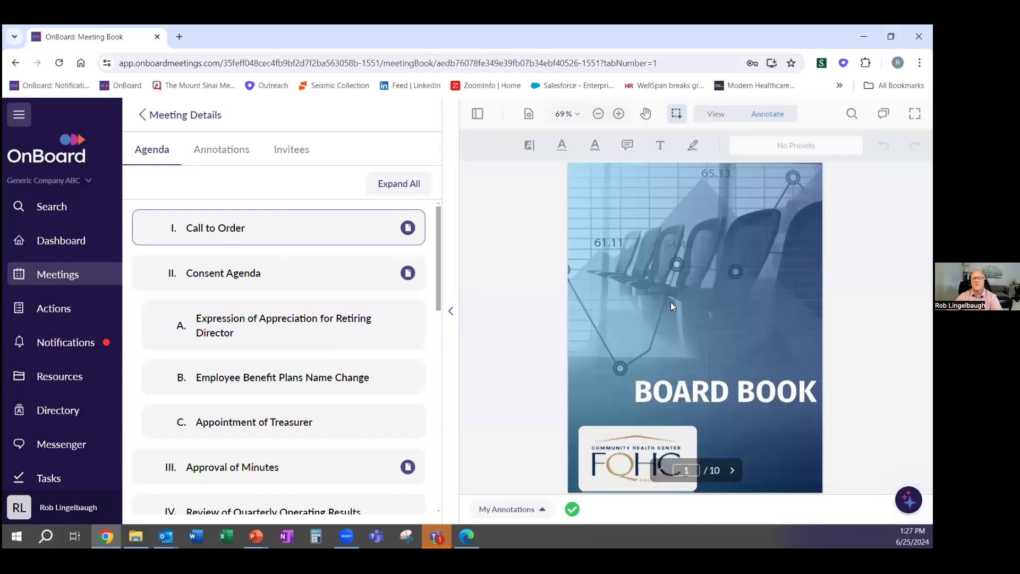
{"action": "left_click", "coordinate": [215, 117]}
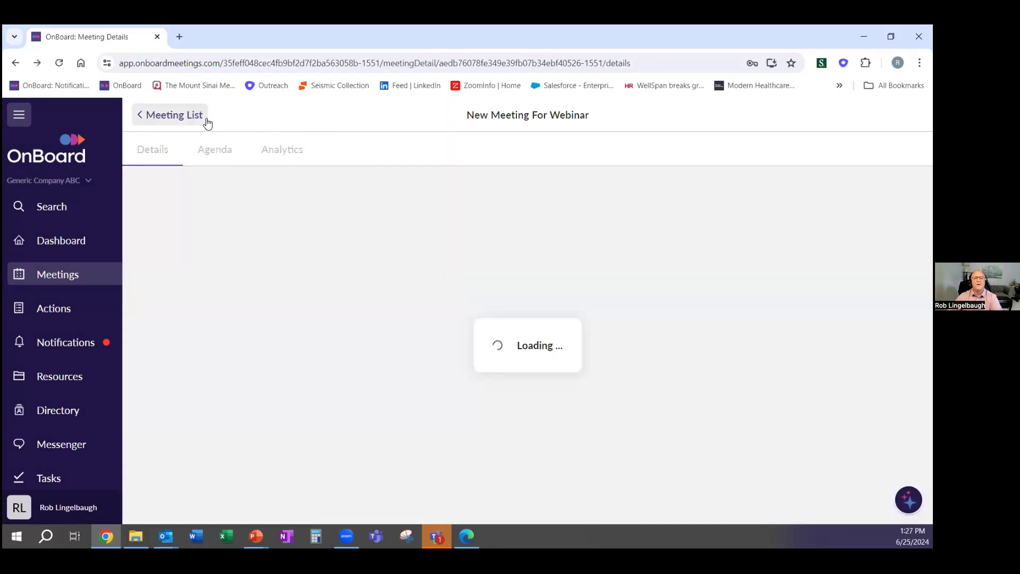
{"action": "left_click", "coordinate": [875, 288]}
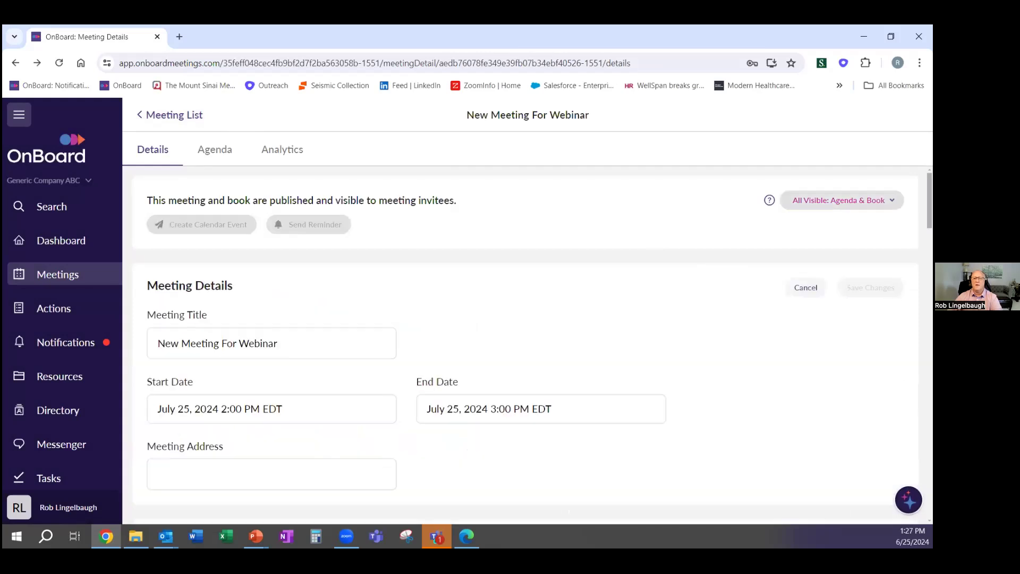
{"action": "left_click", "coordinate": [805, 288]}
{"action": "scroll", "coordinate": [808, 319], "scroll_direction": "down", "scroll_amount": 3}
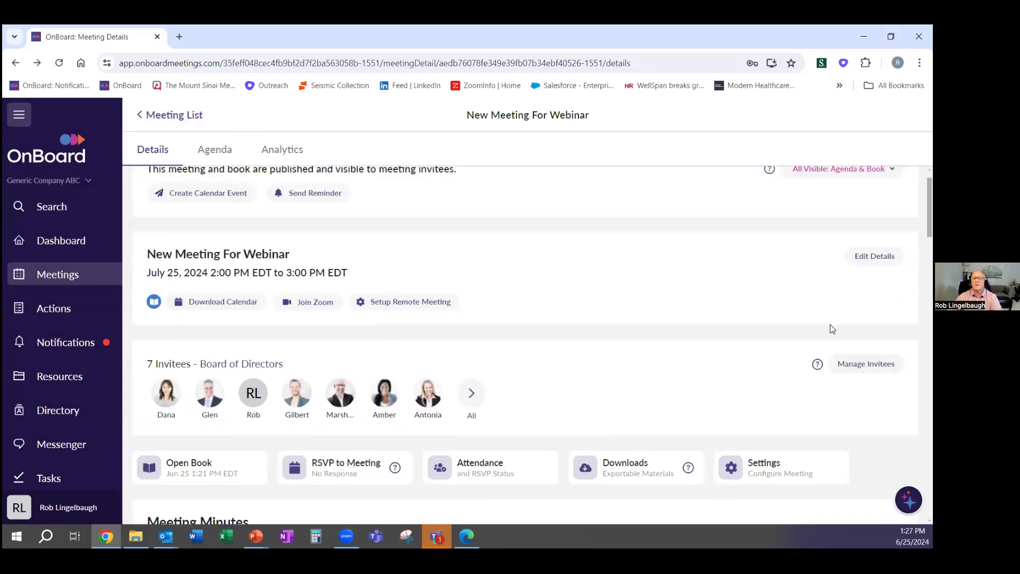
Enable Append to Book for the table of contents and save the meeting settings
{"action": "left_click", "coordinate": [774, 385]}
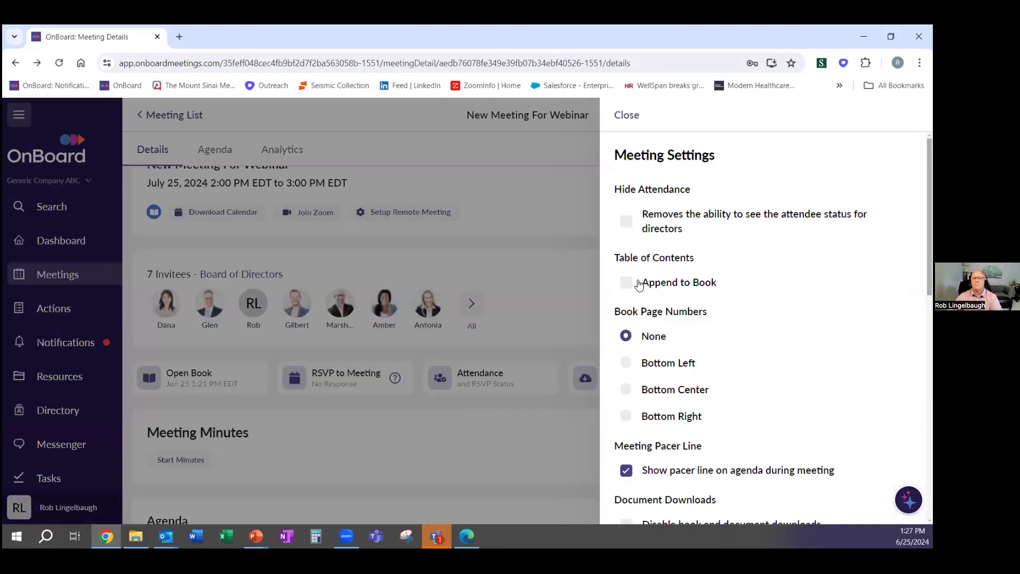
{"action": "left_click", "coordinate": [626, 284]}
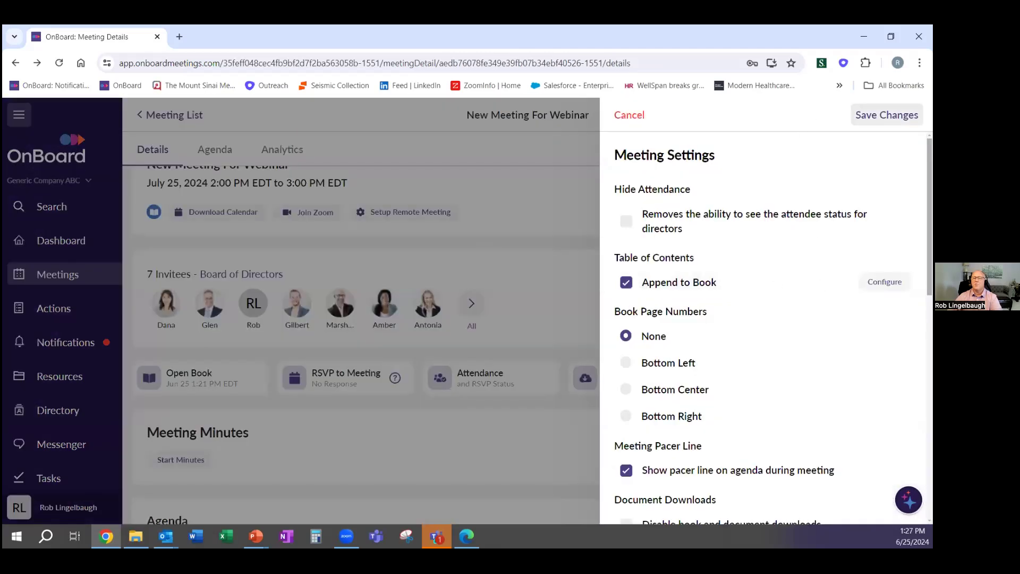
{"action": "left_click", "coordinate": [887, 115]}
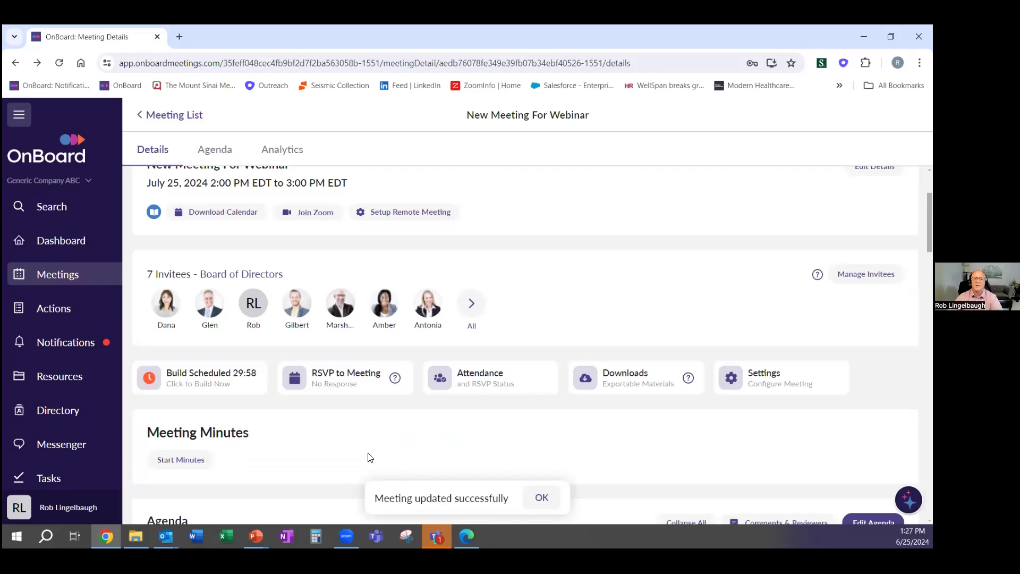
Queue an immediate rebuild with Build Book Now from the Build Scheduled card
{"action": "left_click", "coordinate": [209, 372]}
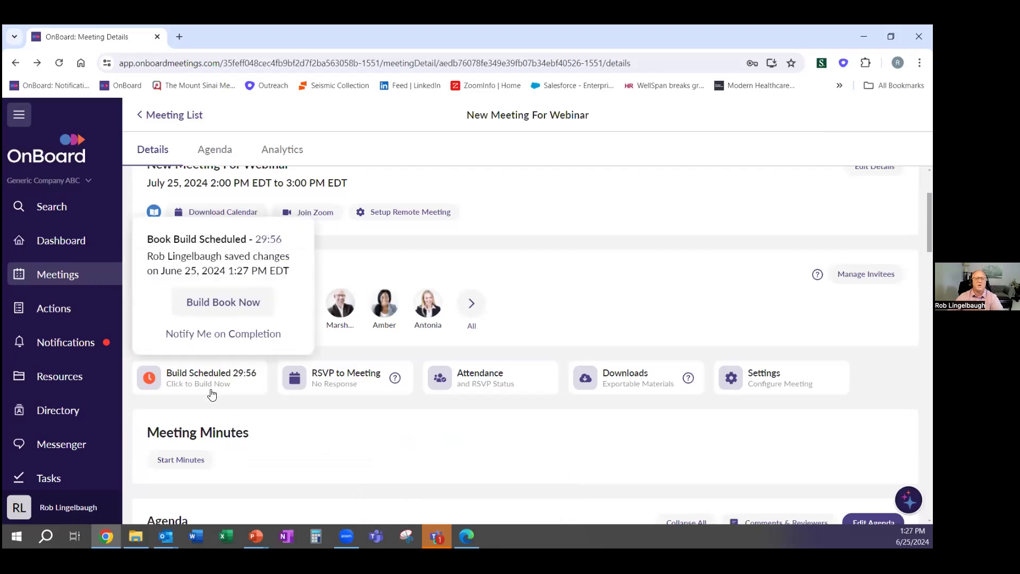
{"action": "left_click", "coordinate": [226, 300]}
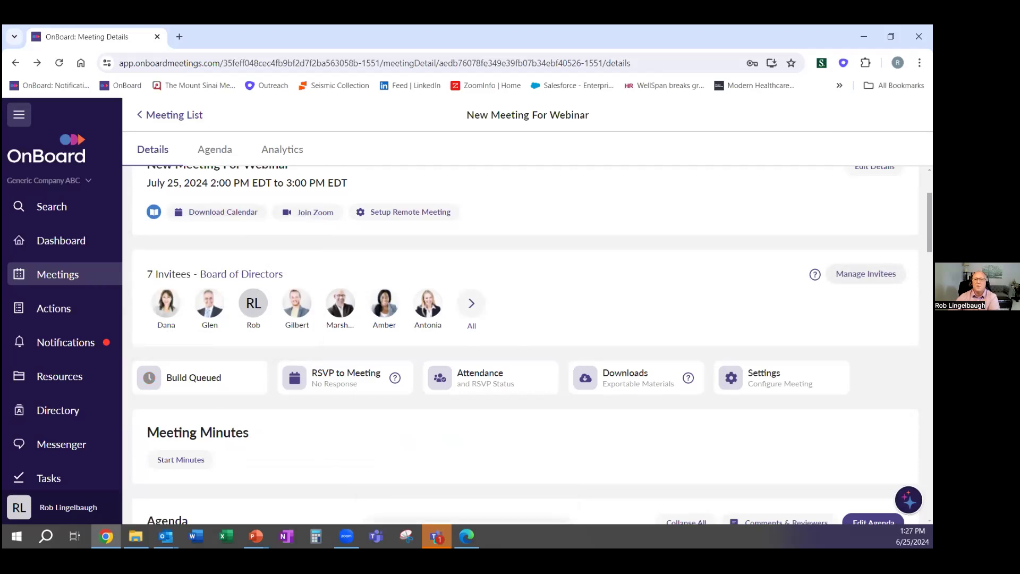
{"action": "left_click", "coordinate": [788, 379]}
{"action": "scroll", "coordinate": [672, 300], "scroll_direction": "down", "scroll_amount": 2}
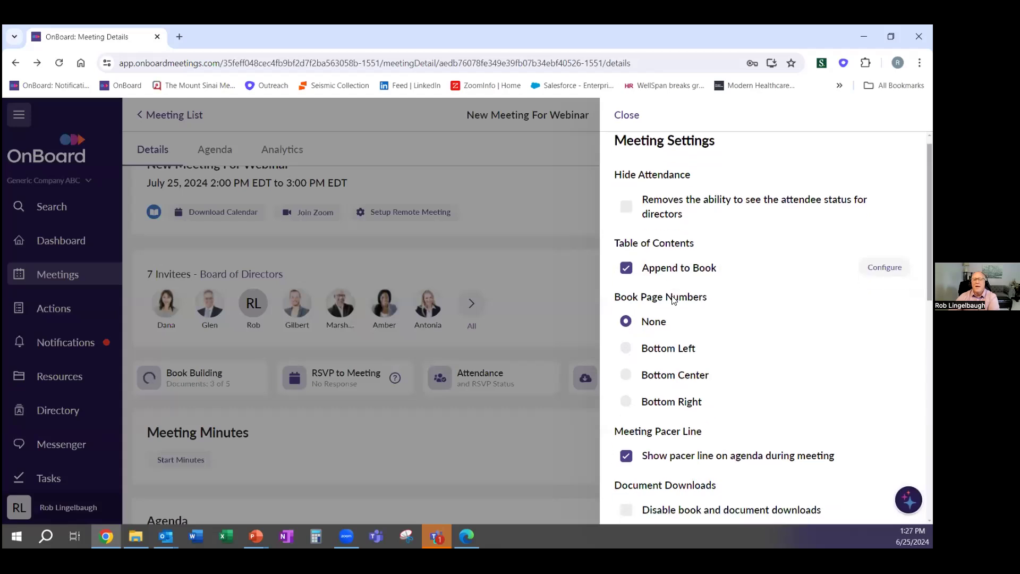
{"action": "left_click_drag", "start_coordinate": [612, 255], "coordinate": [687, 253]}
{"action": "left_click", "coordinate": [677, 253]}
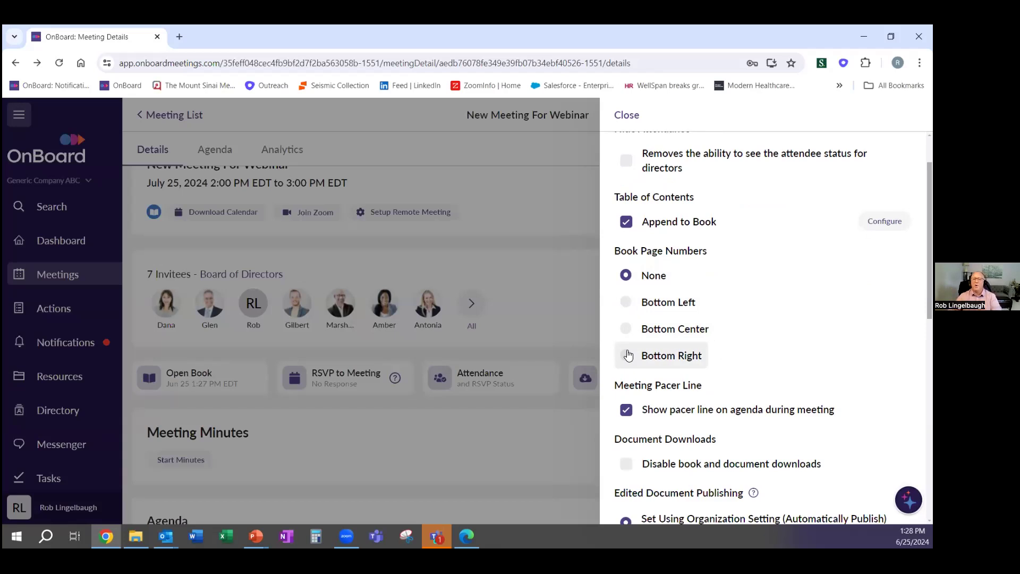
{"action": "scroll", "coordinate": [643, 337], "scroll_direction": "down", "scroll_amount": 2}
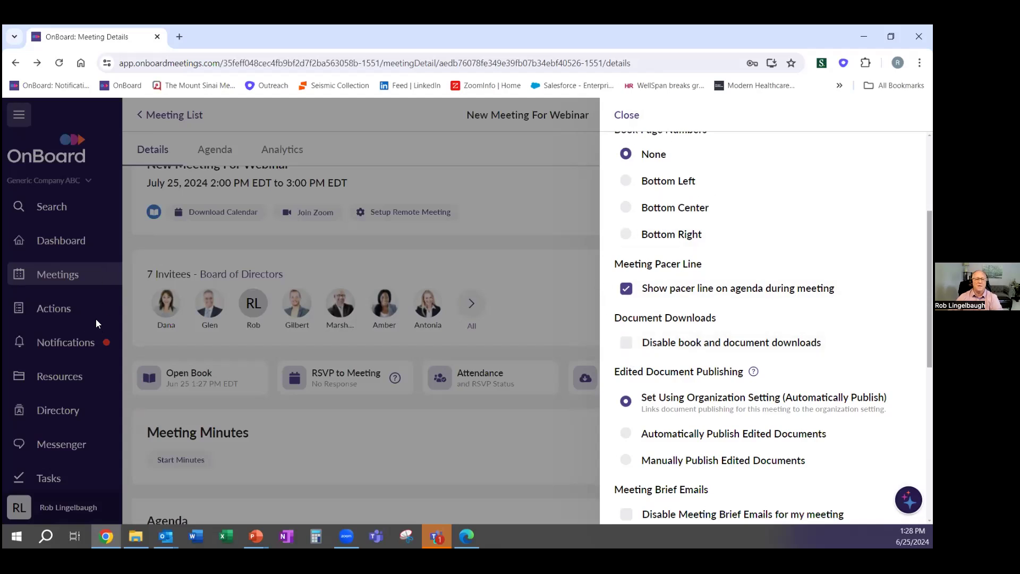
{"action": "left_click", "coordinate": [627, 116]}
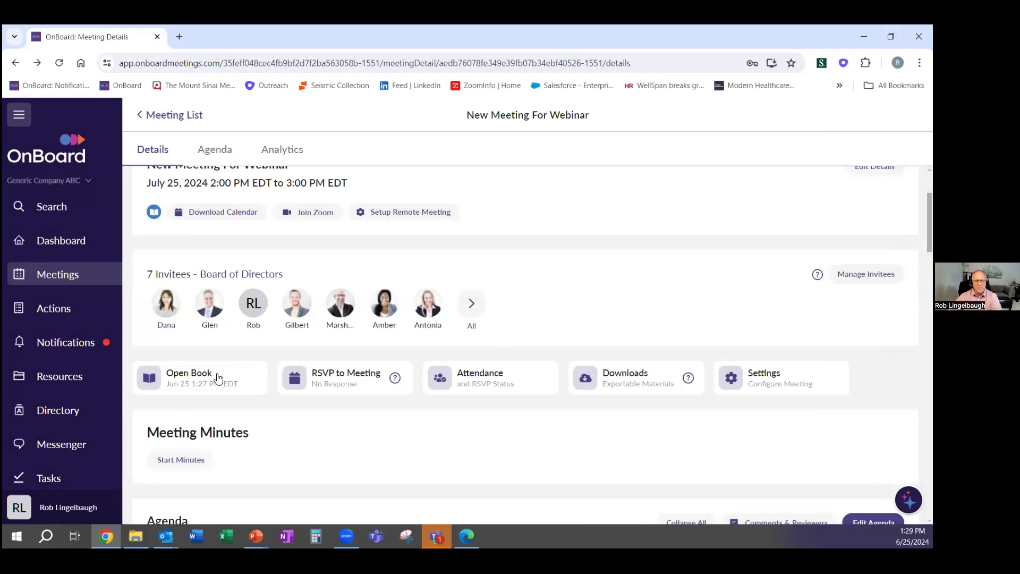
Open the rebuilt book, dismiss the documents-updated notice, and zoom the page in twice
{"action": "left_click", "coordinate": [217, 378]}
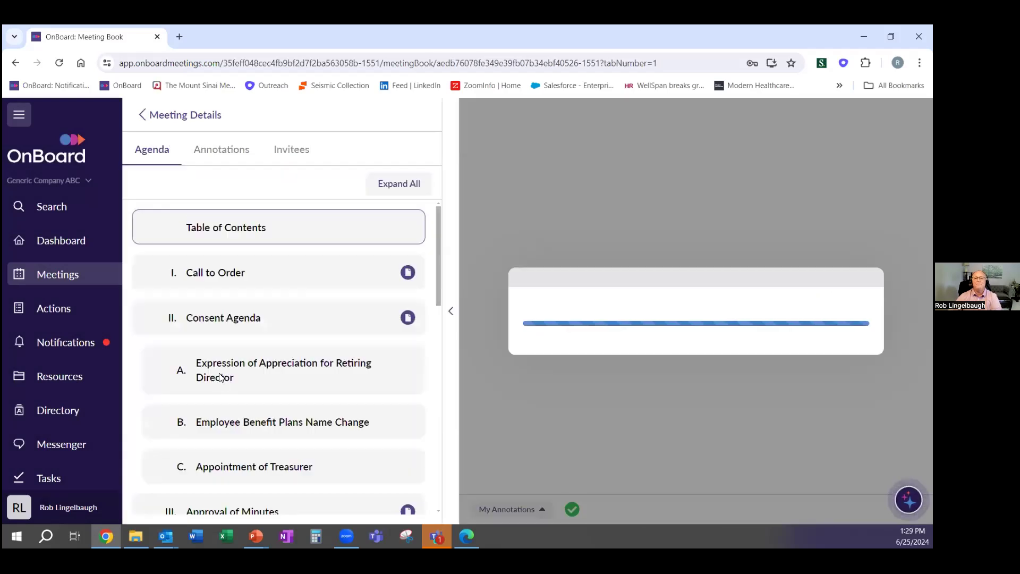
{"action": "left_click", "coordinate": [404, 183]}
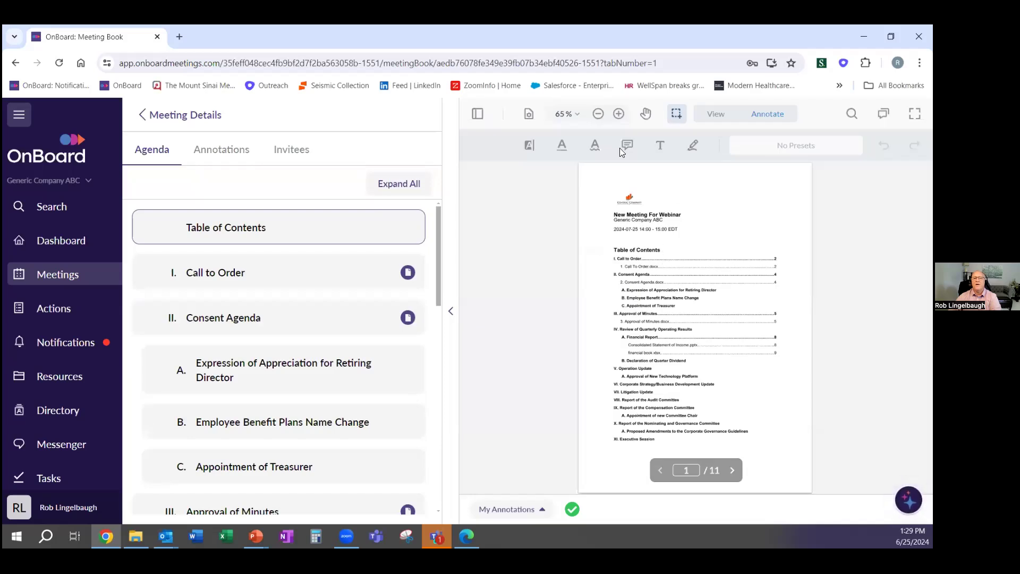
{"action": "left_click", "coordinate": [619, 114]}
{"action": "left_click", "coordinate": [619, 114]}
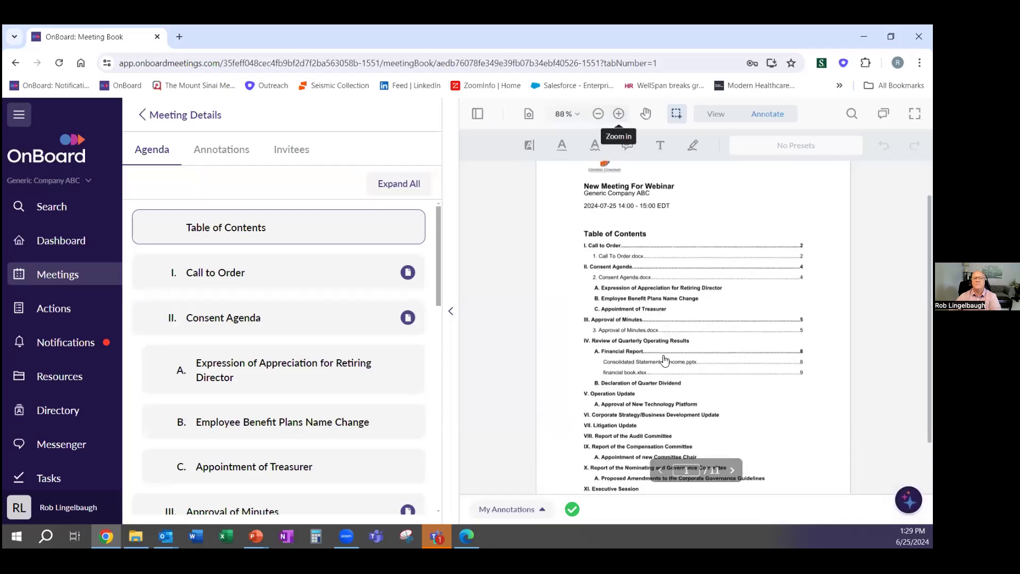
{"action": "scroll", "coordinate": [636, 332], "scroll_direction": "down", "scroll_amount": 1}
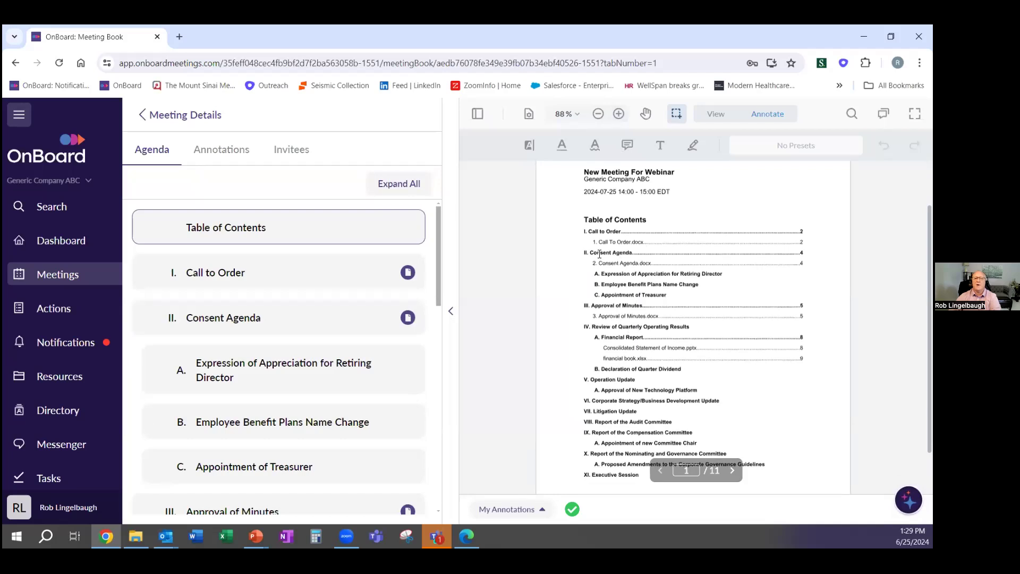
{"action": "scroll", "coordinate": [286, 331], "scroll_direction": "down", "scroll_amount": 4}
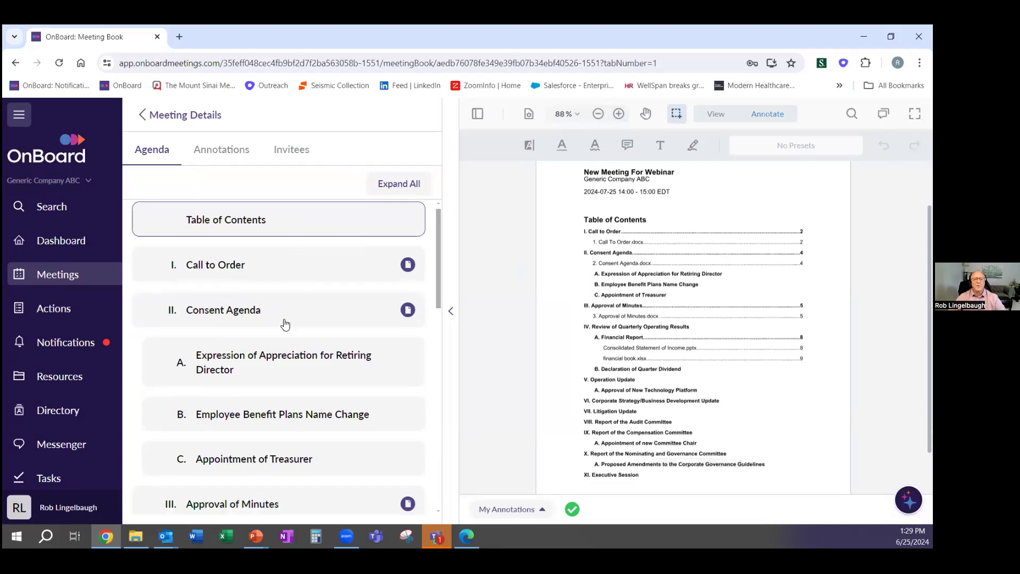
{"action": "scroll", "coordinate": [287, 331], "scroll_direction": "down", "scroll_amount": 4}
{"action": "scroll", "coordinate": [290, 333], "scroll_direction": "up", "scroll_amount": 8}
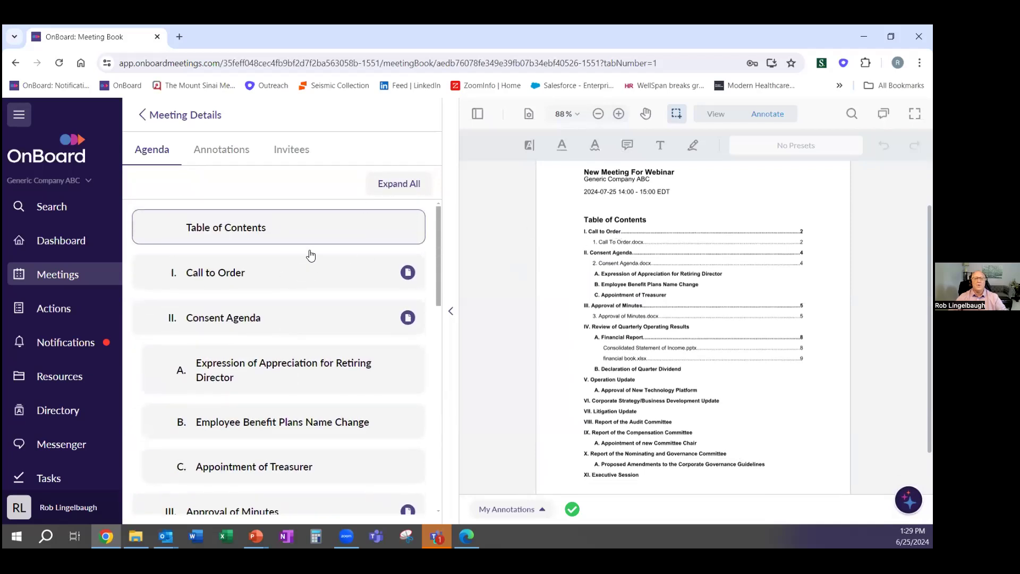
Expand Call to Order and Consent Agenda, then follow Consent Agenda from the Table of Contents
{"action": "left_click", "coordinate": [275, 275]}
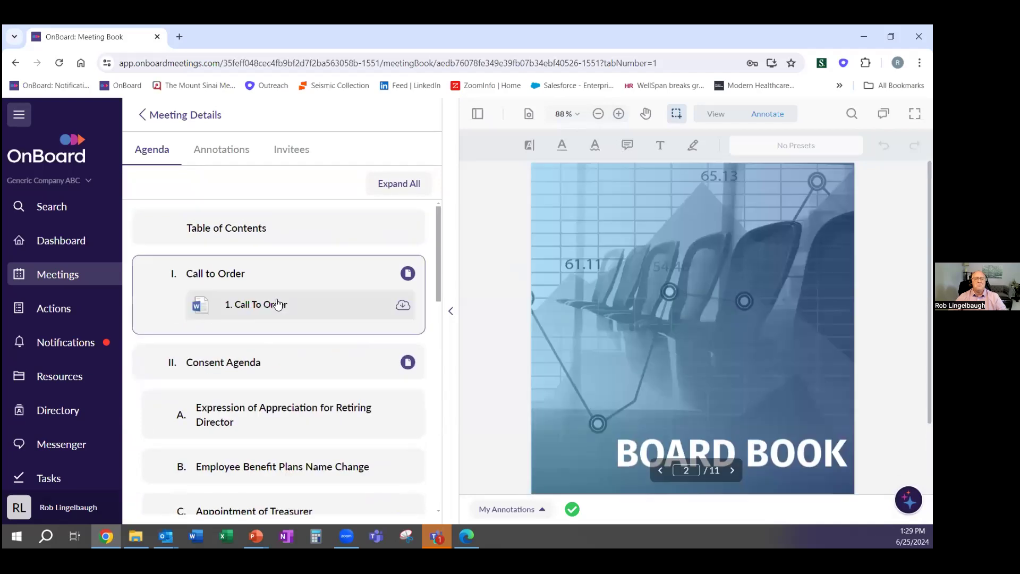
{"action": "left_click", "coordinate": [274, 361]}
{"action": "scroll", "coordinate": [285, 371], "scroll_direction": "down", "scroll_amount": 3}
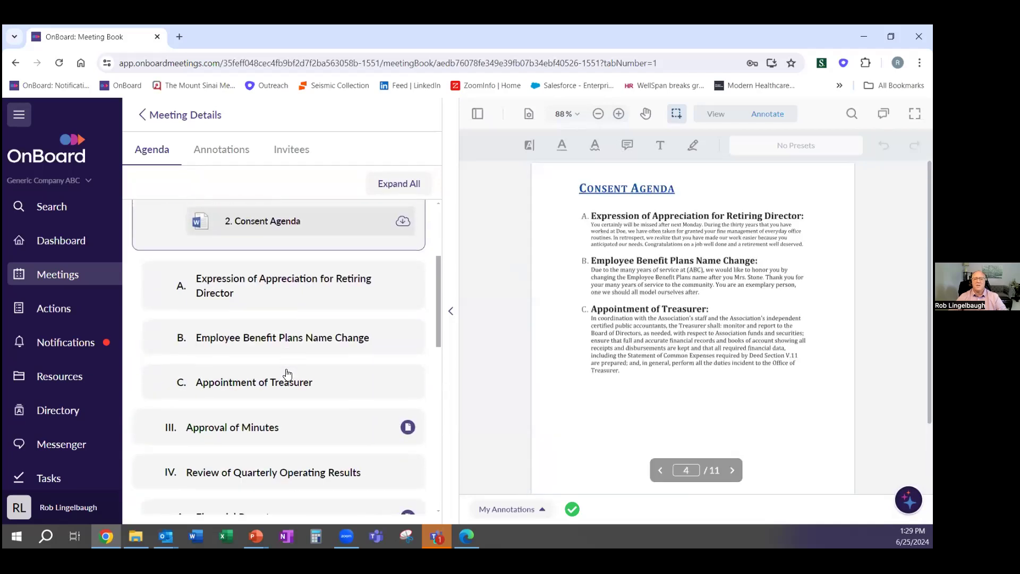
{"action": "scroll", "coordinate": [287, 374], "scroll_direction": "up", "scroll_amount": 3}
{"action": "left_click", "coordinate": [292, 223]}
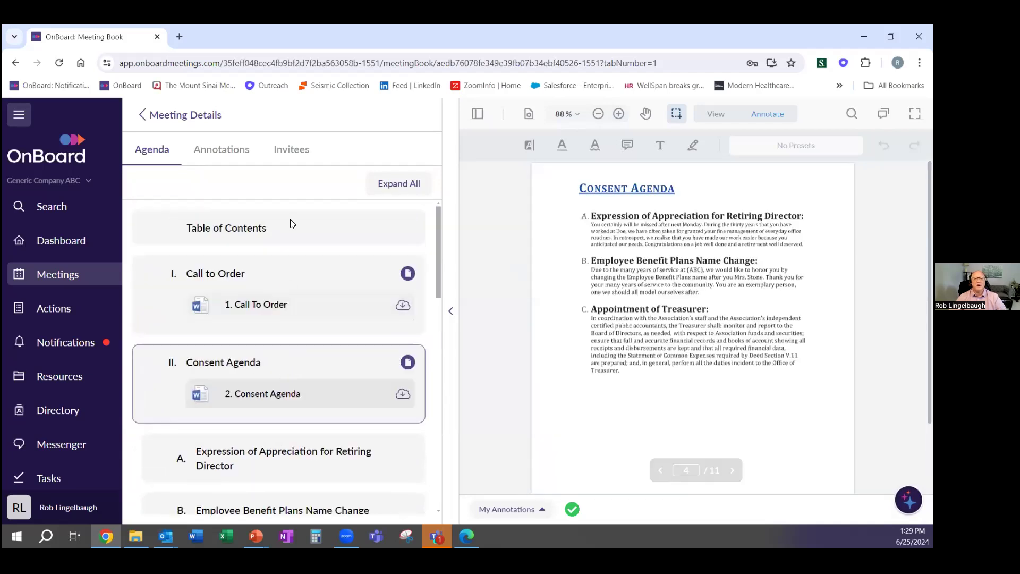
{"action": "left_click", "coordinate": [618, 316]}
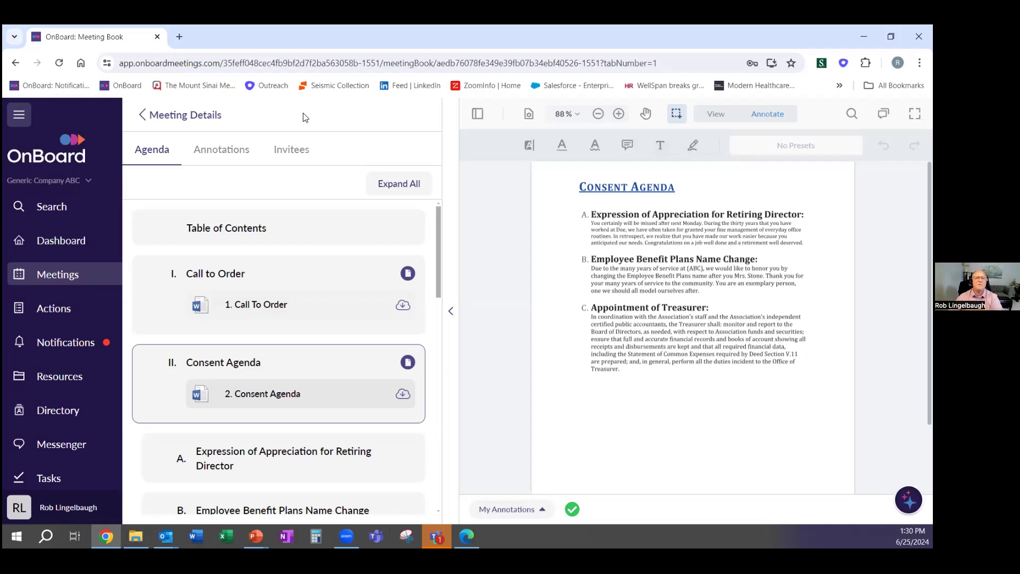
Return to the meeting details and switch the meeting to Unpublished
{"action": "left_click", "coordinate": [213, 122]}
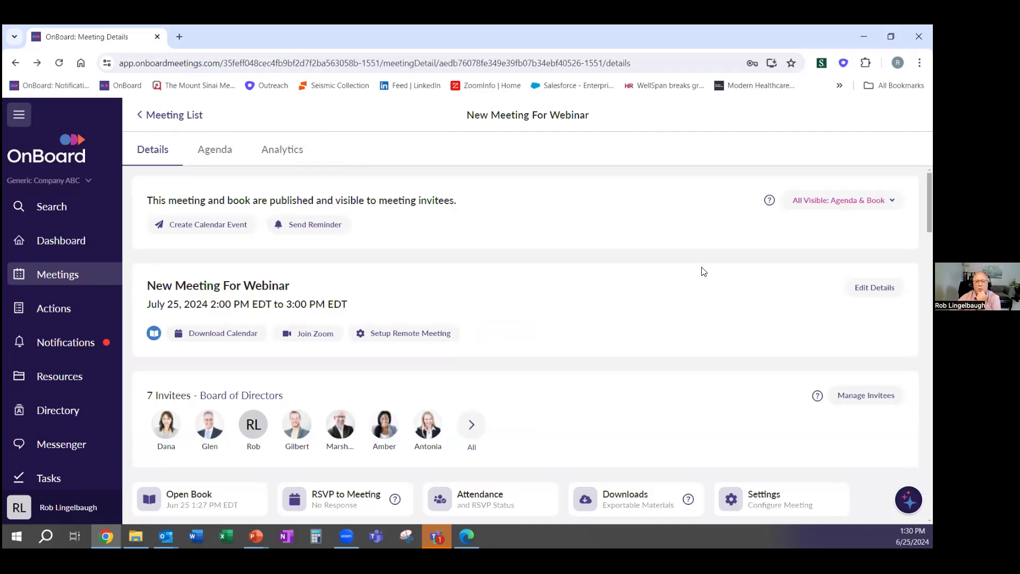
{"action": "scroll", "coordinate": [623, 337], "scroll_direction": "down", "scroll_amount": 5}
{"action": "scroll", "coordinate": [621, 345], "scroll_direction": "down", "scroll_amount": 2}
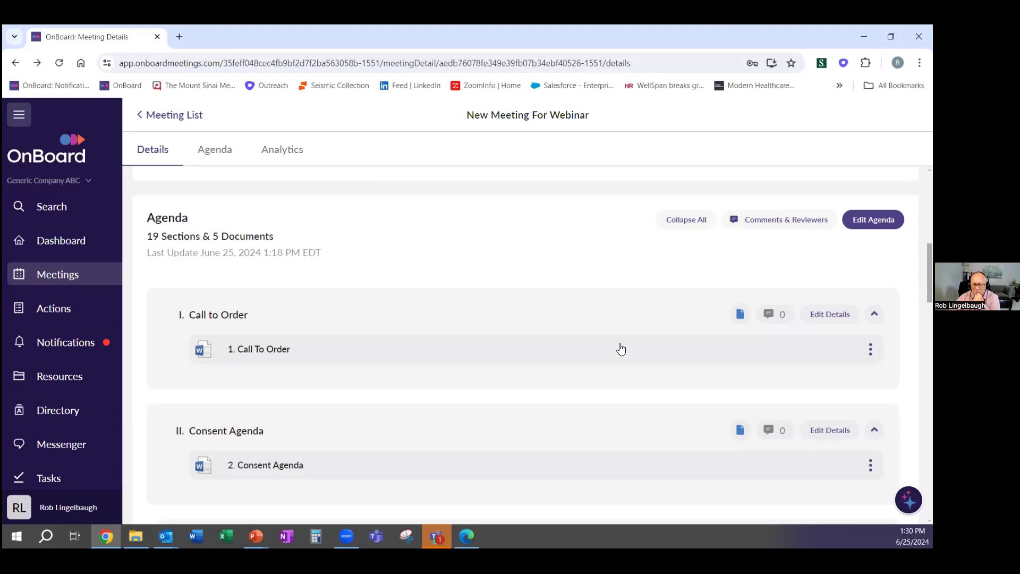
{"action": "scroll", "coordinate": [621, 349], "scroll_direction": "up", "scroll_amount": 7}
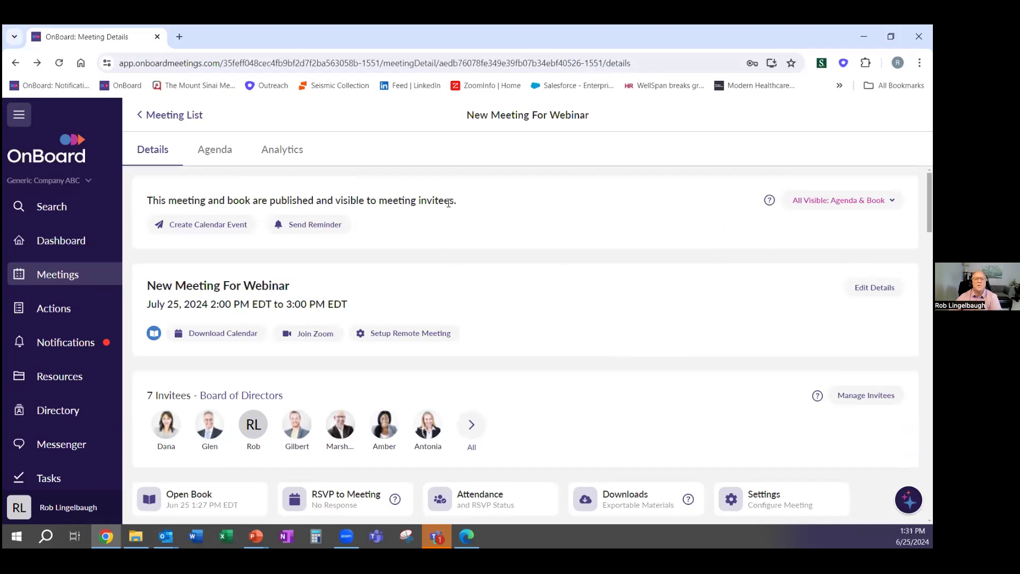
{"action": "left_click", "coordinate": [824, 200]}
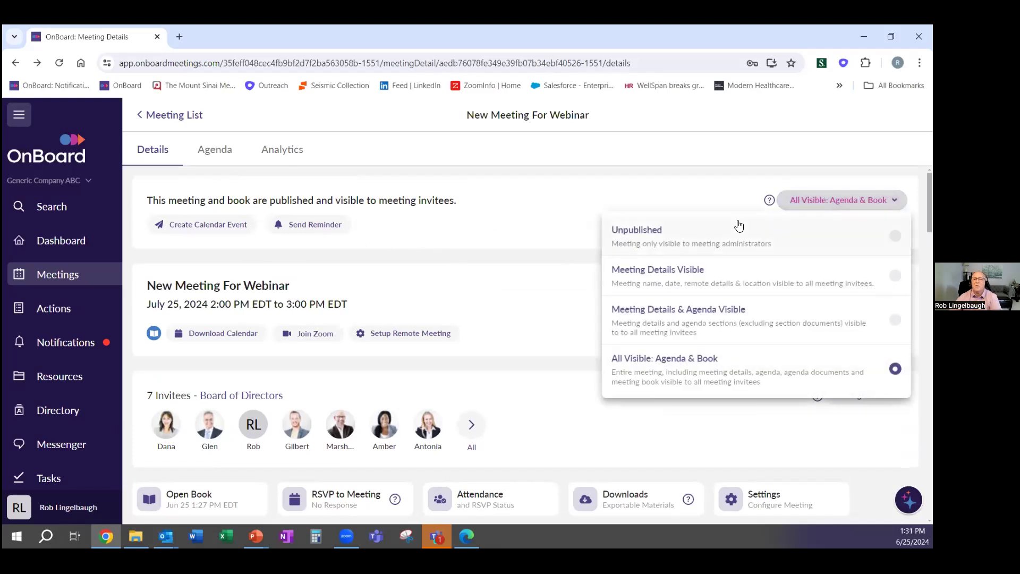
{"action": "left_click", "coordinate": [672, 231]}
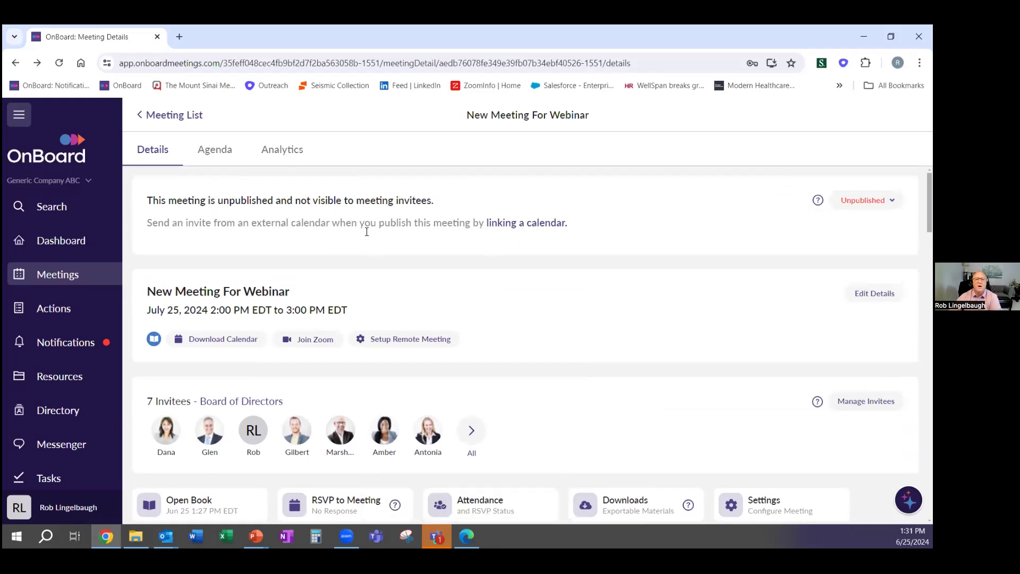
{"action": "left_click_drag", "start_coordinate": [346, 224], "coordinate": [619, 242]}
{"action": "left_click", "coordinate": [629, 228]}
Set visibility to All Visible: Agenda & Book and publish without notifying invitees
{"action": "scroll", "coordinate": [436, 268], "scroll_direction": "down", "scroll_amount": 2}
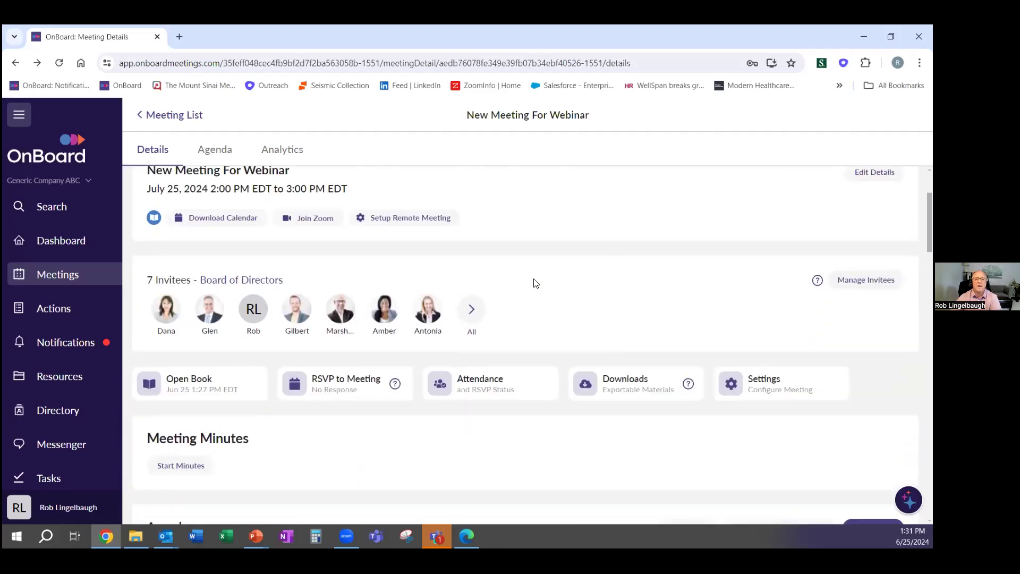
{"action": "scroll", "coordinate": [536, 283], "scroll_direction": "up", "scroll_amount": 2}
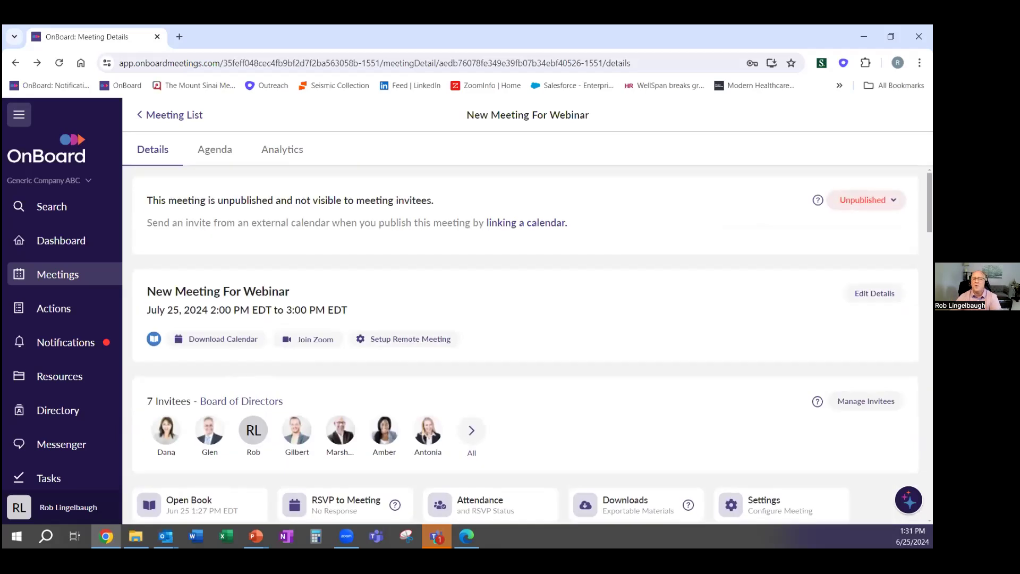
{"action": "left_click", "coordinate": [865, 200]}
{"action": "left_click", "coordinate": [755, 366]}
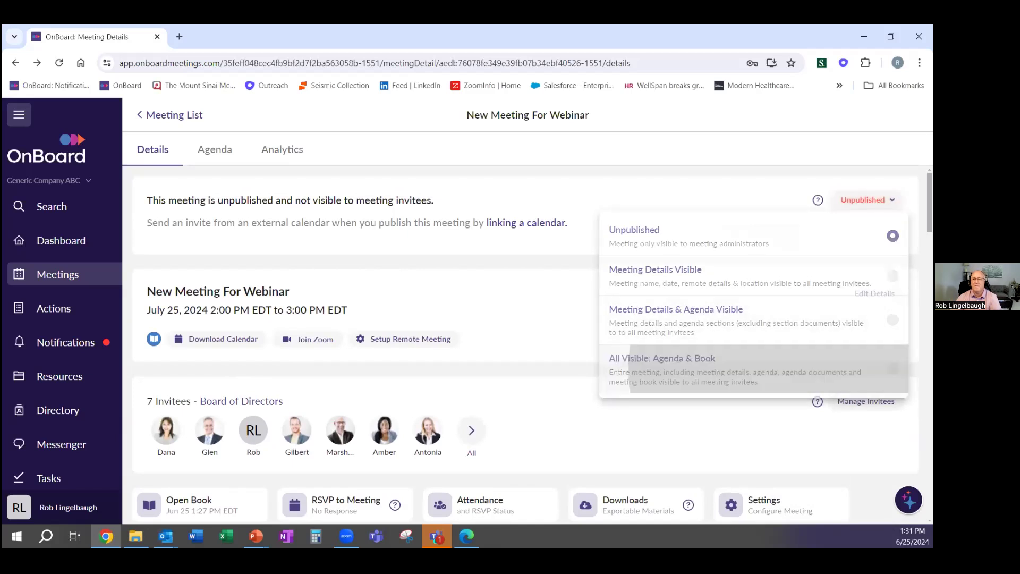
{"action": "left_click", "coordinate": [570, 426]}
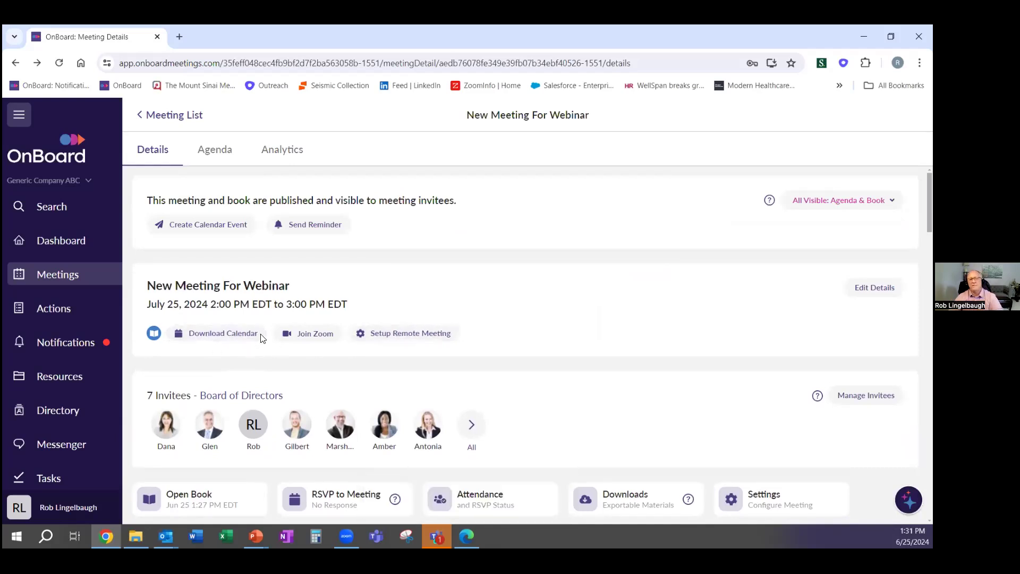
Cancel a reminder email unsent, then review and close the Attendance and RSVP panel
{"action": "left_click", "coordinate": [315, 225]}
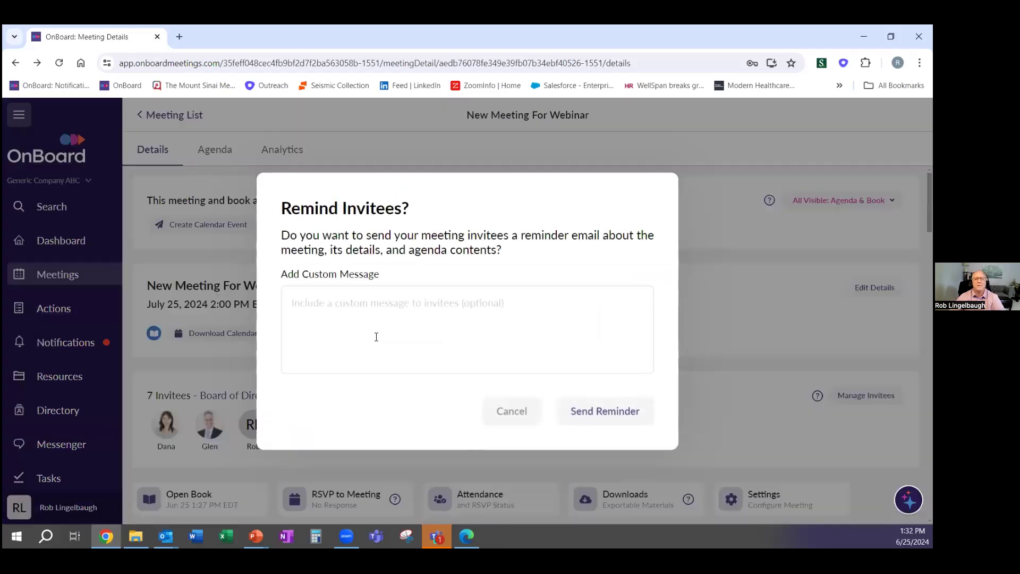
{"action": "left_click", "coordinate": [522, 413]}
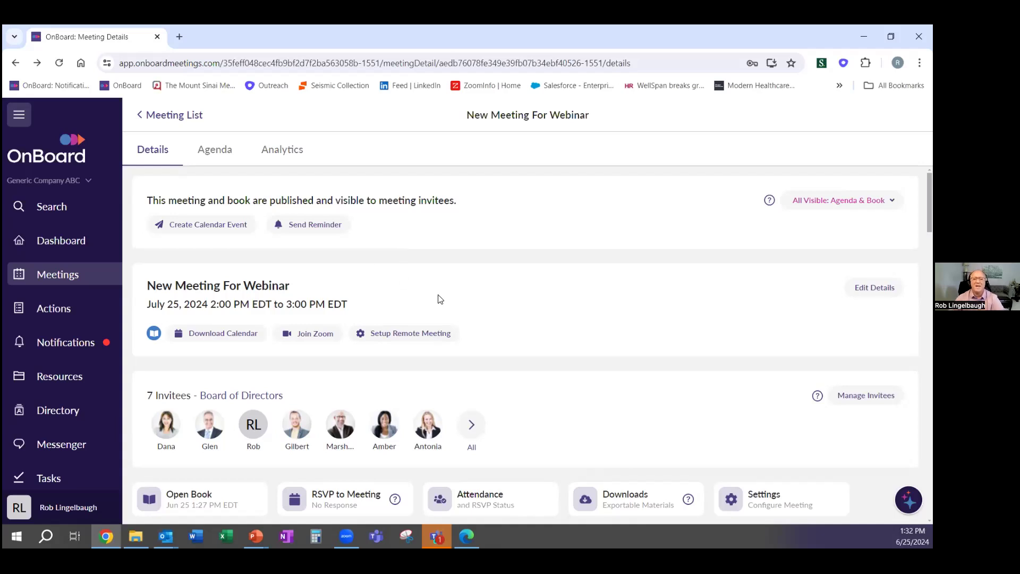
{"action": "scroll", "coordinate": [439, 296], "scroll_direction": "down", "scroll_amount": 3}
{"action": "left_click", "coordinate": [479, 381]}
{"action": "scroll", "coordinate": [690, 360], "scroll_direction": "down", "scroll_amount": 2}
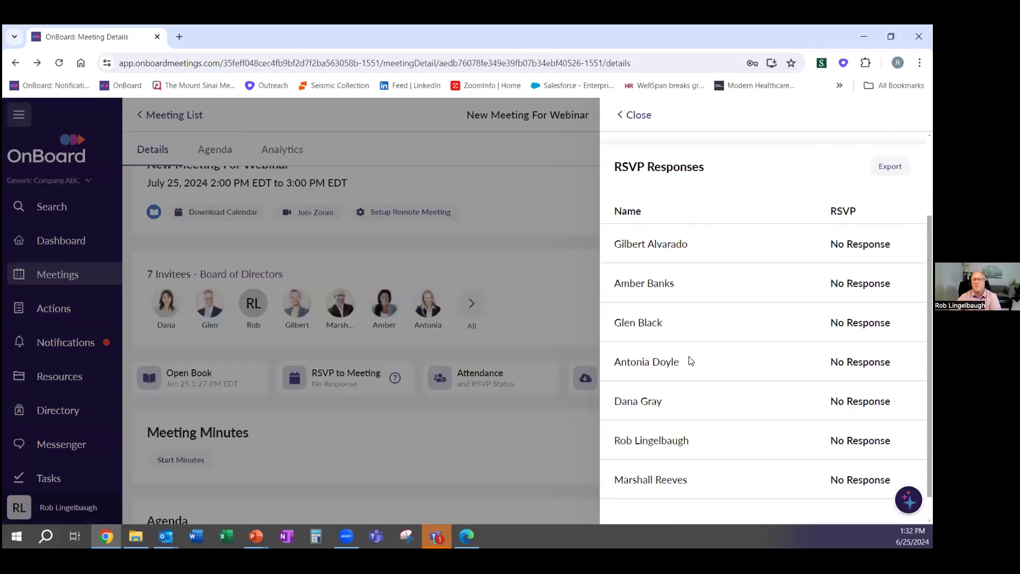
{"action": "scroll", "coordinate": [694, 363], "scroll_direction": "up", "scroll_amount": 3}
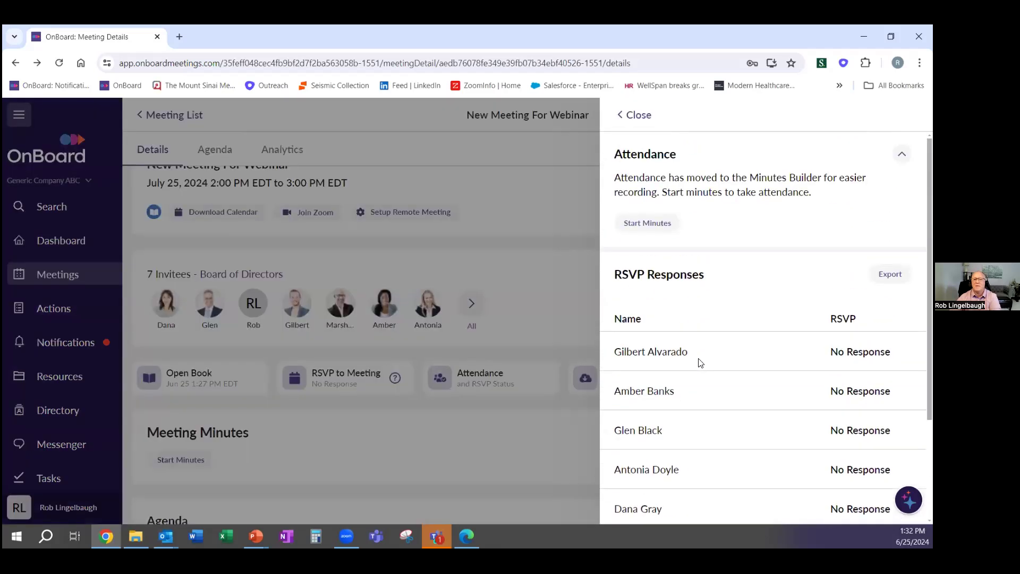
{"action": "left_click", "coordinate": [633, 115]}
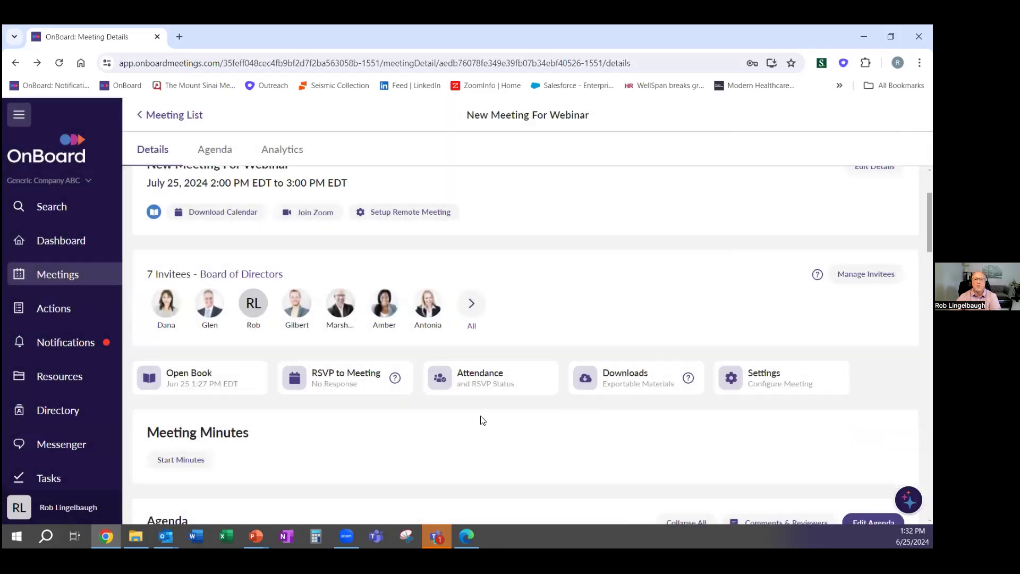
Submit an I'm Attending RSVP and confirm it in the Attendance panel
{"action": "left_click", "coordinate": [363, 381]}
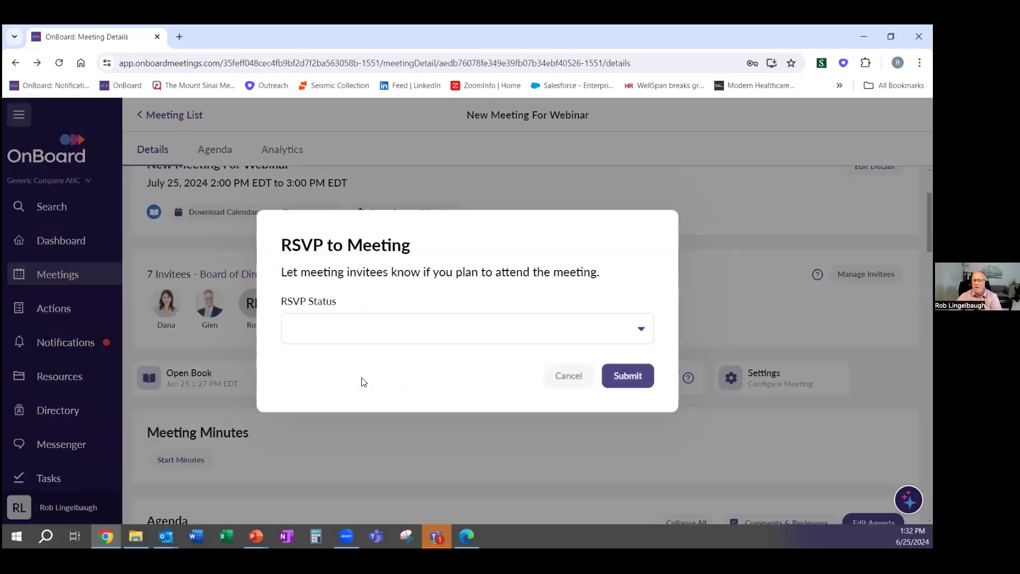
{"action": "left_click", "coordinate": [460, 332]}
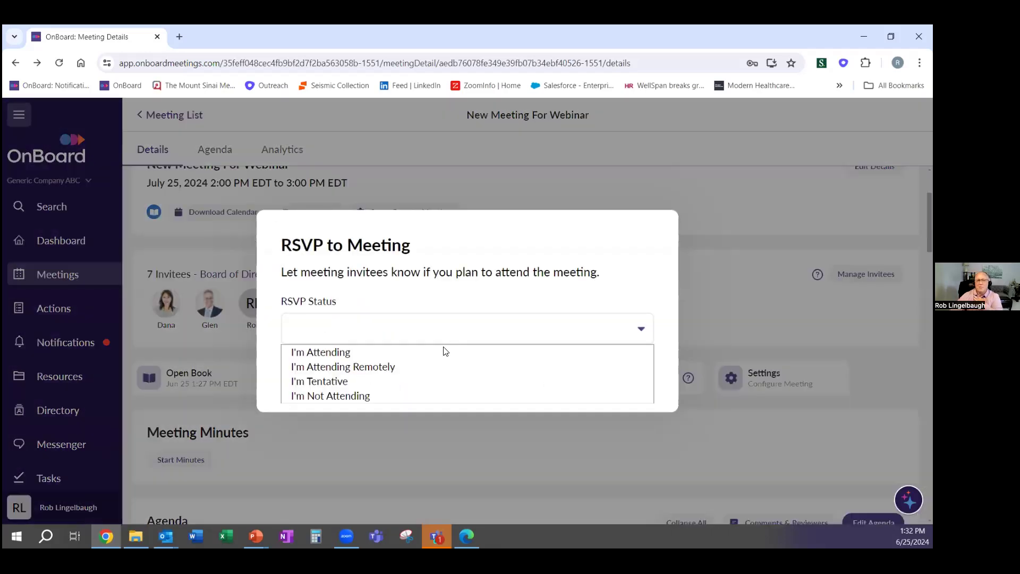
{"action": "left_click", "coordinate": [359, 353]}
{"action": "left_click", "coordinate": [640, 377]}
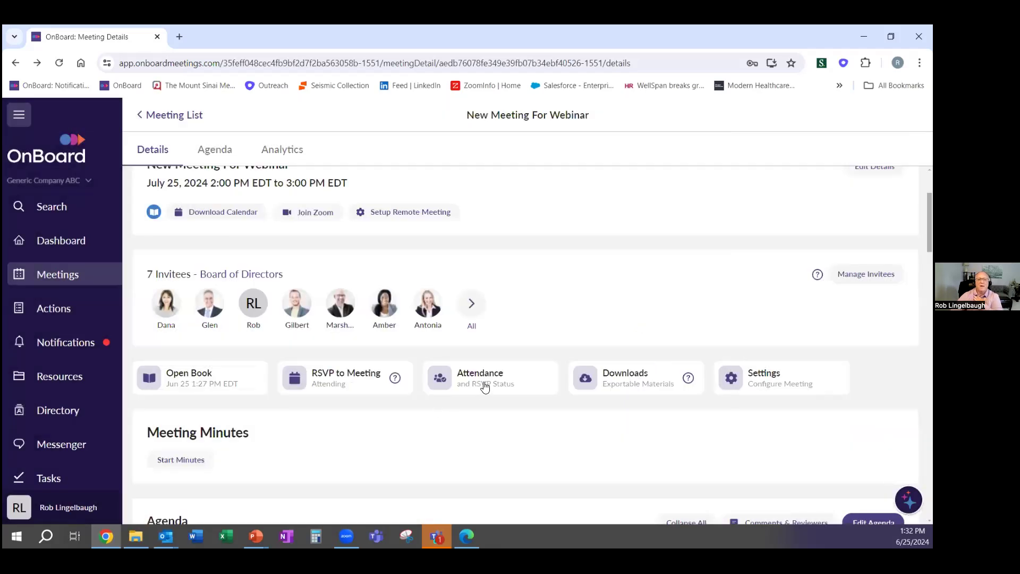
{"action": "left_click", "coordinate": [480, 387]}
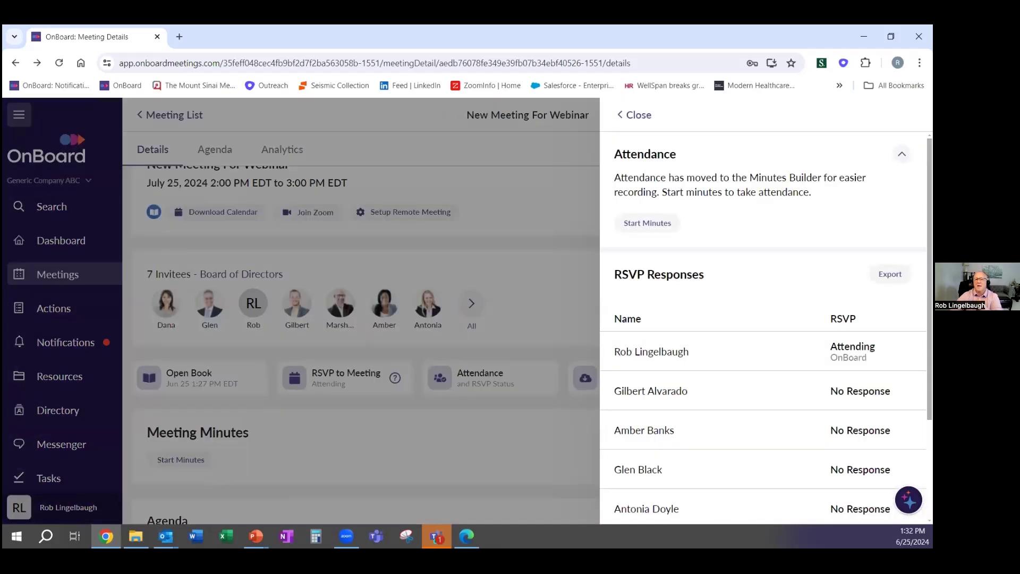
{"action": "left_click", "coordinate": [637, 116]}
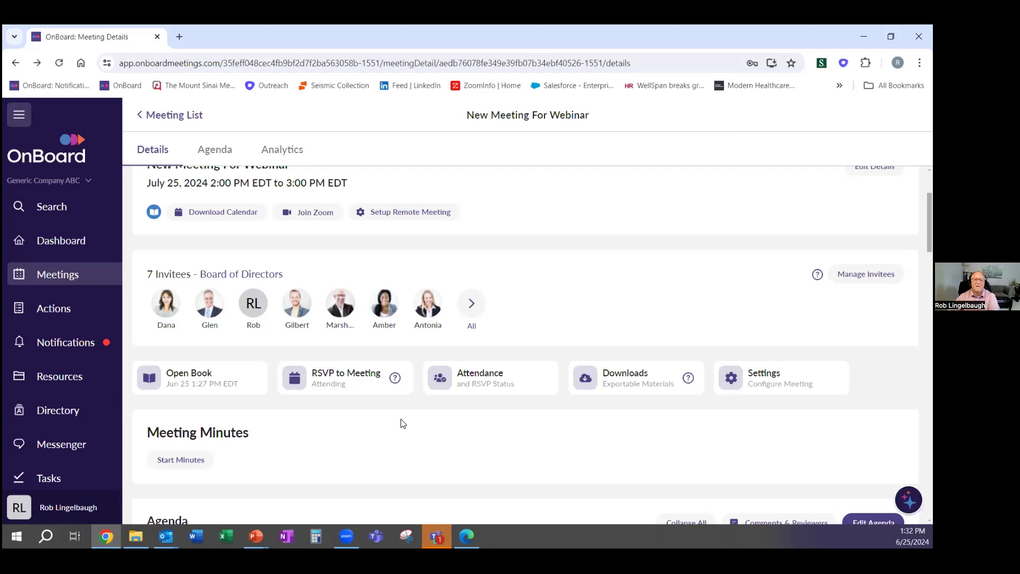
{"action": "scroll", "coordinate": [324, 431], "scroll_direction": "down", "scroll_amount": 1}
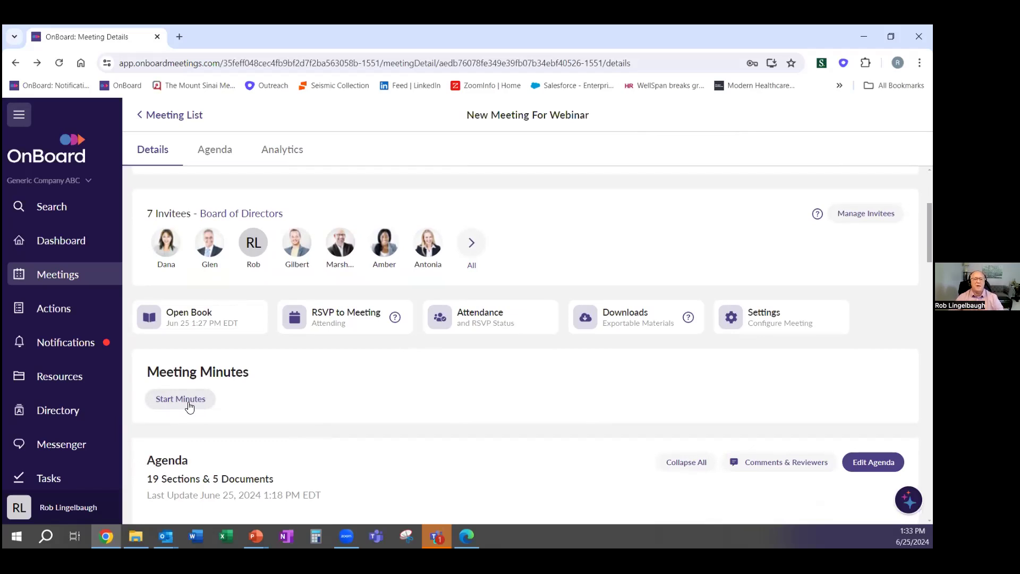
Start the minutes from a copy of the agenda and click into the Guests attendees field
{"action": "left_click", "coordinate": [185, 406]}
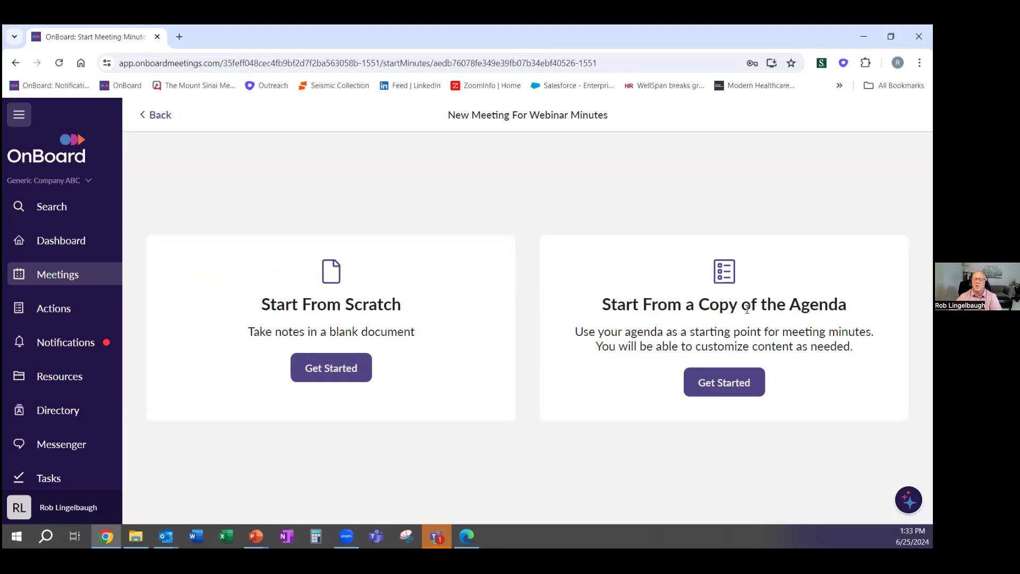
{"action": "left_click_drag", "start_coordinate": [603, 304], "coordinate": [847, 305]}
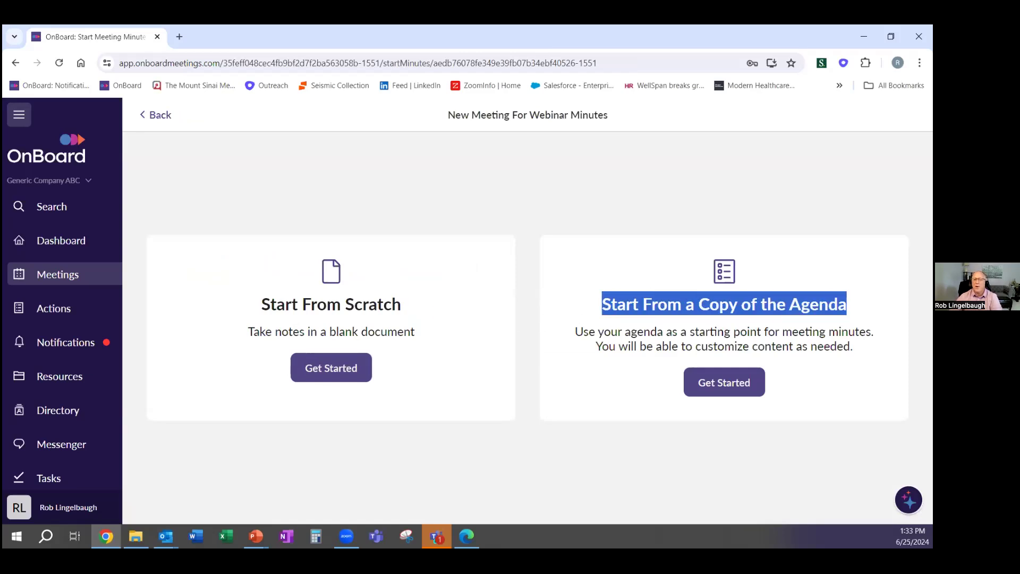
{"action": "left_click", "coordinate": [706, 391]}
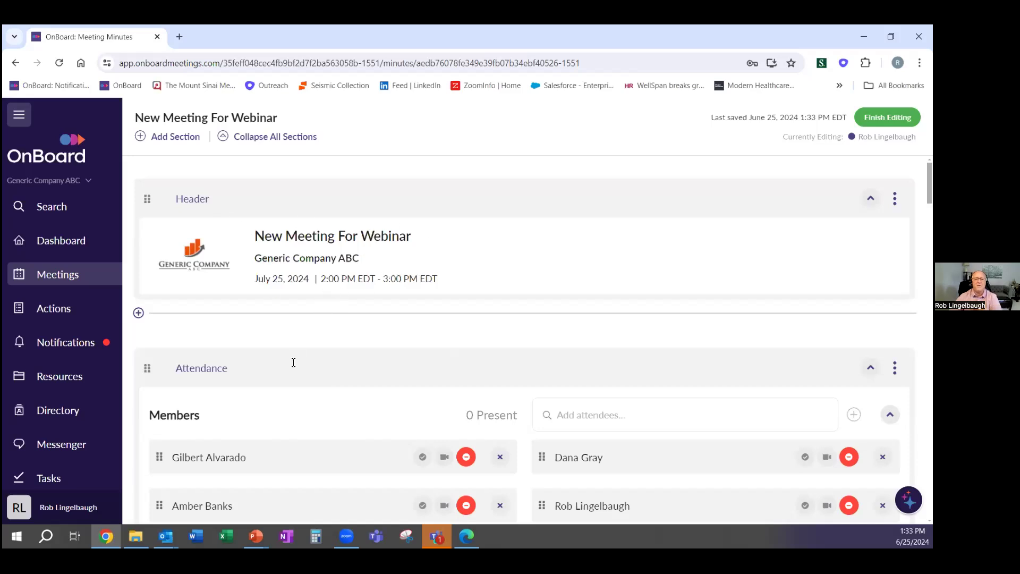
{"action": "scroll", "coordinate": [306, 355], "scroll_direction": "down", "scroll_amount": 3}
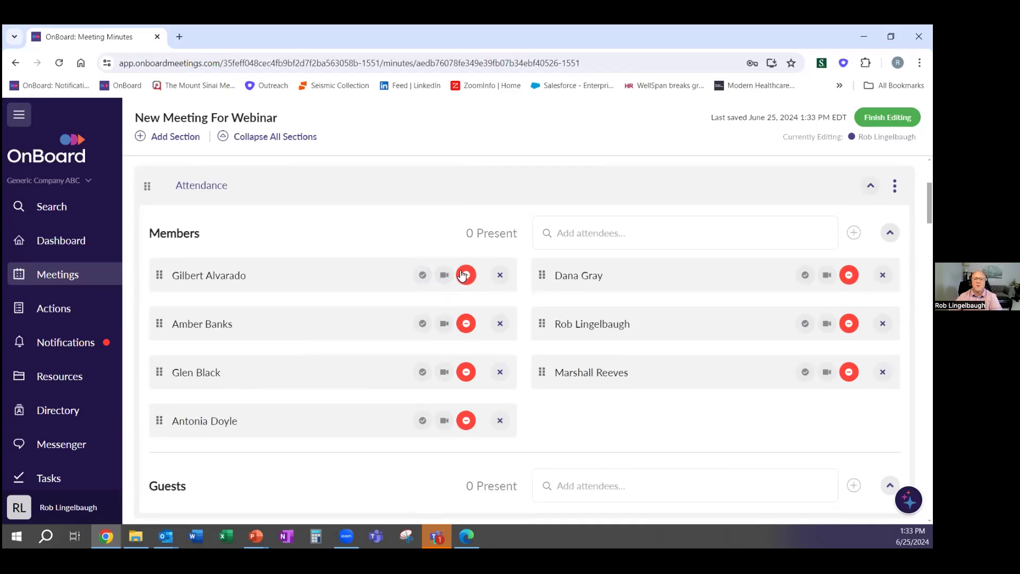
{"action": "scroll", "coordinate": [595, 441], "scroll_direction": "down", "scroll_amount": 1}
{"action": "left_click", "coordinate": [590, 425]}
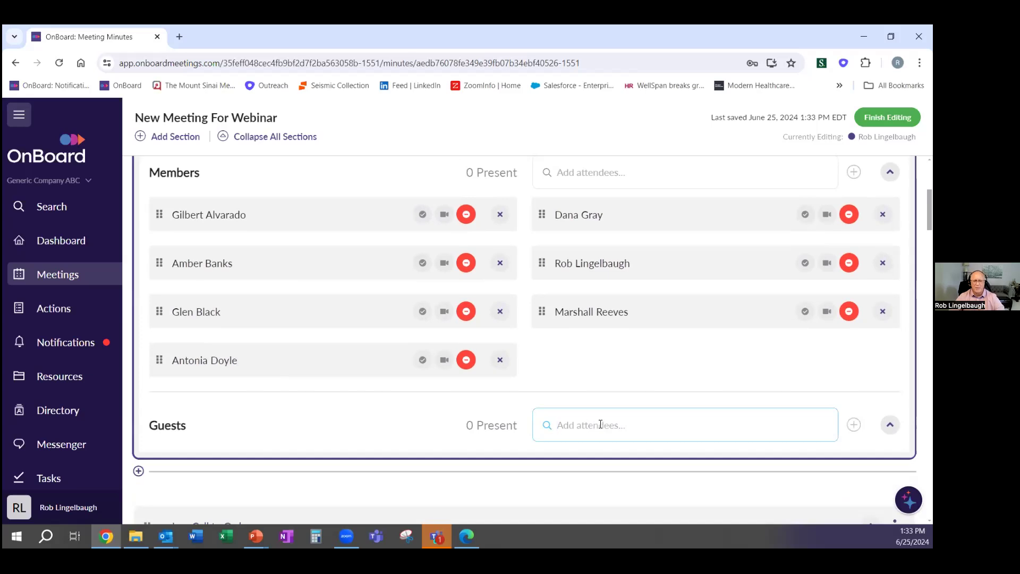
{"action": "left_click", "coordinate": [601, 424]}
{"action": "scroll", "coordinate": [598, 424], "scroll_direction": "down", "scroll_amount": 5}
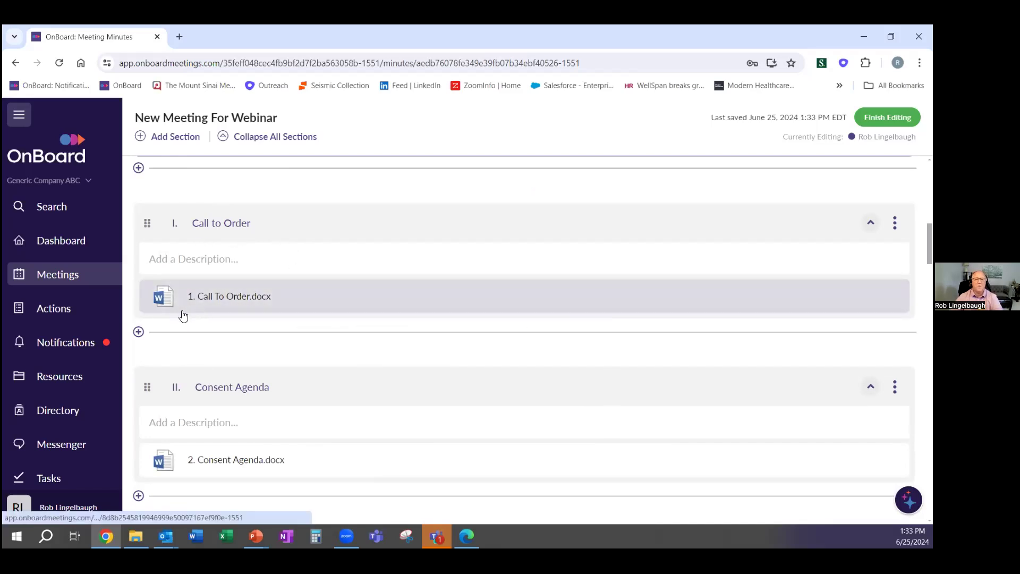
Insert a note with placeholder text after Call to Order, followed by a Motion block
{"action": "left_click", "coordinate": [140, 332]}
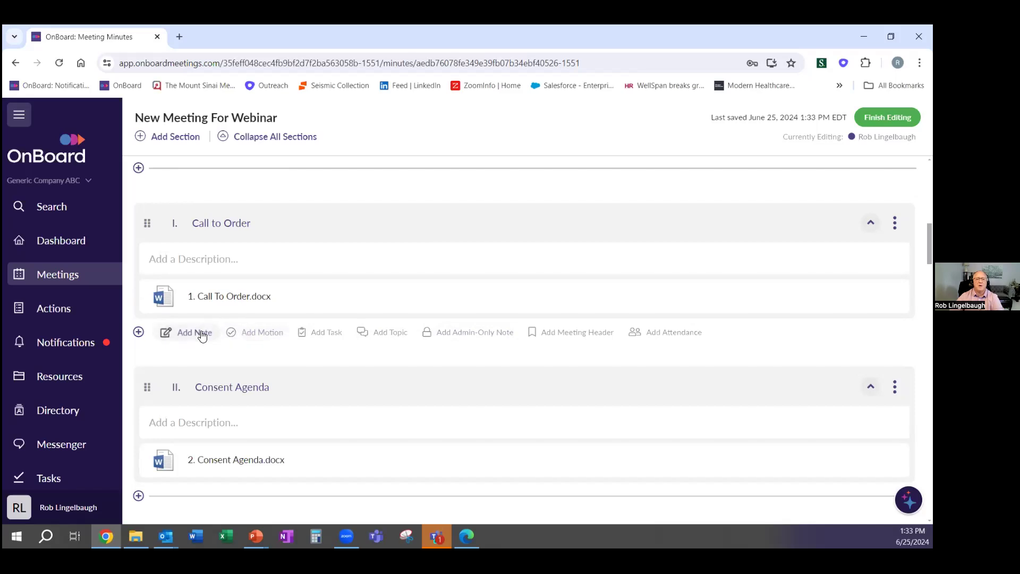
{"action": "left_click", "coordinate": [205, 331]}
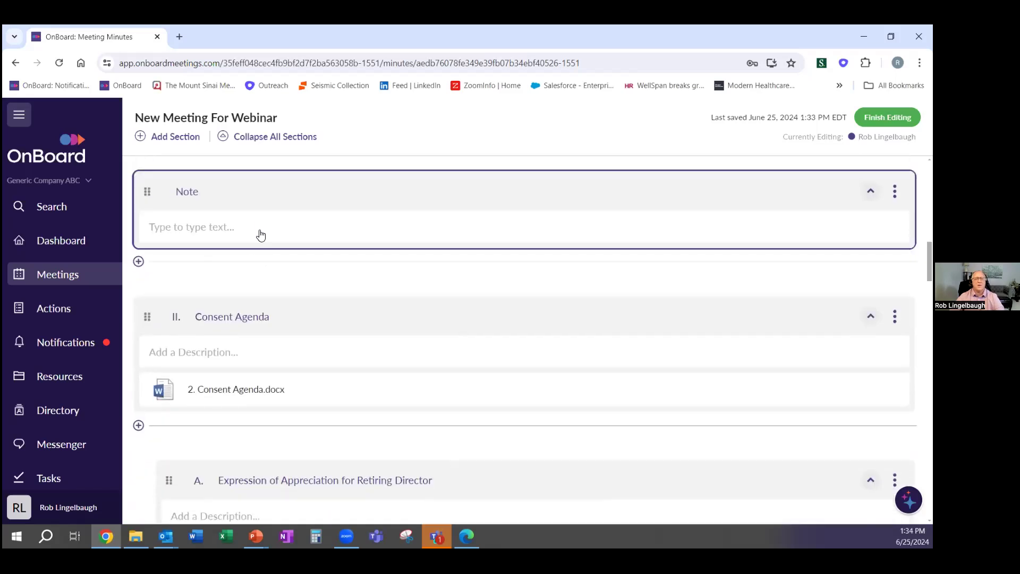
{"action": "left_click", "coordinate": [258, 228]}
{"action": "type", "text": "lkjsdlfkjsdlkj"}
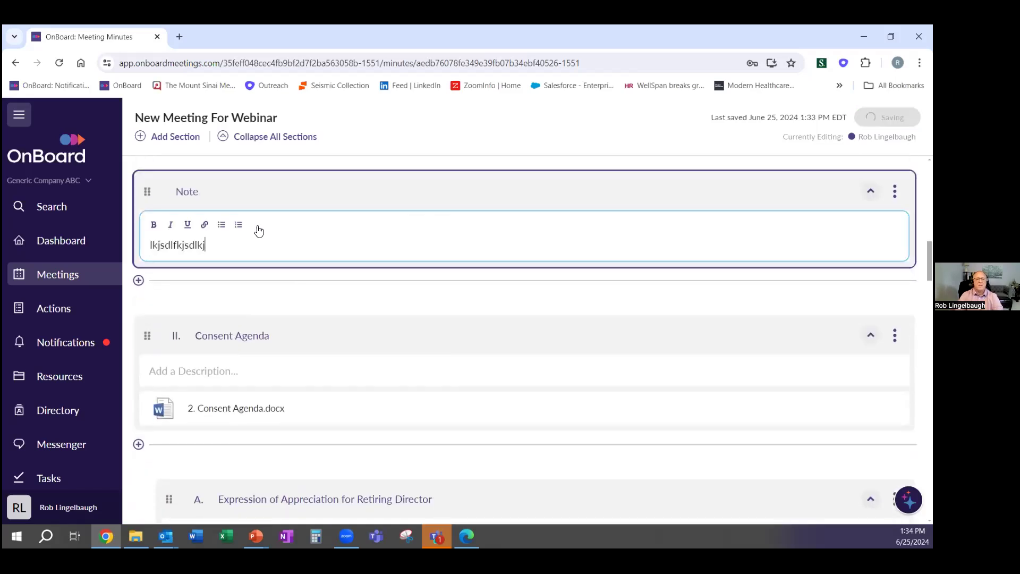
{"action": "type", "text": "sldkjfsldfkjlfgkjsdlkjdslf;kj;ldskf"}
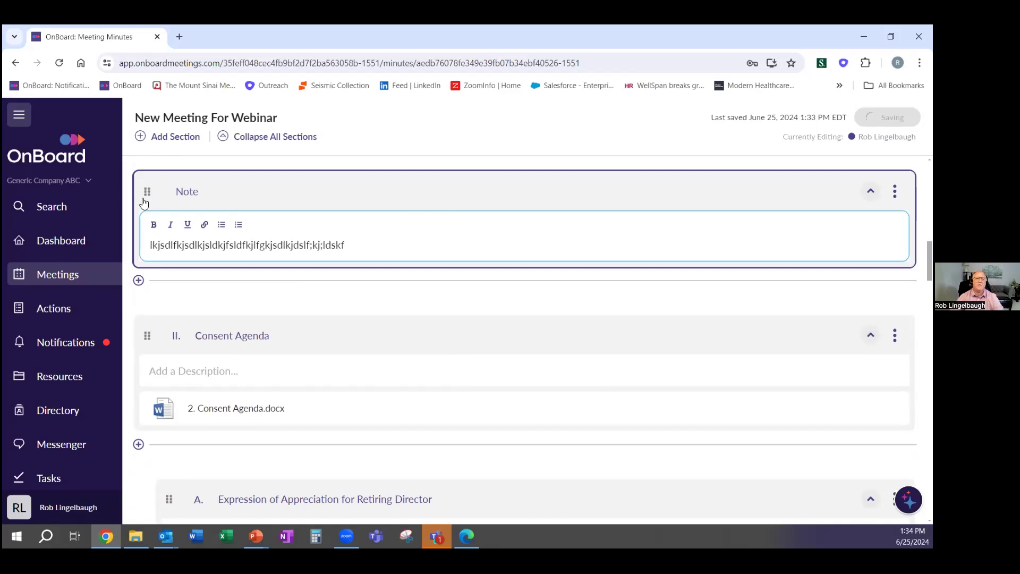
{"action": "left_click", "coordinate": [139, 281]}
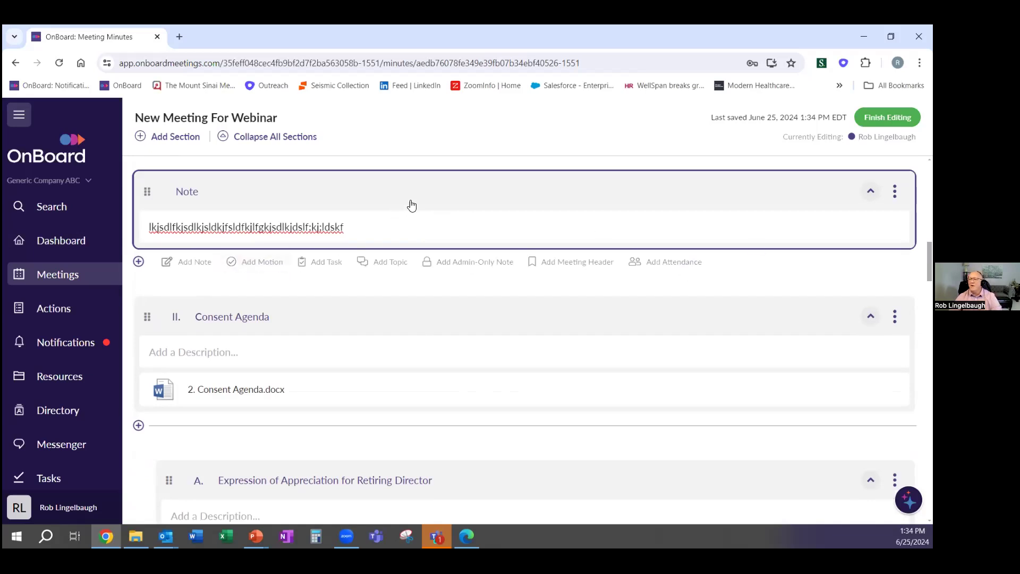
{"action": "left_click", "coordinate": [247, 264]}
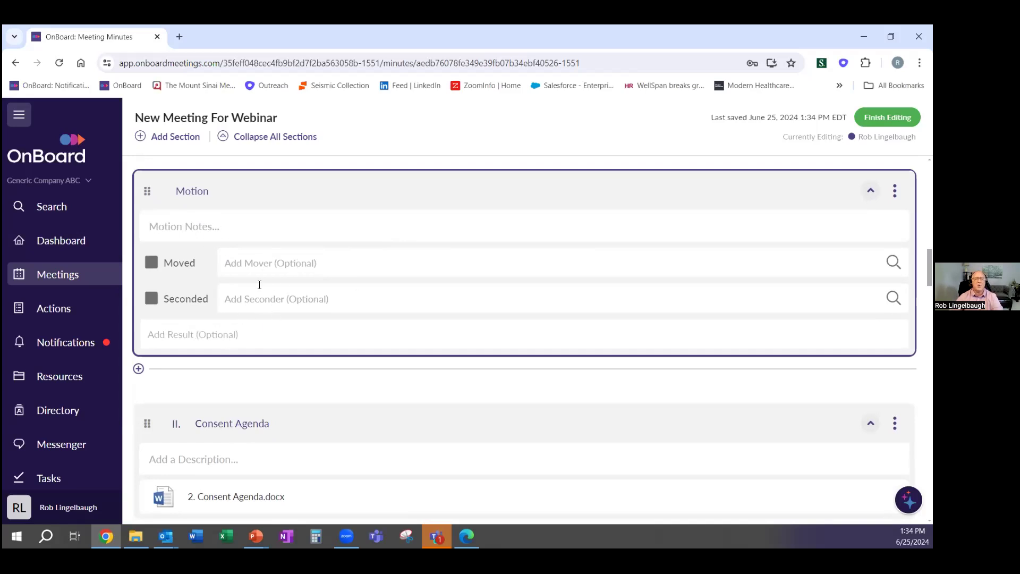
Pick a suggested member as the motion's mover, then remove the Moved chip
{"action": "left_click", "coordinate": [270, 261]}
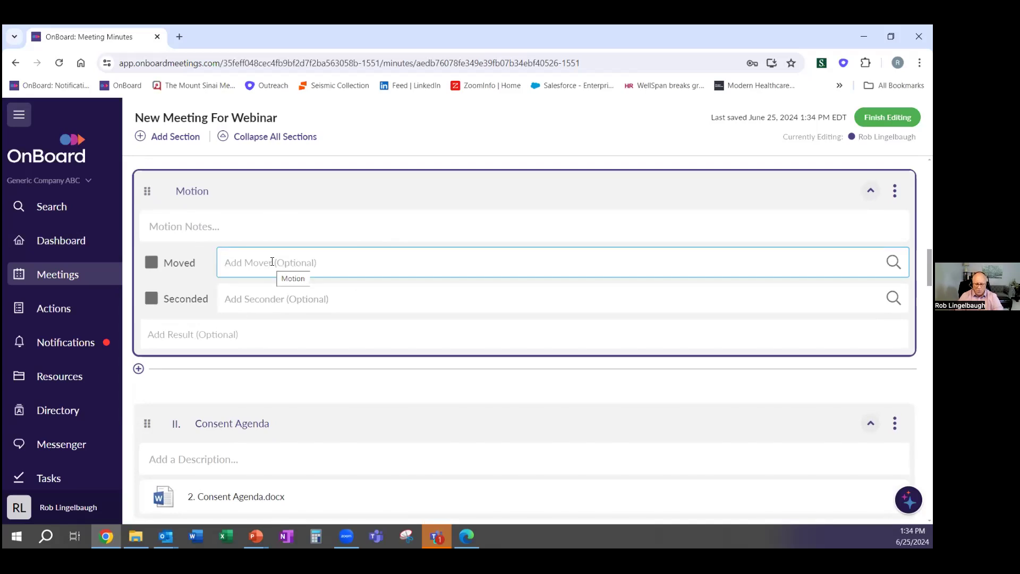
{"action": "type", "text": "rob"}
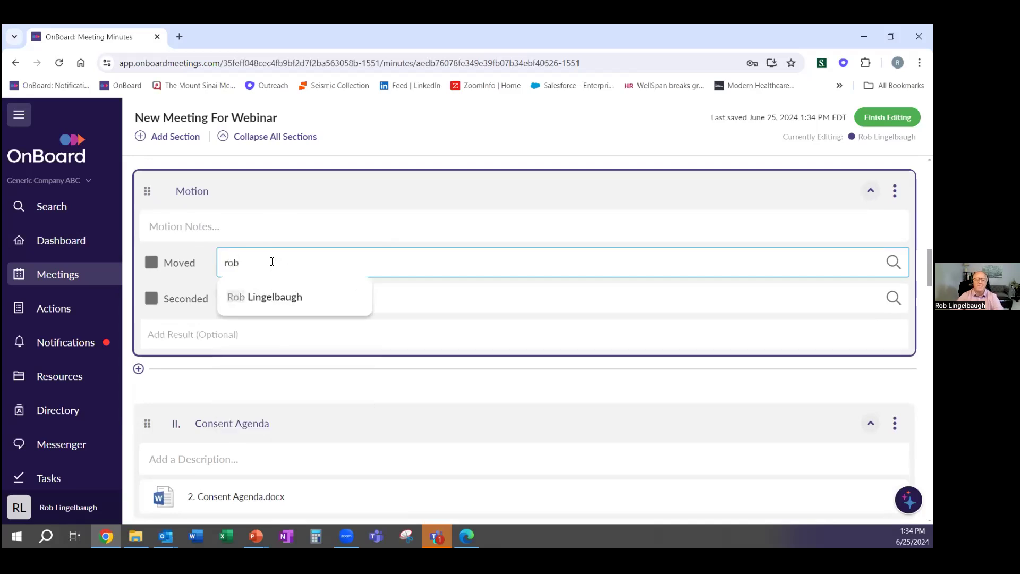
{"action": "left_click", "coordinate": [269, 297]}
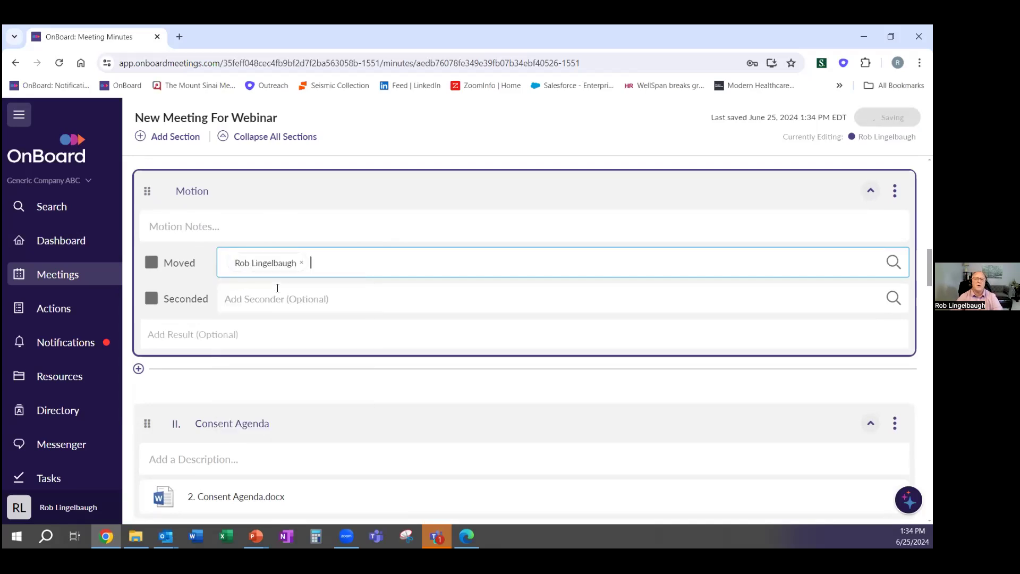
{"action": "left_click", "coordinate": [303, 266]}
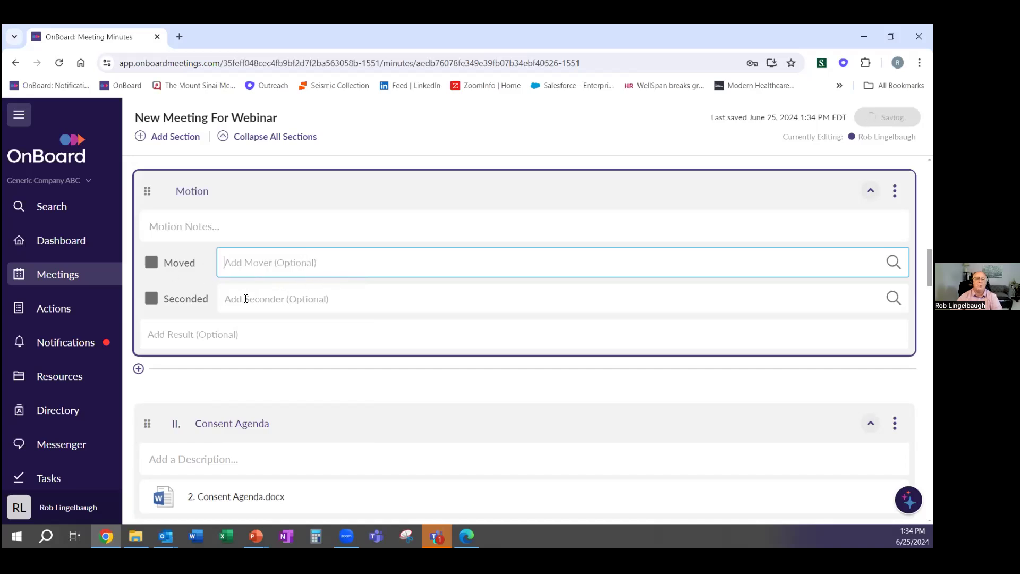
Add a blank Task entry to the minutes before Consent Agenda
{"action": "mouse_move", "coordinate": [149, 372]}
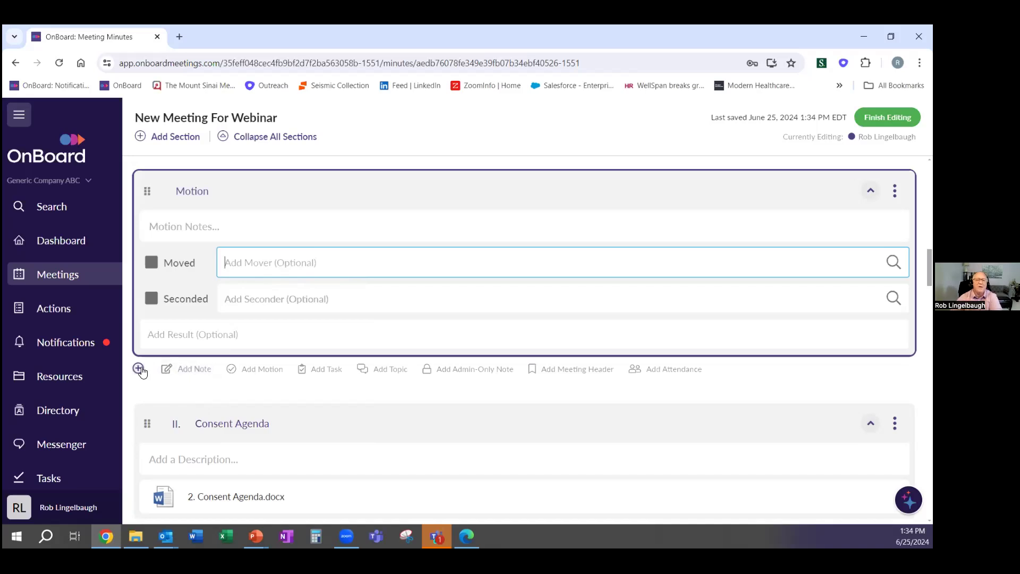
{"action": "left_click", "coordinate": [326, 372]}
{"action": "scroll", "coordinate": [327, 374], "scroll_direction": "down", "scroll_amount": 4}
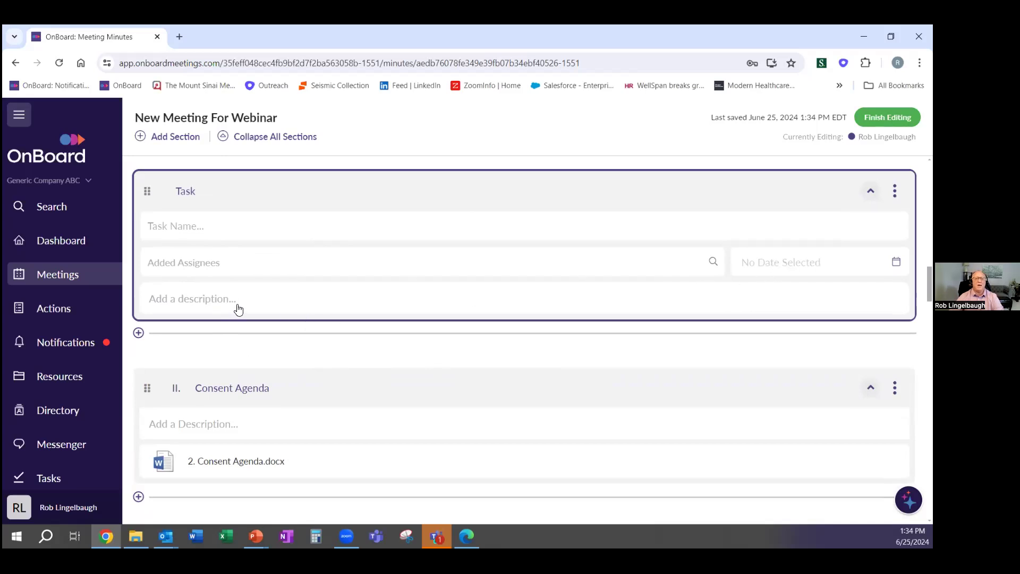
{"action": "scroll", "coordinate": [386, 347], "scroll_direction": "up", "scroll_amount": 8}
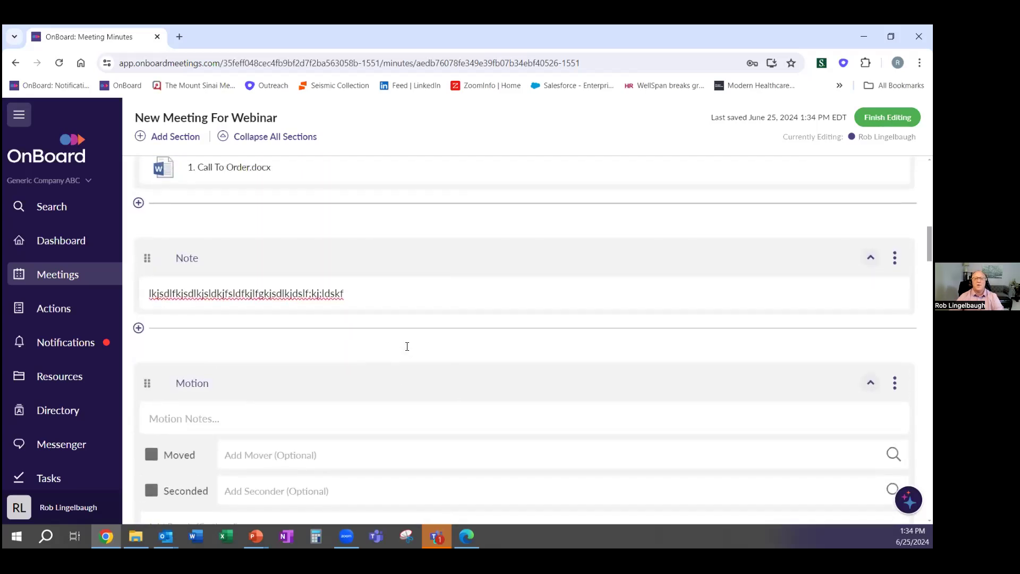
{"action": "scroll", "coordinate": [408, 351], "scroll_direction": "down", "scroll_amount": 8}
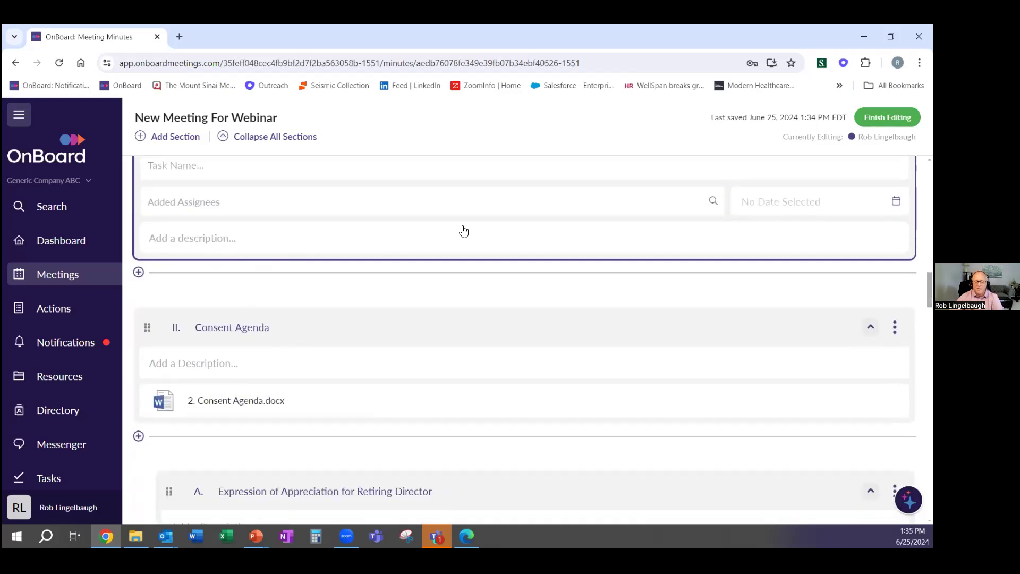
{"action": "scroll", "coordinate": [282, 268], "scroll_direction": "up", "scroll_amount": 1}
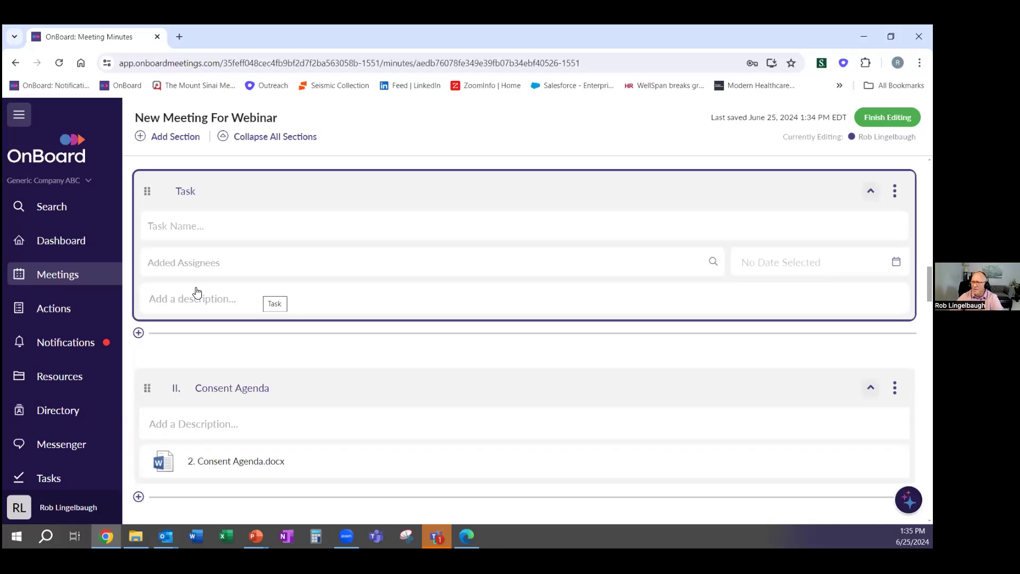
Finish editing the minutes and return to the meeting's Details page
{"action": "left_click", "coordinate": [139, 334]}
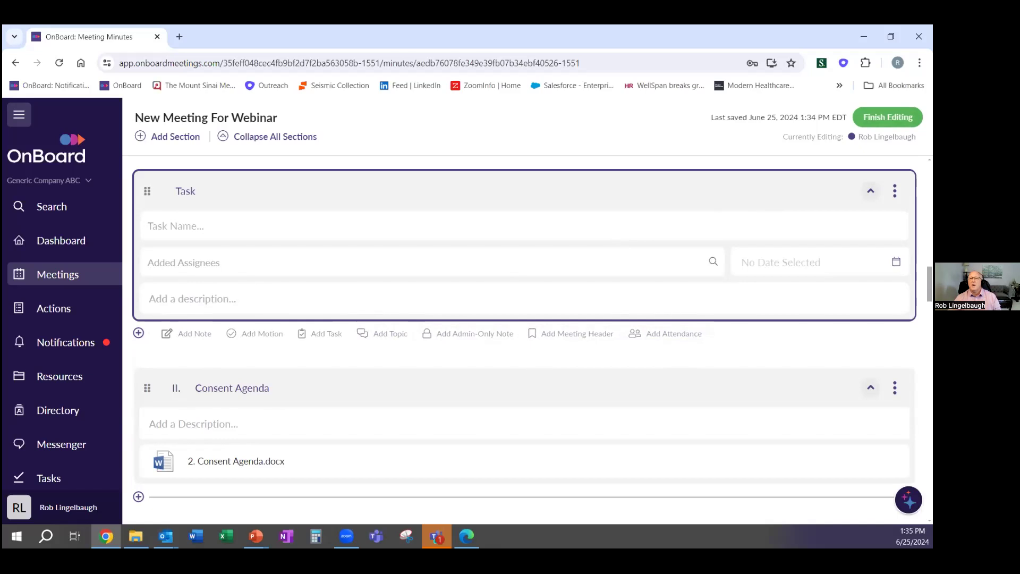
{"action": "left_click", "coordinate": [888, 117]}
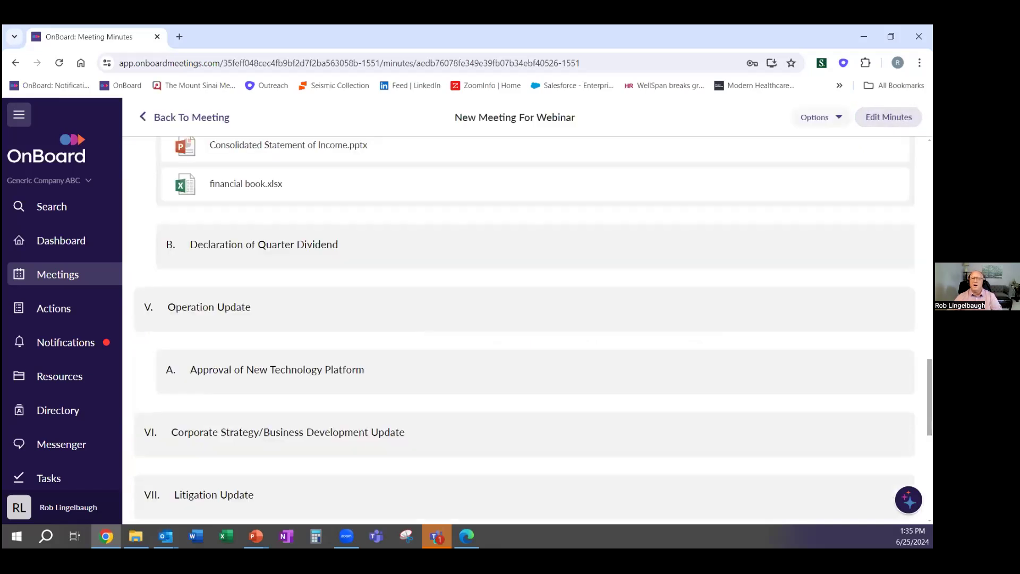
{"action": "left_click", "coordinate": [194, 121]}
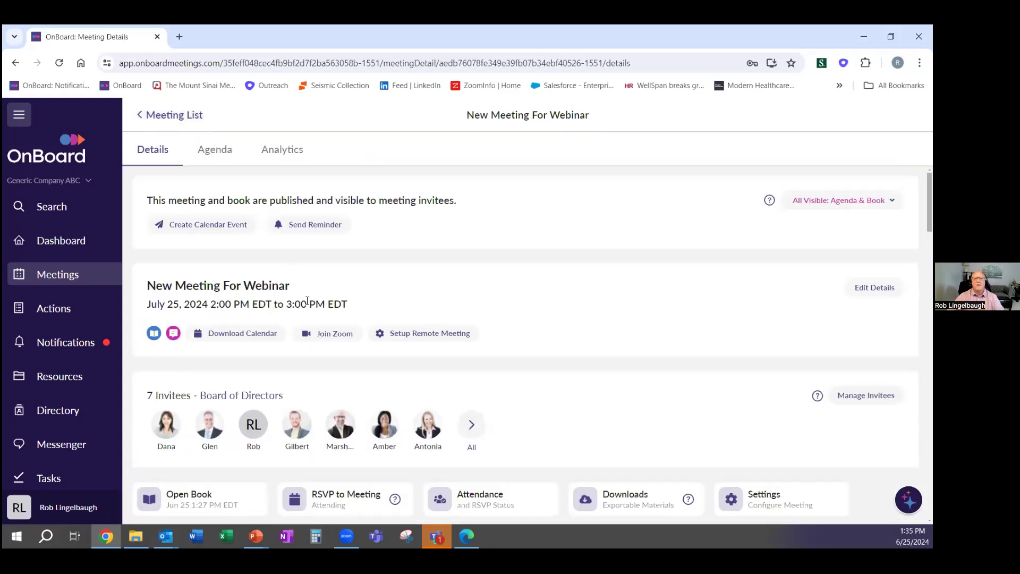
Review the webinar meeting's Minutes options list, then close it, leaving the minutes admin-only
{"action": "scroll", "coordinate": [319, 314], "scroll_direction": "down", "scroll_amount": 5}
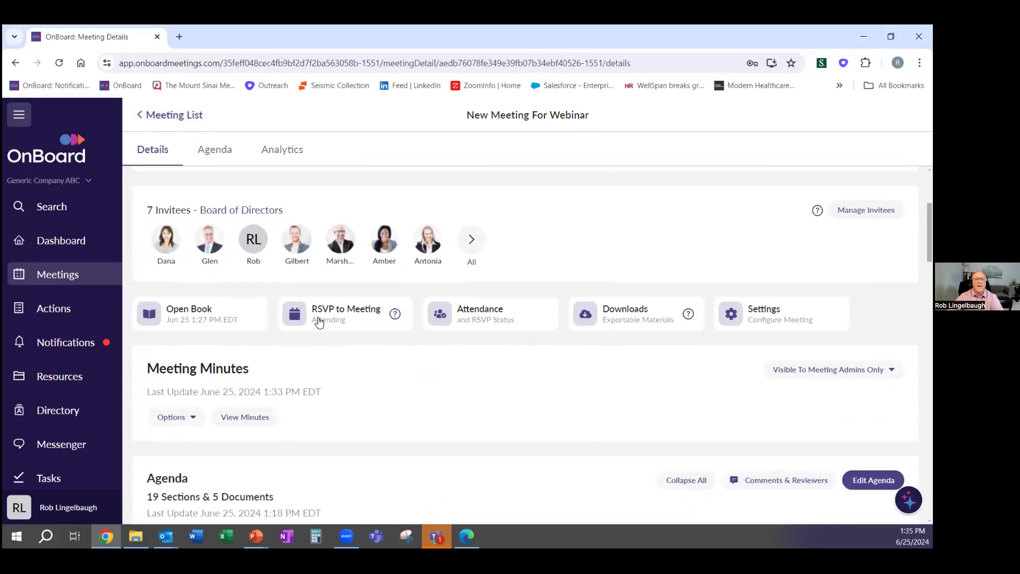
{"action": "scroll", "coordinate": [206, 342], "scroll_direction": "down", "scroll_amount": 1}
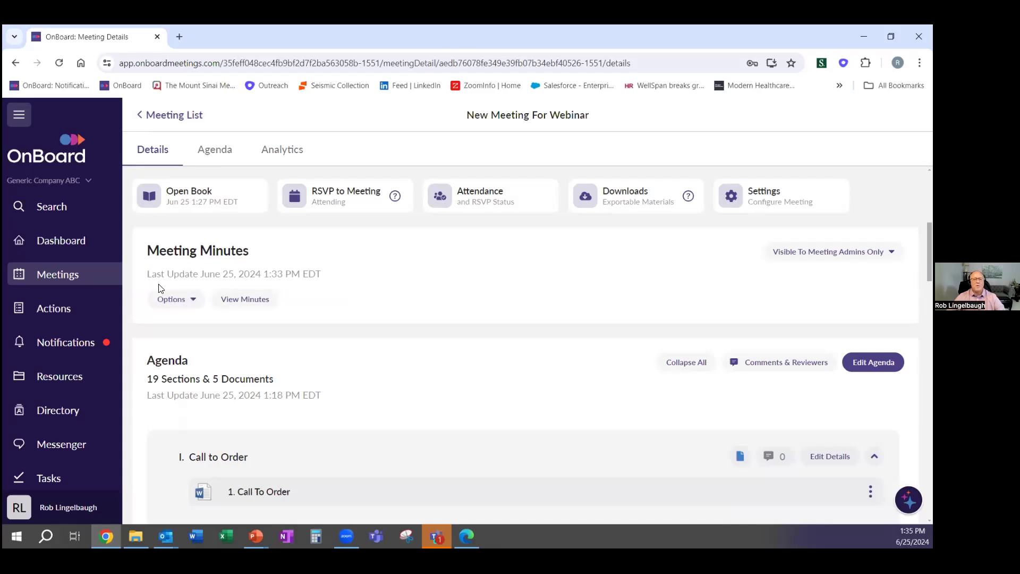
{"action": "left_click", "coordinate": [186, 301]}
{"action": "scroll", "coordinate": [205, 320], "scroll_direction": "down", "scroll_amount": 1}
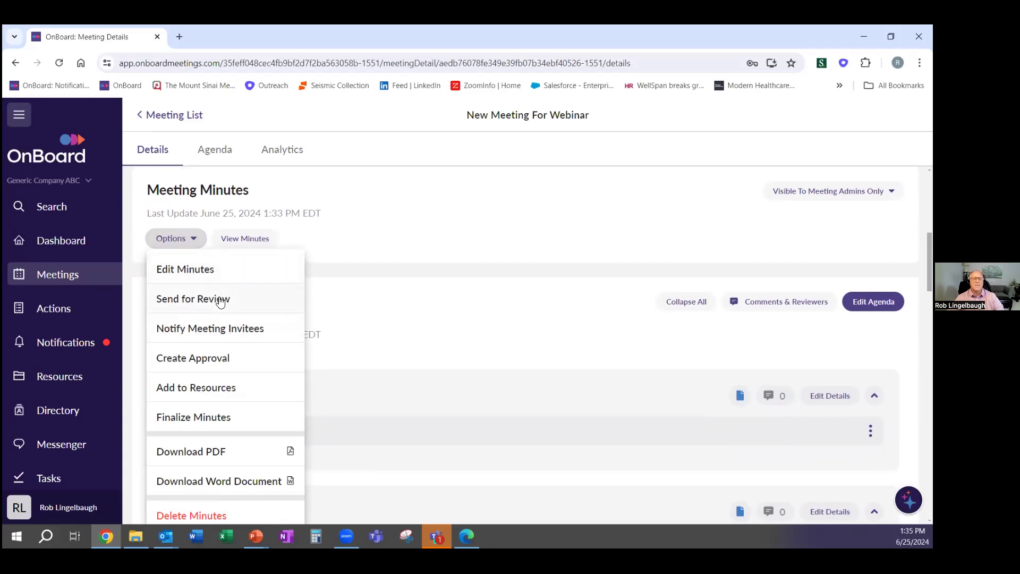
{"action": "left_click", "coordinate": [214, 362]}
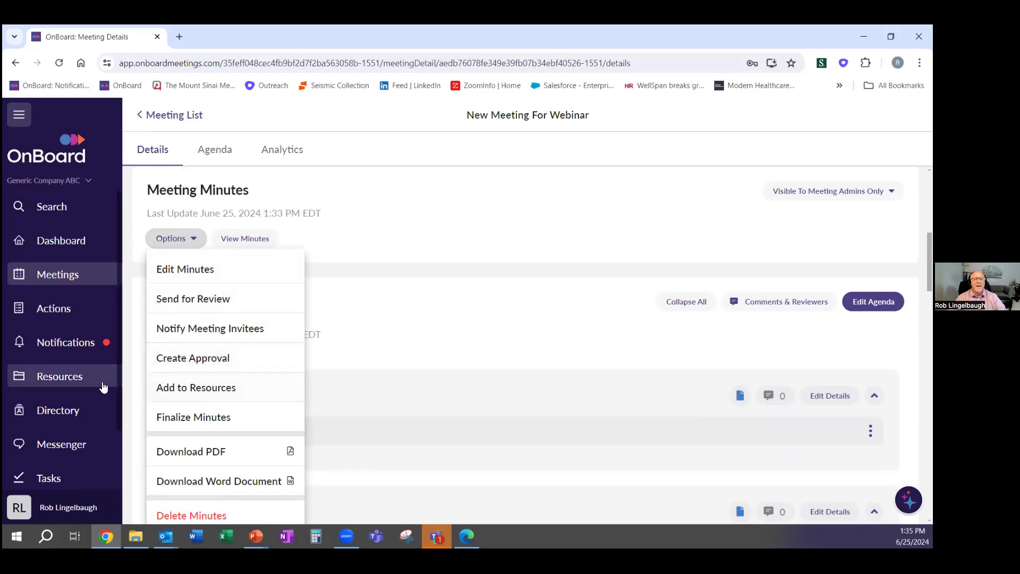
{"action": "left_click", "coordinate": [80, 381]}
{"action": "left_click", "coordinate": [80, 380]}
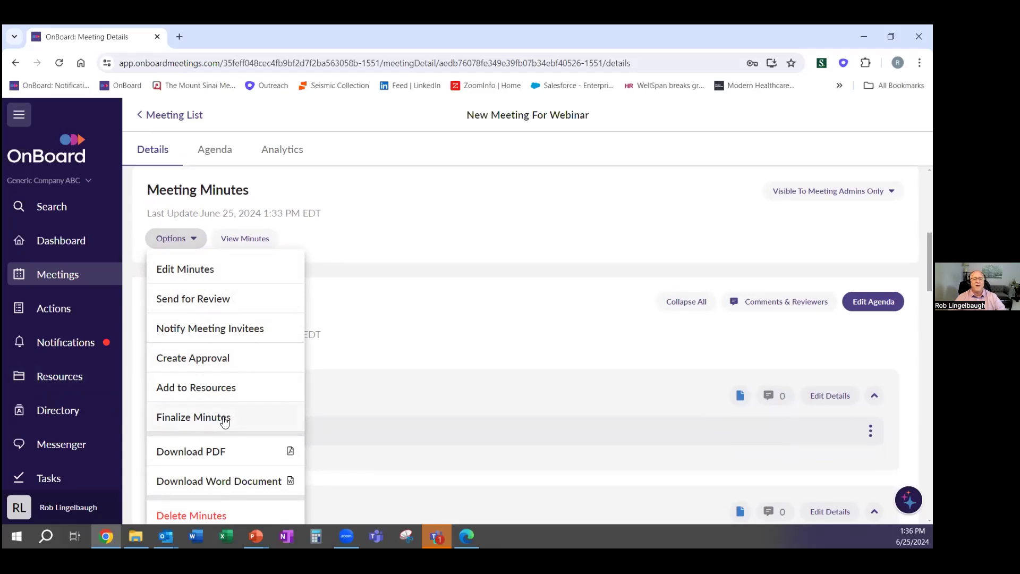
{"action": "left_click", "coordinate": [409, 266]}
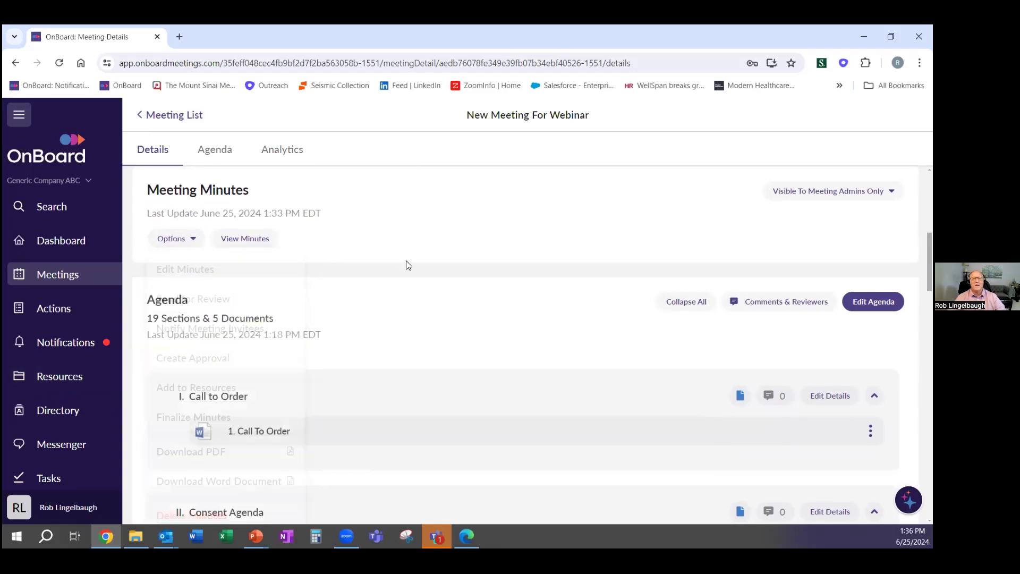
{"action": "scroll", "coordinate": [409, 266], "scroll_direction": "up", "scroll_amount": 1}
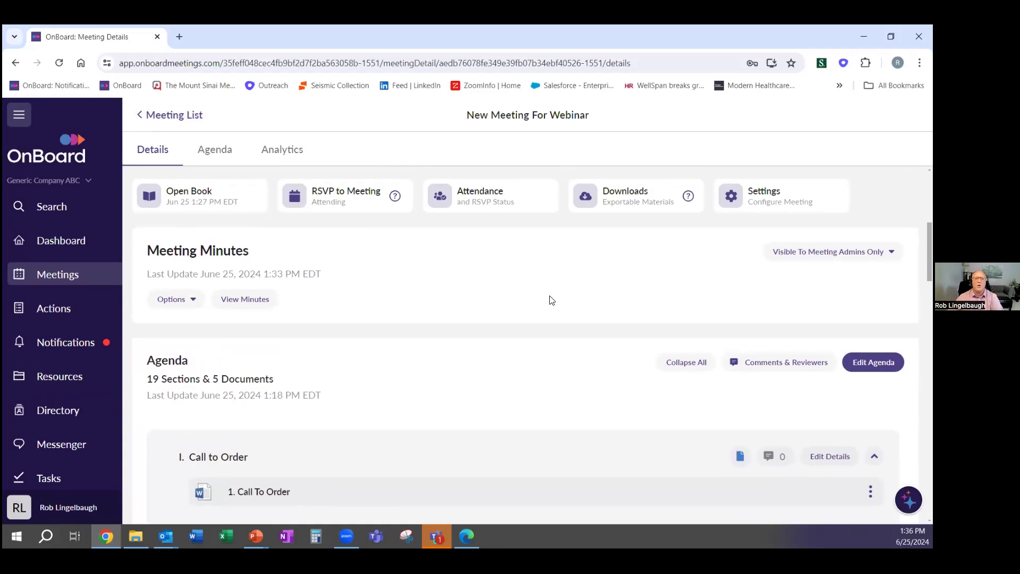
{"action": "left_click", "coordinate": [828, 258]}
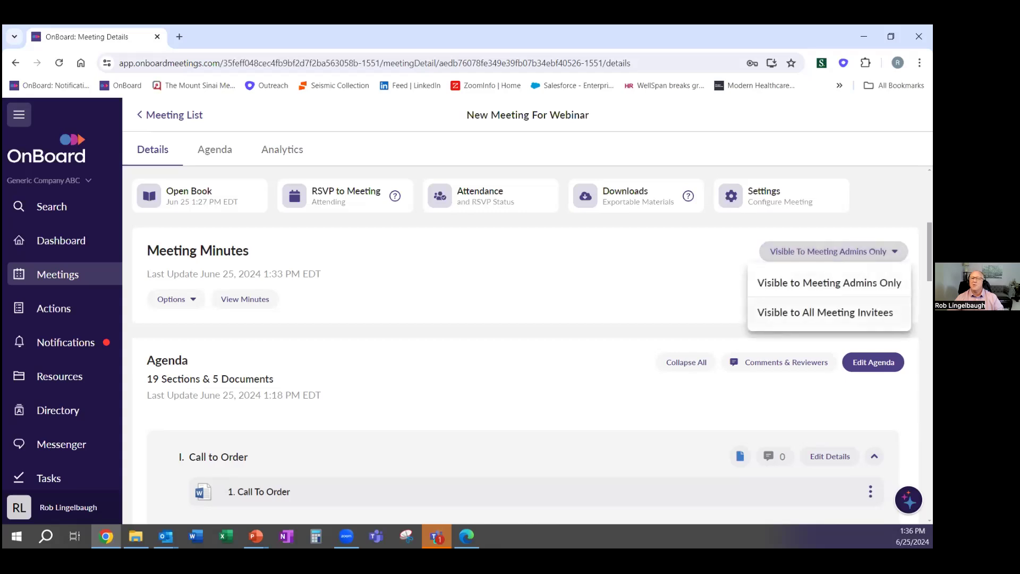
{"action": "left_click", "coordinate": [611, 285]}
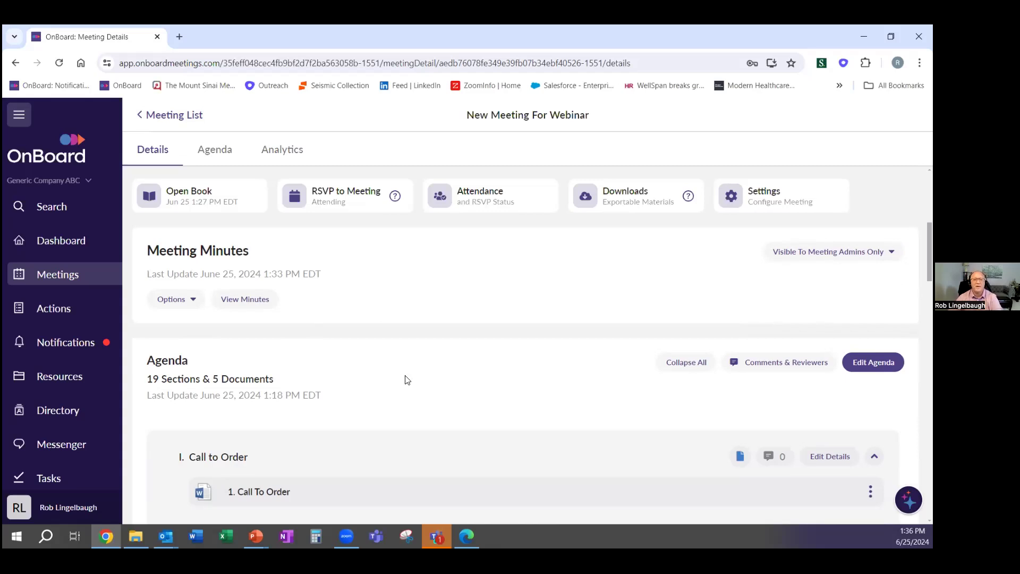
{"action": "scroll", "coordinate": [439, 356], "scroll_direction": "down", "scroll_amount": 3}
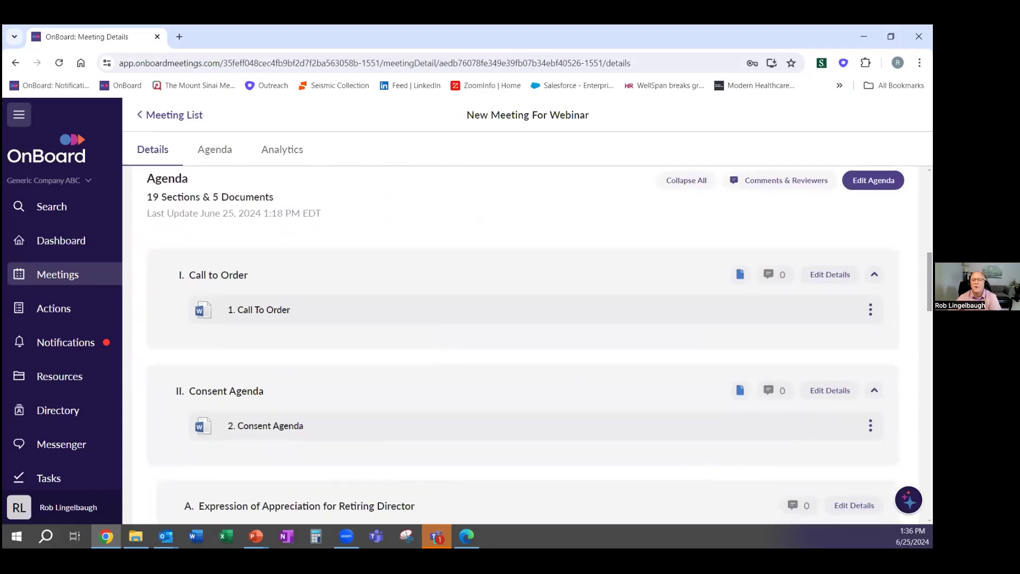
Open the Consent Agenda section's details
{"action": "left_click", "coordinate": [870, 309]}
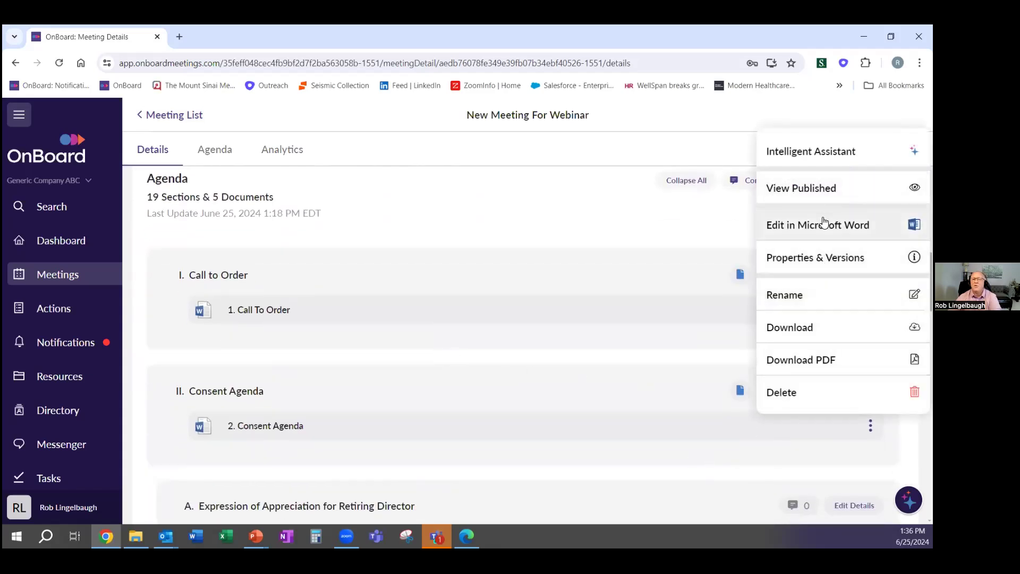
{"action": "left_click", "coordinate": [627, 224]}
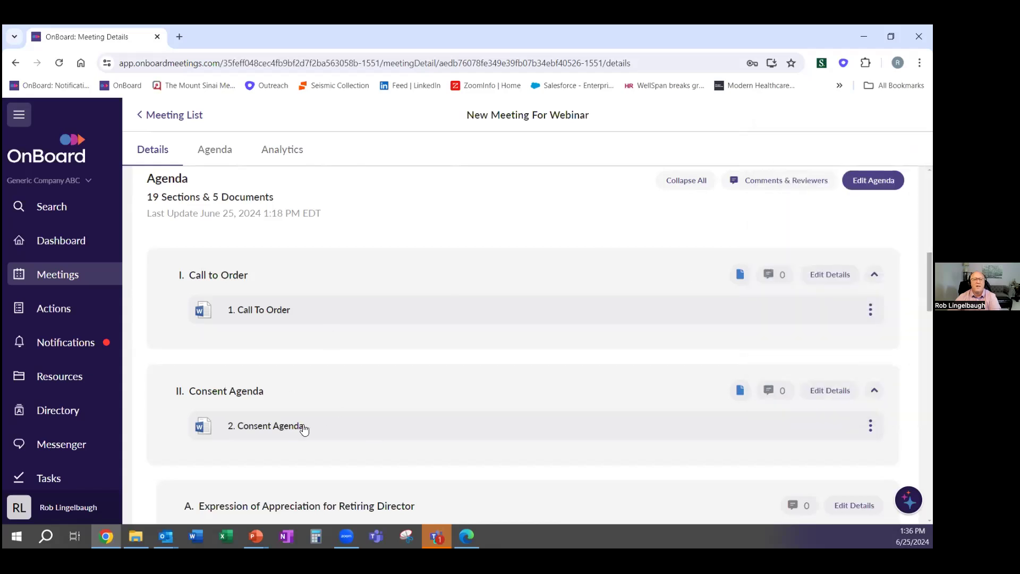
{"action": "left_click", "coordinate": [819, 388]}
{"action": "scroll", "coordinate": [744, 346], "scroll_direction": "down", "scroll_amount": 4}
Set the first member's section permission to Exclude, save, and close the section details
{"action": "left_click", "coordinate": [759, 235]}
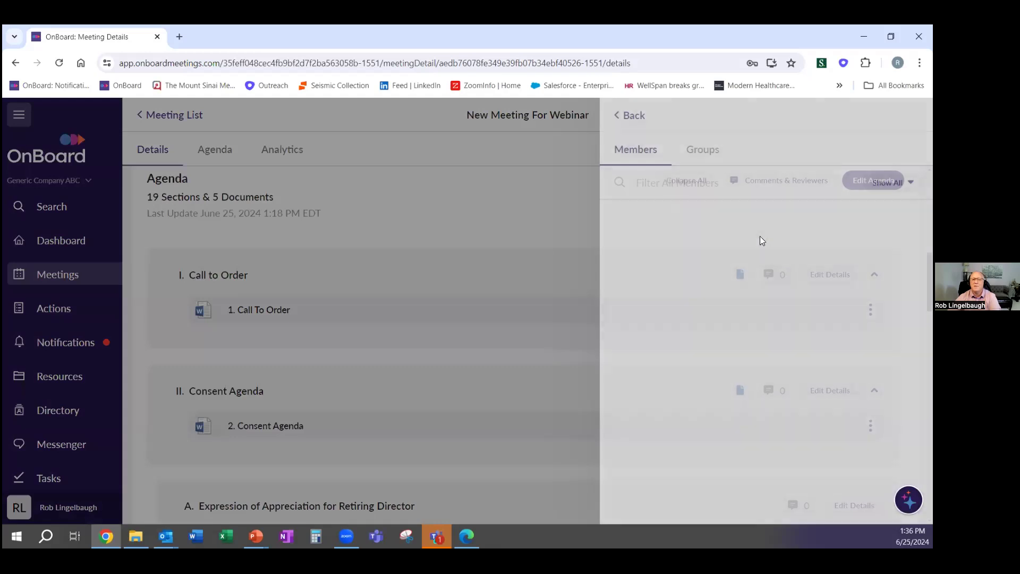
{"action": "left_click", "coordinate": [873, 220]}
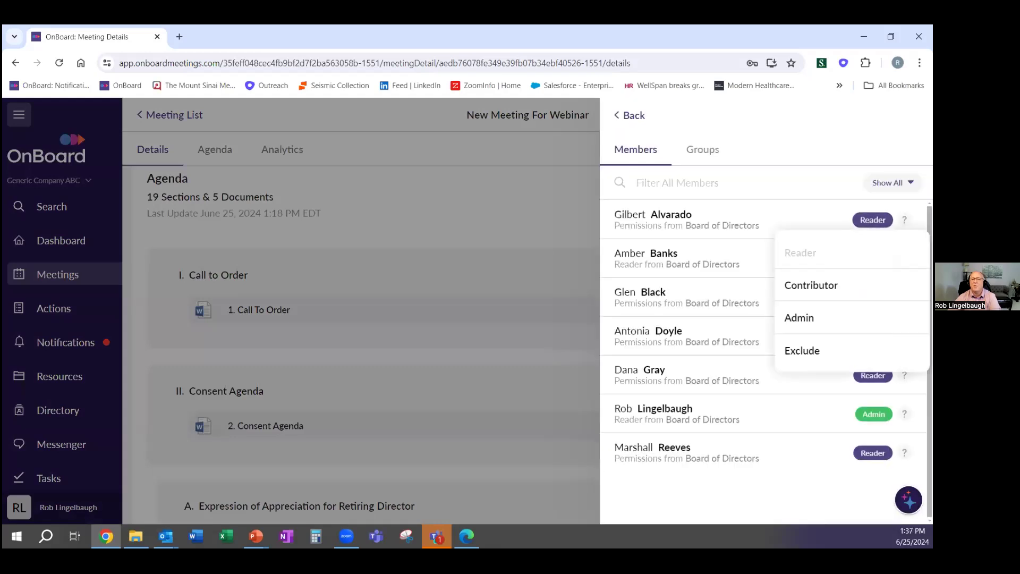
{"action": "left_click", "coordinate": [803, 351]}
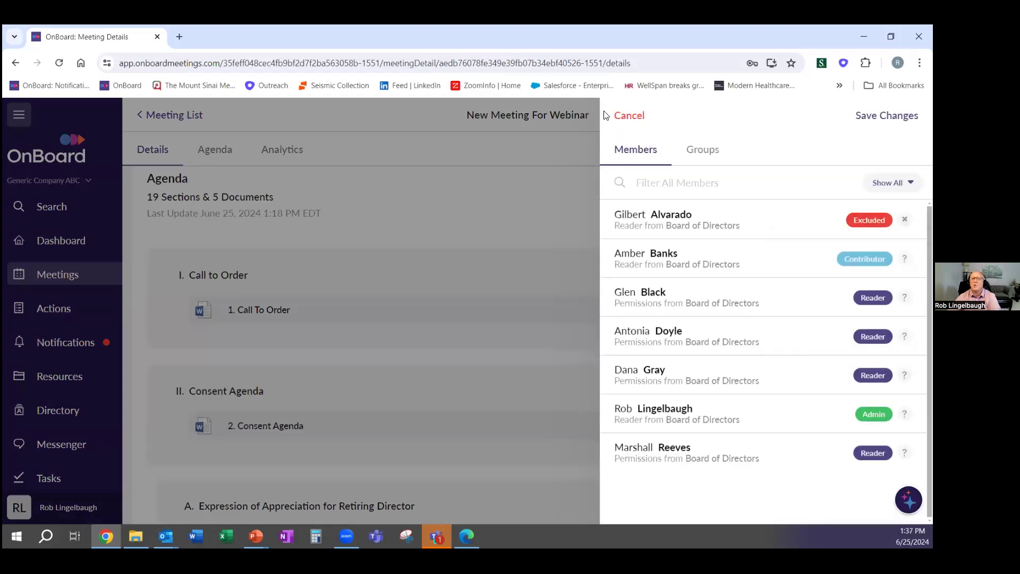
{"action": "left_click", "coordinate": [887, 115]}
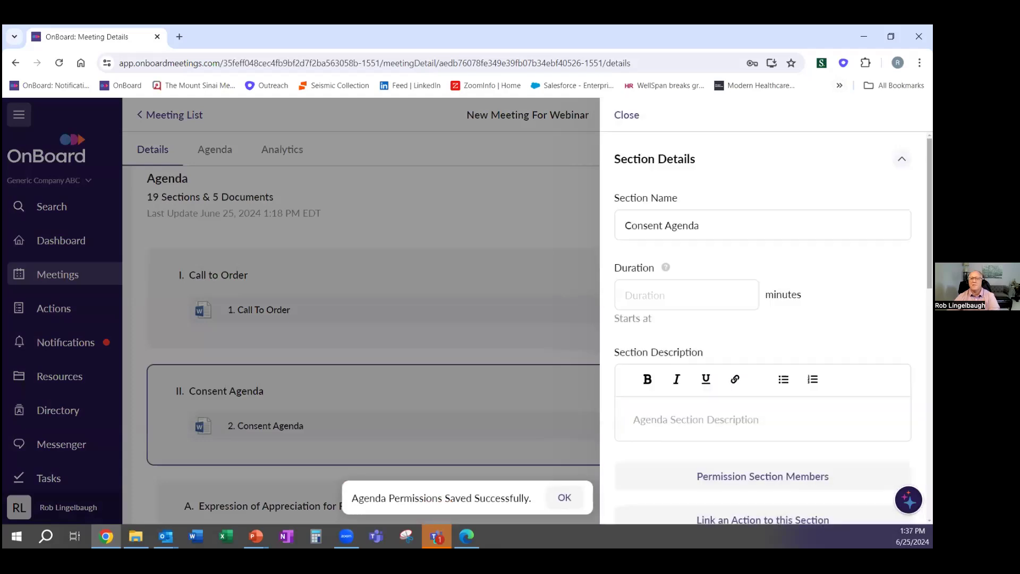
{"action": "left_click", "coordinate": [625, 114]}
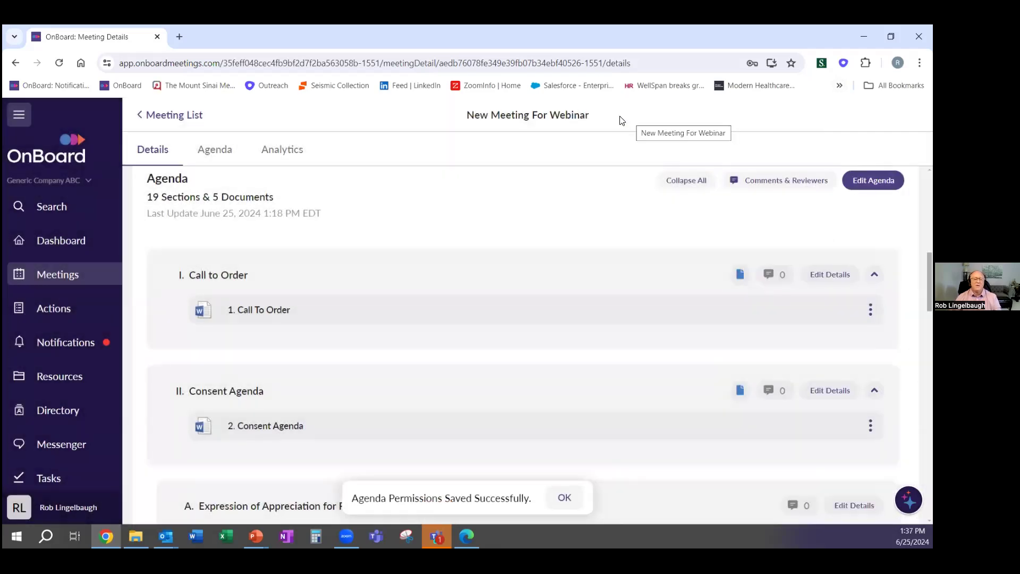
{"action": "left_click", "coordinate": [69, 379]}
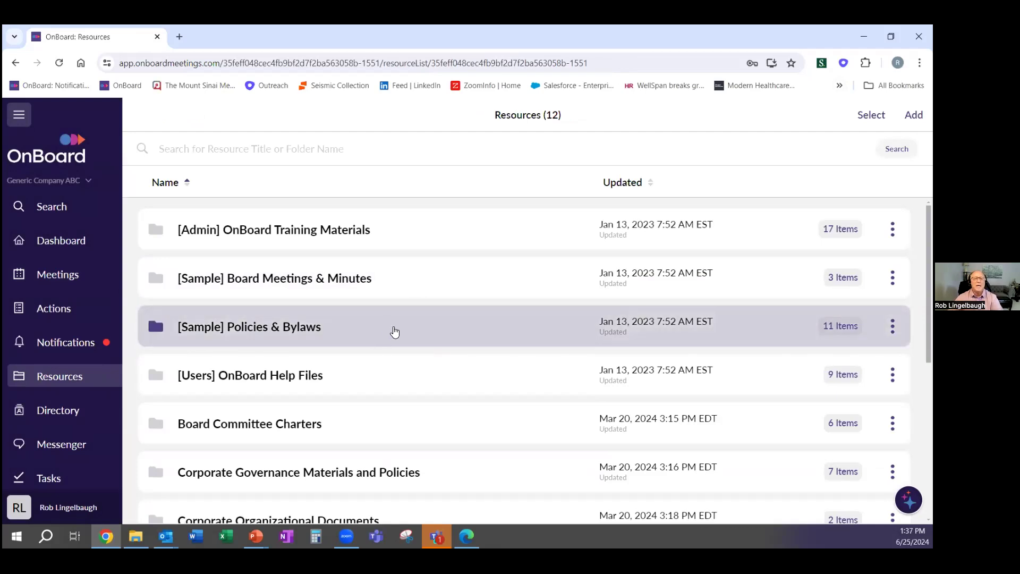
{"action": "scroll", "coordinate": [391, 325], "scroll_direction": "down", "scroll_amount": 2}
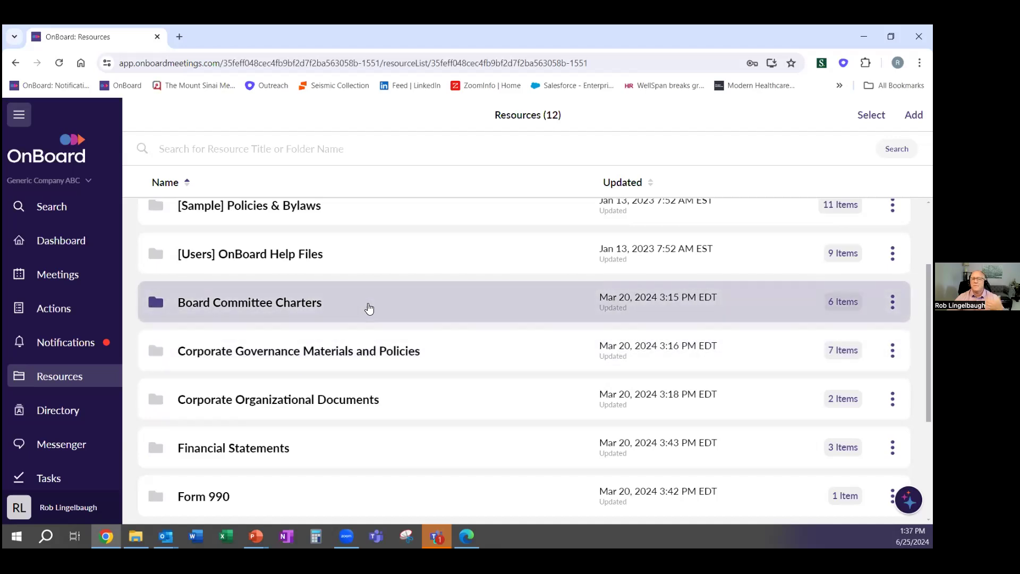
{"action": "left_click", "coordinate": [368, 308]}
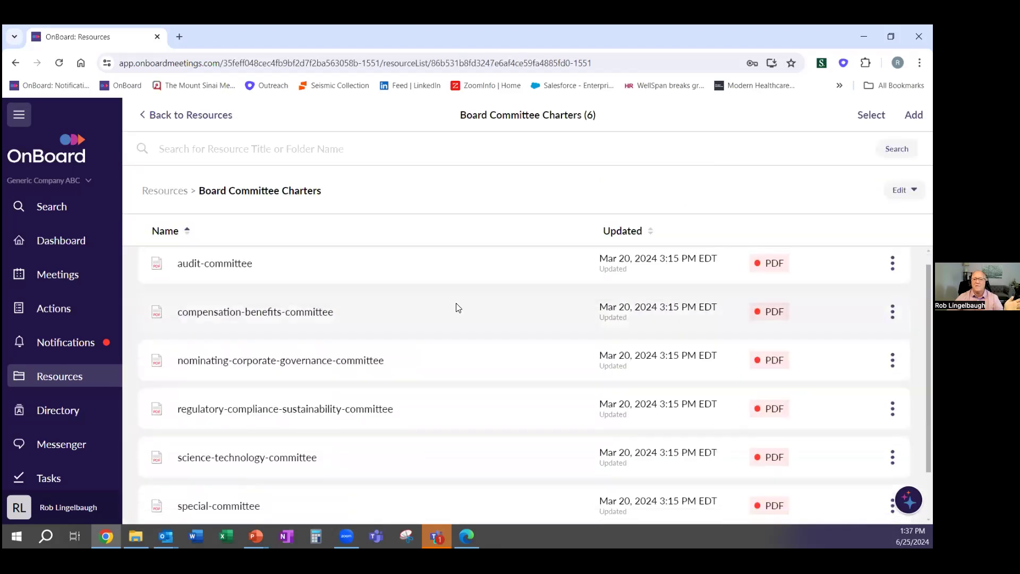
{"action": "scroll", "coordinate": [454, 311], "scroll_direction": "down", "scroll_amount": 1}
{"action": "scroll", "coordinate": [454, 314], "scroll_direction": "up", "scroll_amount": 2}
{"action": "left_click", "coordinate": [177, 113]}
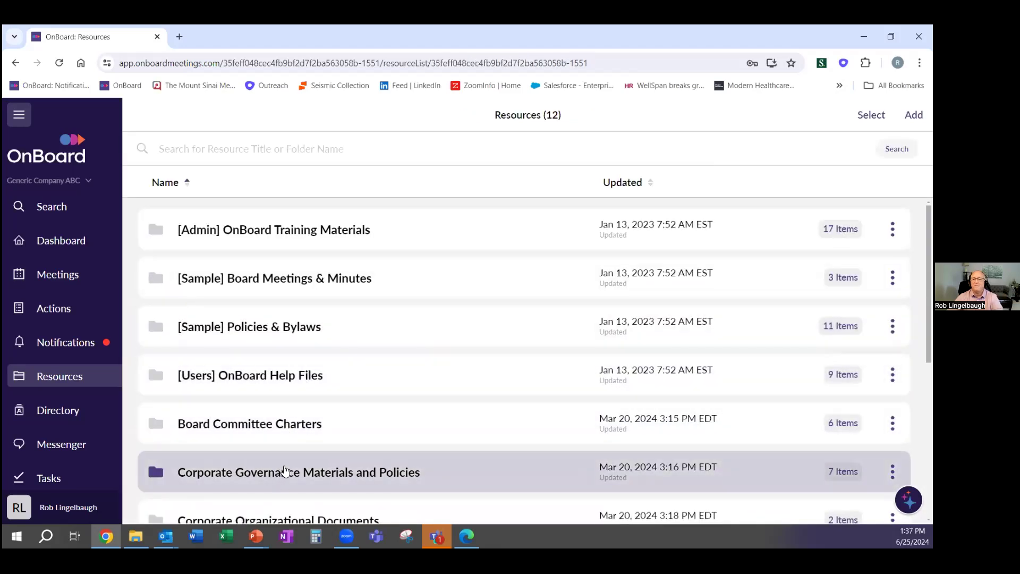
{"action": "scroll", "coordinate": [290, 436], "scroll_direction": "down", "scroll_amount": 2}
{"action": "left_click", "coordinate": [306, 356]}
{"action": "scroll", "coordinate": [380, 314], "scroll_direction": "down", "scroll_amount": 1}
{"action": "scroll", "coordinate": [372, 308], "scroll_direction": "up", "scroll_amount": 1}
{"action": "left_click", "coordinate": [218, 119]}
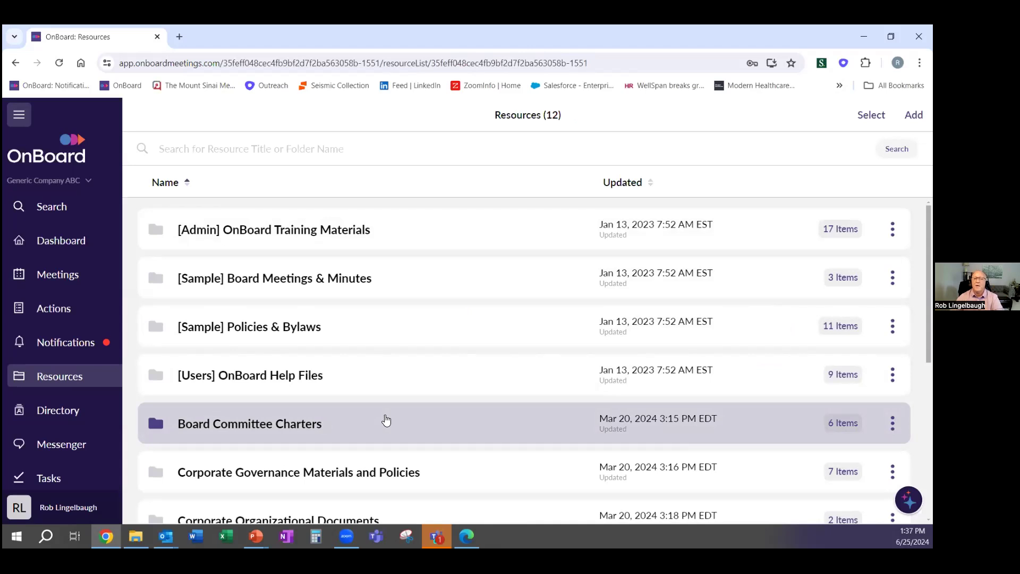
{"action": "left_click", "coordinate": [582, 326]}
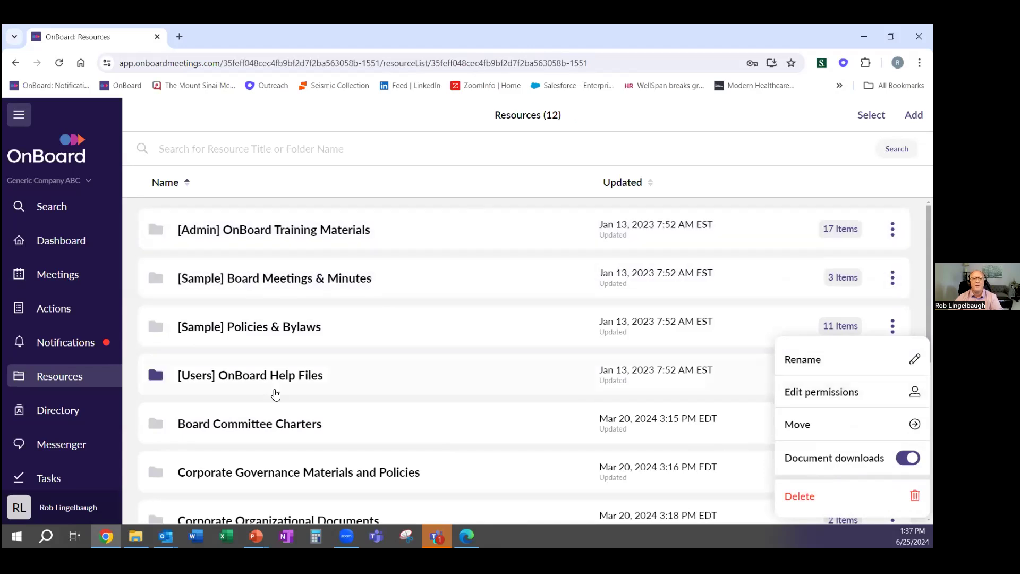
{"action": "scroll", "coordinate": [330, 410], "scroll_direction": "down", "scroll_amount": 3}
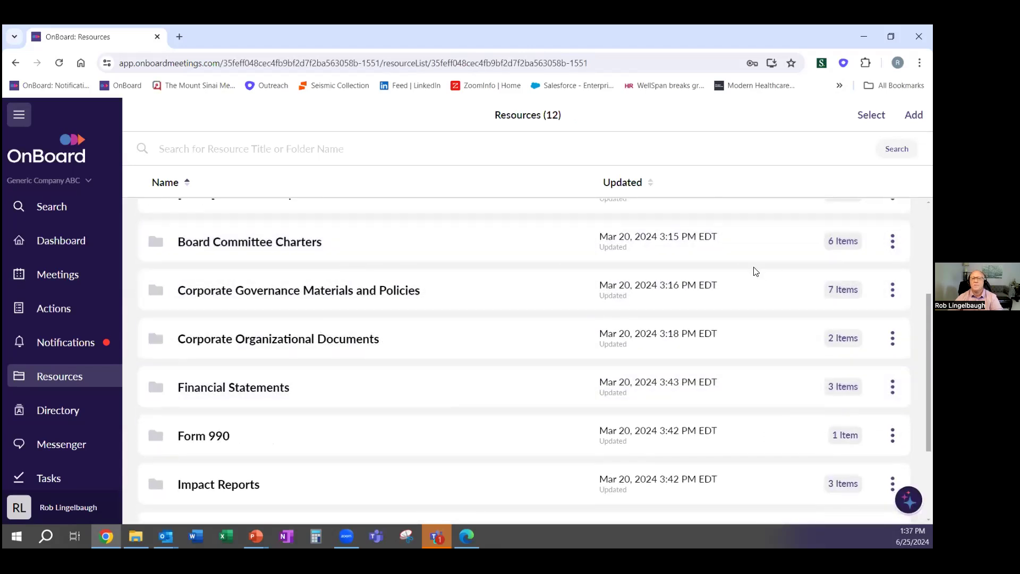
Open permissions for the compensation-benefits-committee charter in Board Committee Charters
{"action": "left_click", "coordinate": [332, 252]}
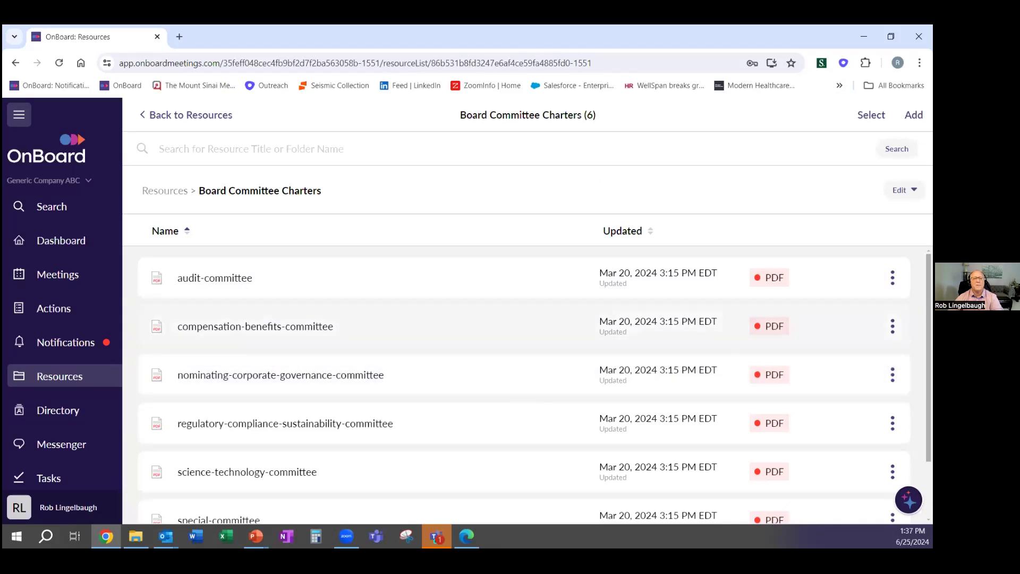
{"action": "left_click", "coordinate": [893, 326]}
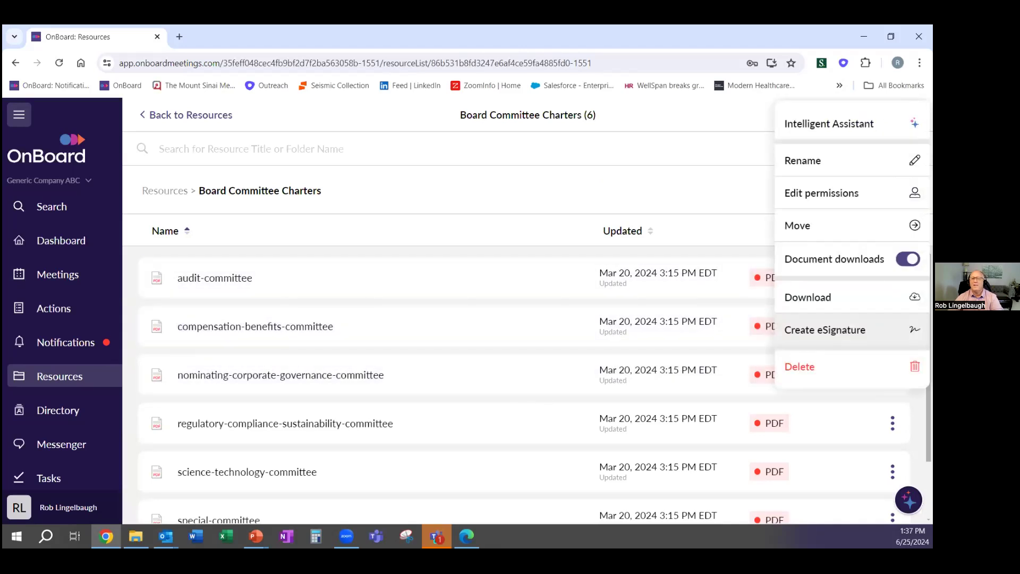
{"action": "left_click", "coordinate": [836, 196]}
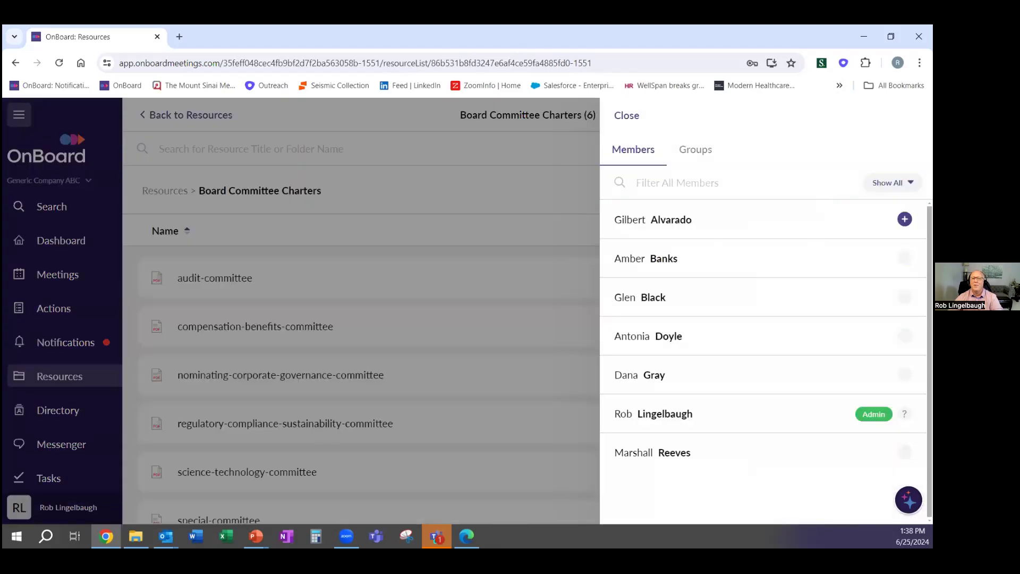
Add the first listed member as Exclude, save the permissions, and return to Resources
{"action": "left_click", "coordinate": [906, 219]}
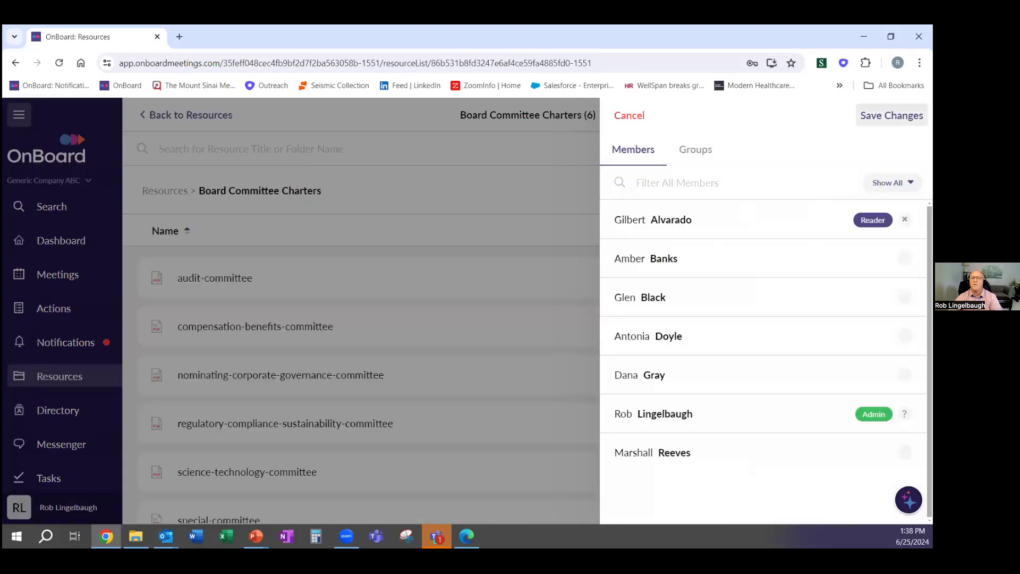
{"action": "left_click", "coordinate": [873, 219]}
{"action": "left_click", "coordinate": [817, 316]}
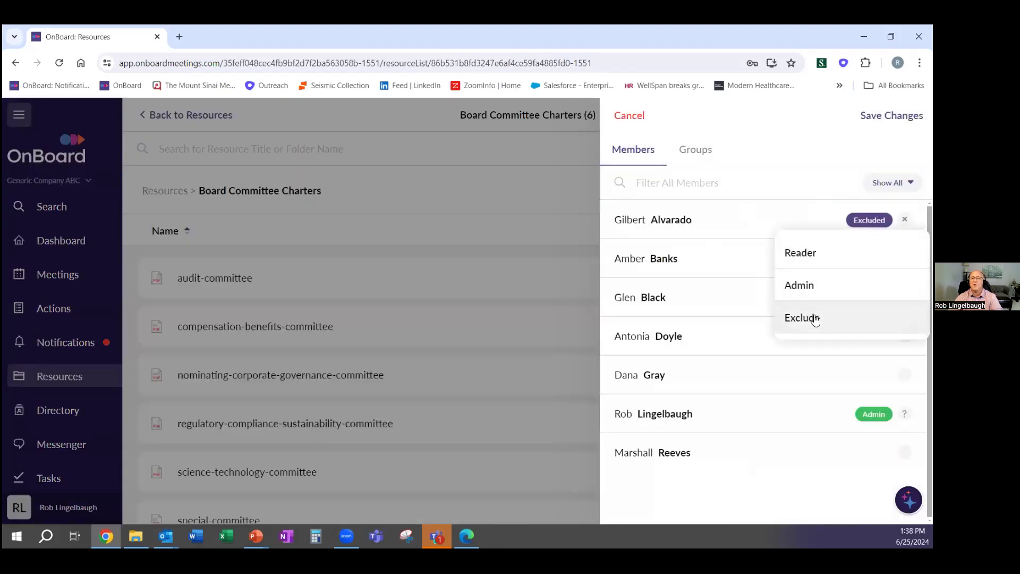
{"action": "left_click", "coordinate": [892, 116]}
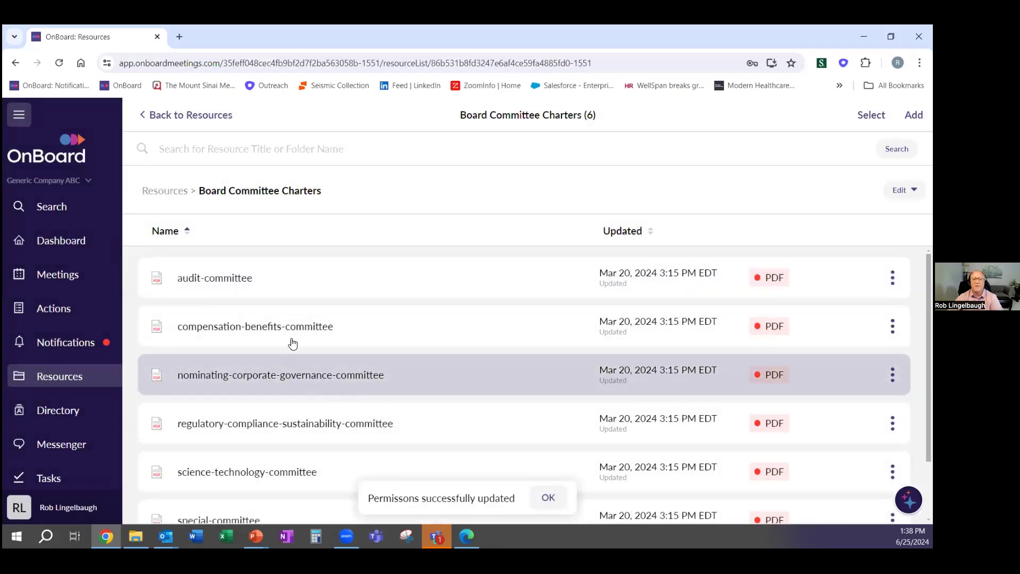
{"action": "left_click", "coordinate": [151, 117]}
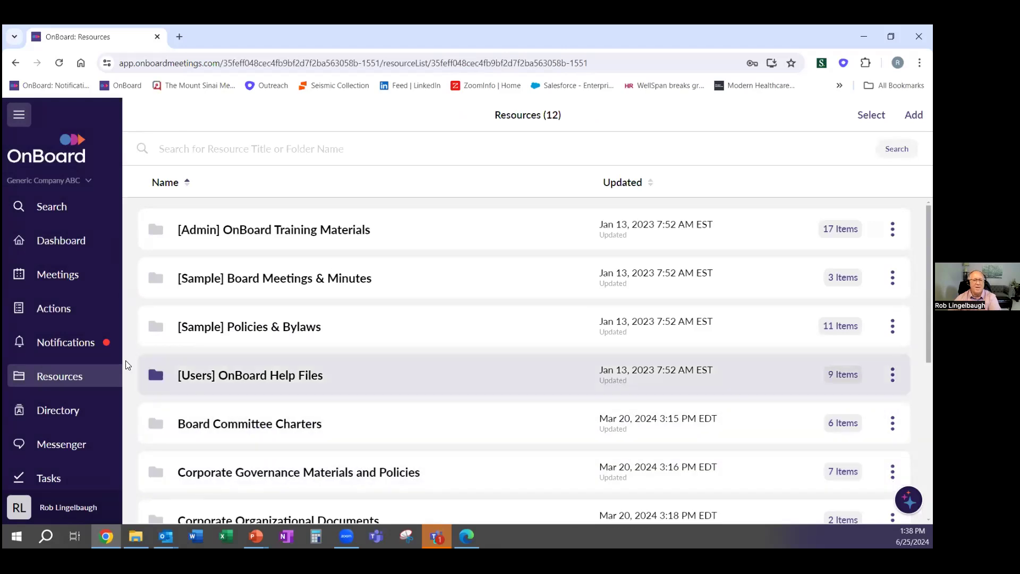
Go from Resources to the Messenger page in the sidebar
{"action": "left_click", "coordinate": [62, 377]}
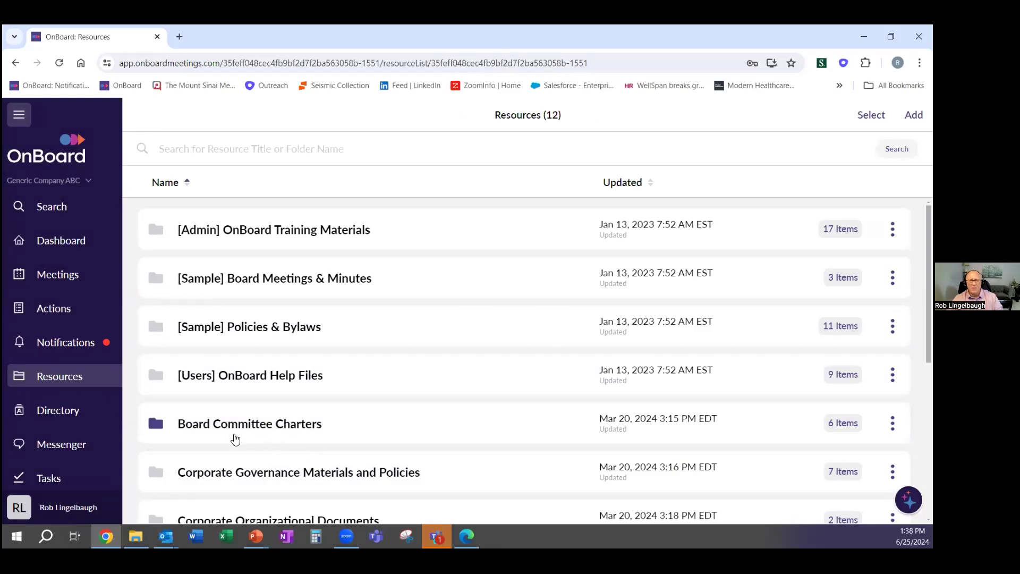
{"action": "left_click", "coordinate": [60, 448]}
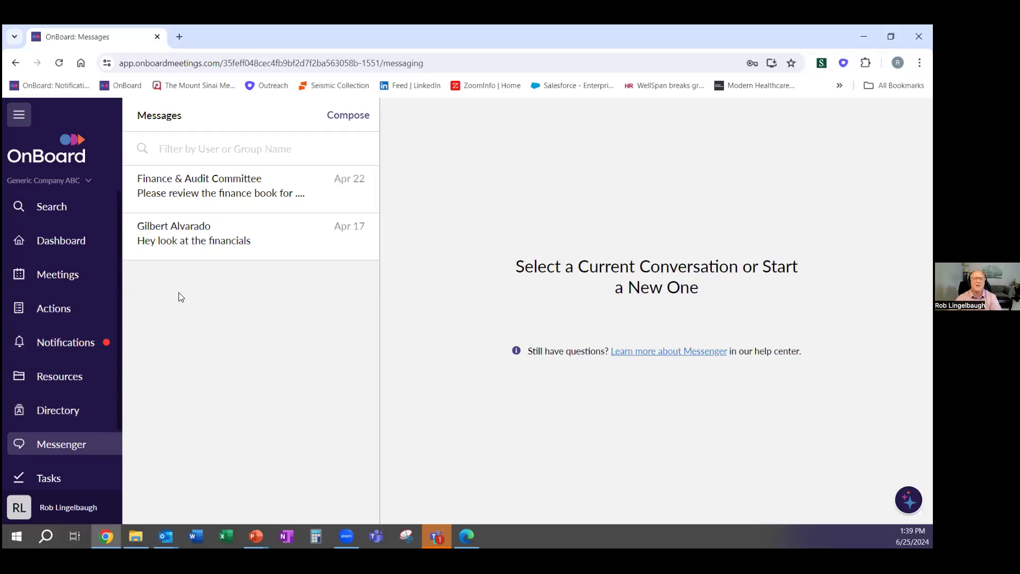
Browse the one-on-one and Finance & Audit Committee conversations, then start a new message
{"action": "left_click", "coordinate": [249, 245]}
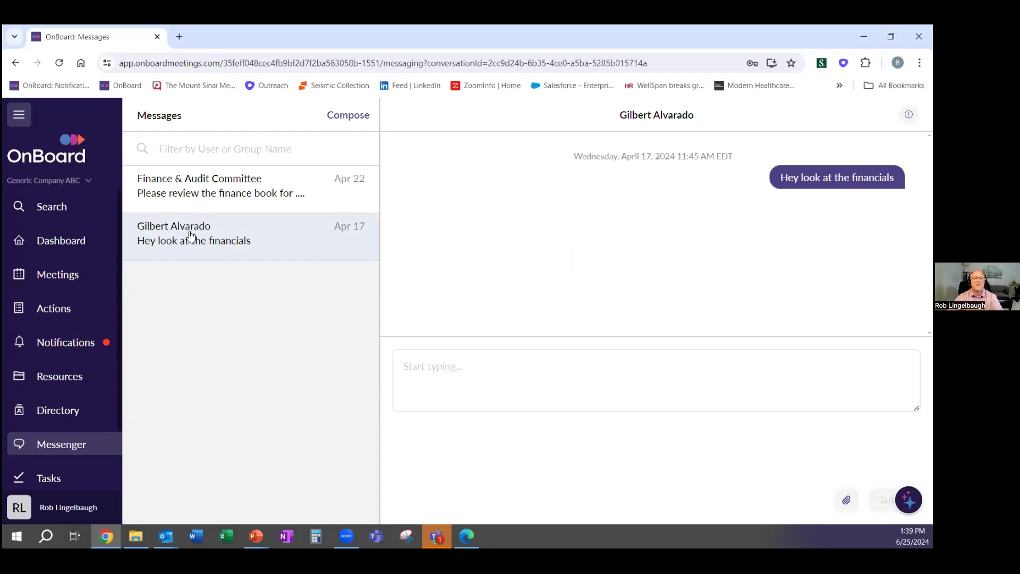
{"action": "left_click", "coordinate": [217, 192]}
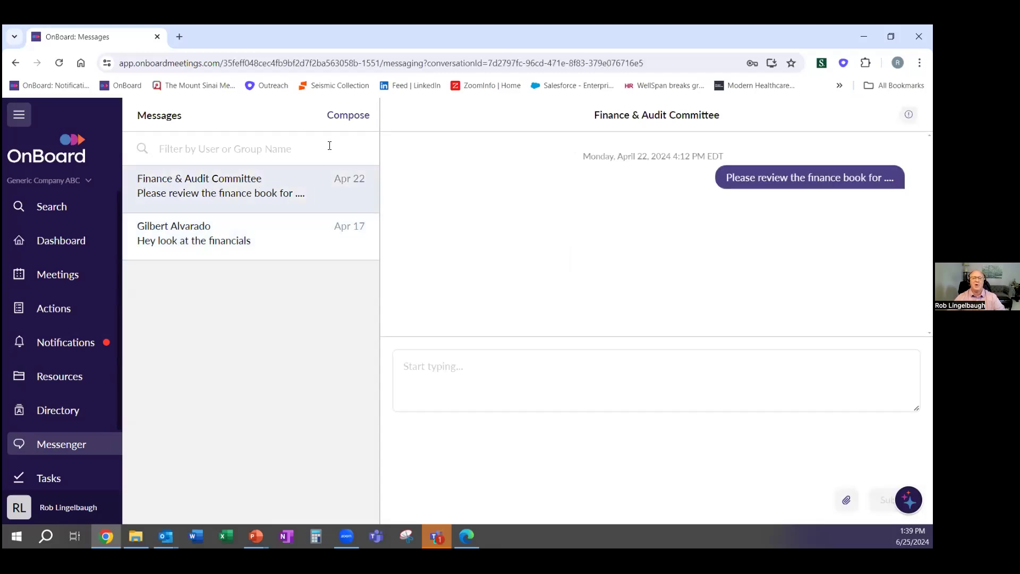
{"action": "left_click", "coordinate": [350, 116]}
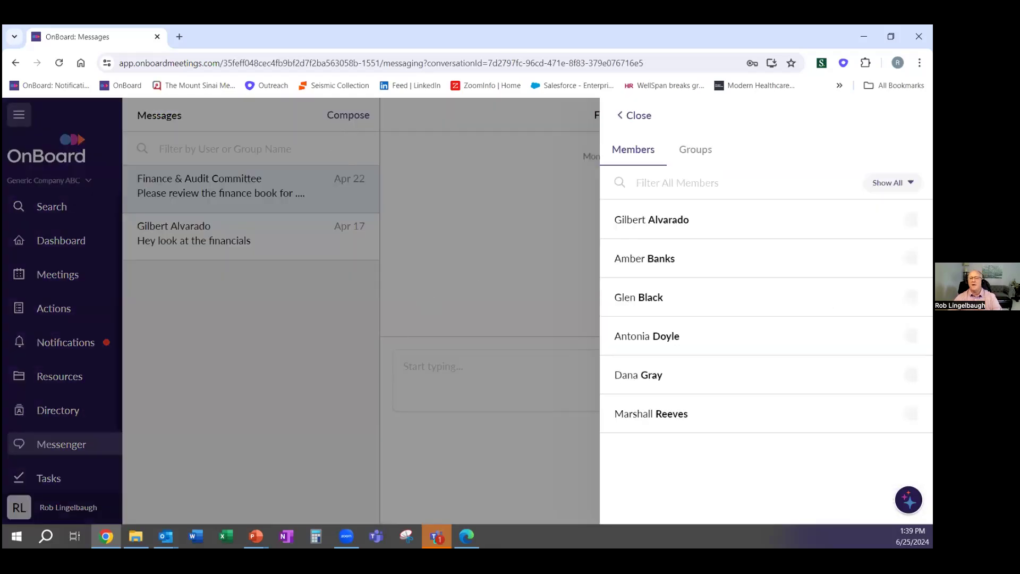
Select and deselect two members, then pick the Board of Directors group as recipients
{"action": "left_click", "coordinate": [912, 259]}
{"action": "left_click", "coordinate": [911, 296]}
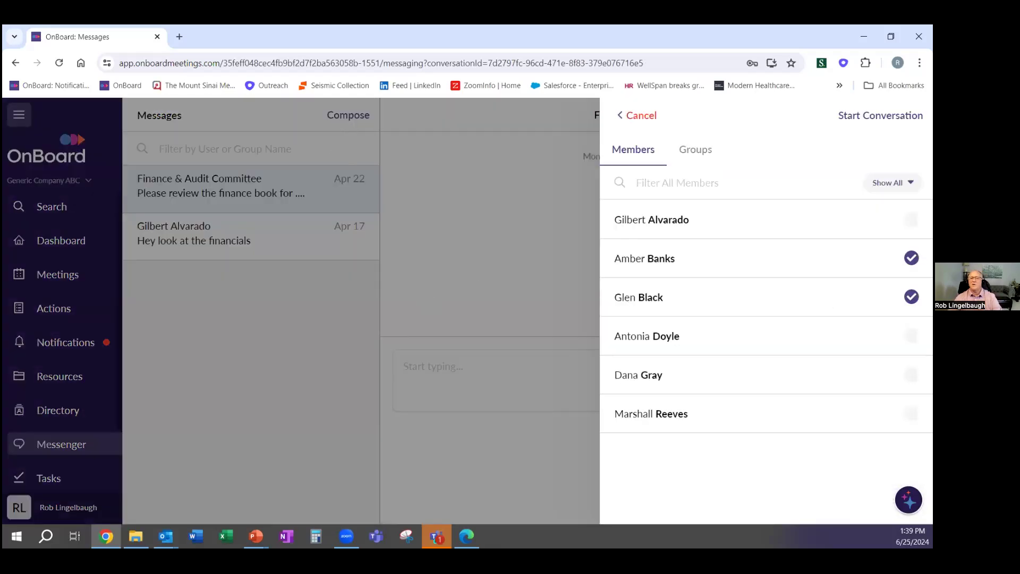
{"action": "left_click", "coordinate": [912, 258]}
{"action": "left_click", "coordinate": [912, 297]}
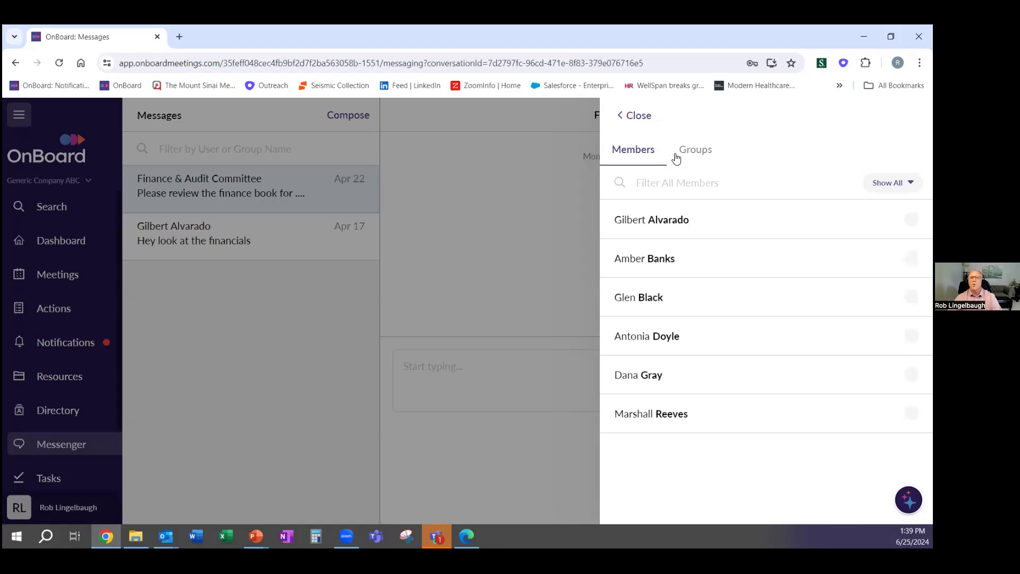
{"action": "left_click", "coordinate": [709, 154]}
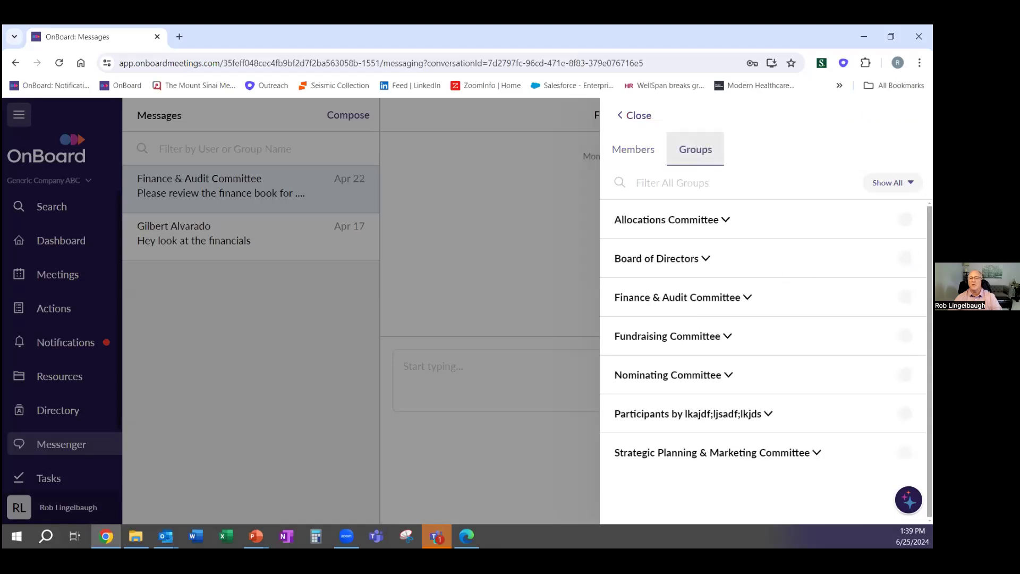
{"action": "left_click", "coordinate": [905, 258]}
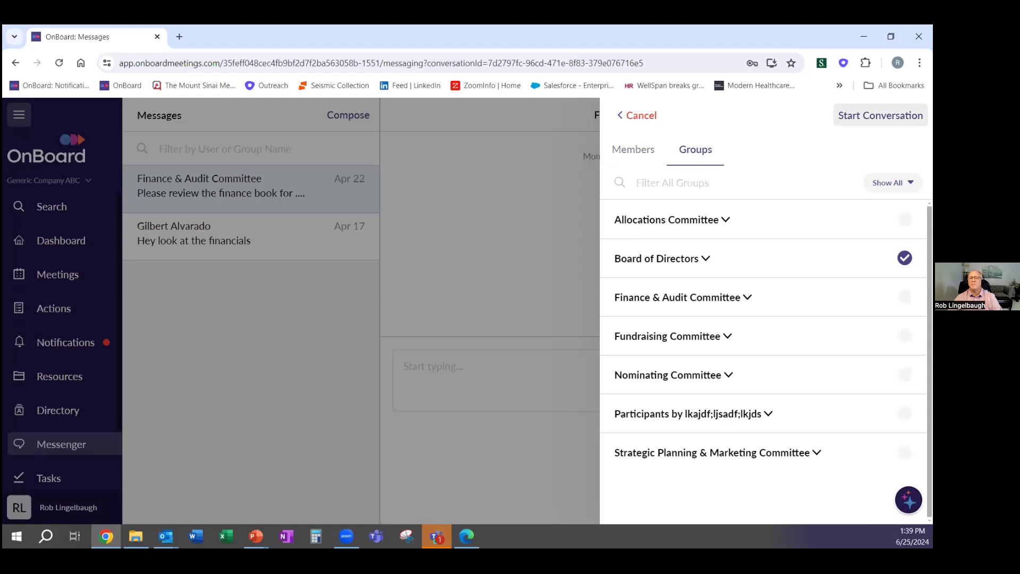
Start the Board of Directors conversation and submit 'Someone share with me more details on....'
{"action": "left_click", "coordinate": [881, 115]}
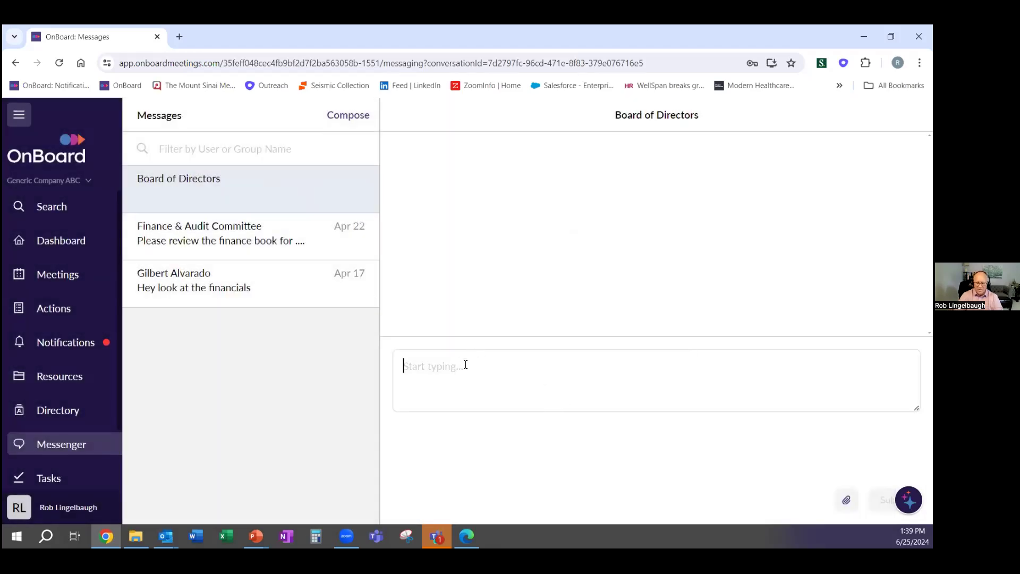
{"action": "type", "text": "Some"}
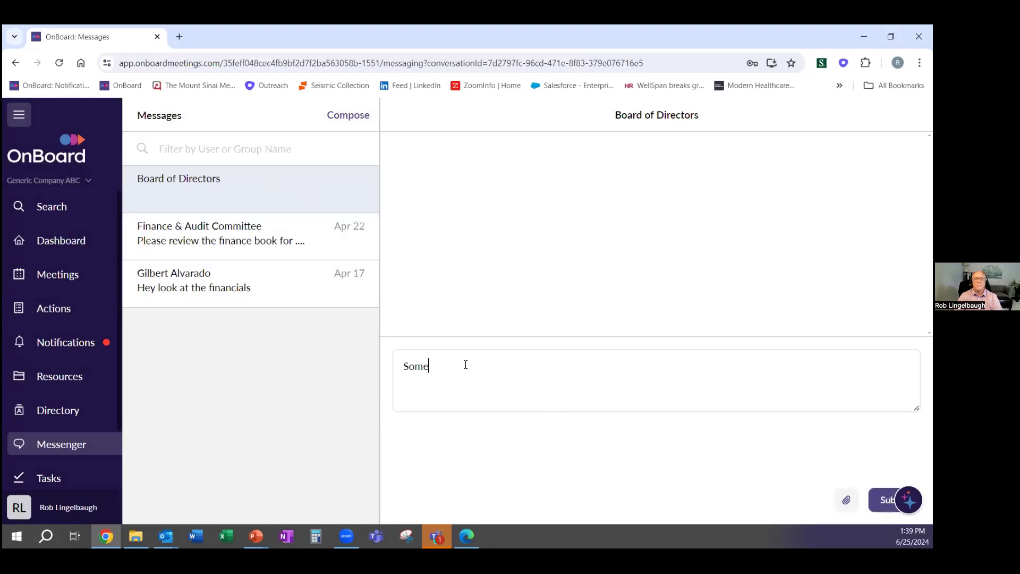
{"action": "type", "text": "one share with me "}
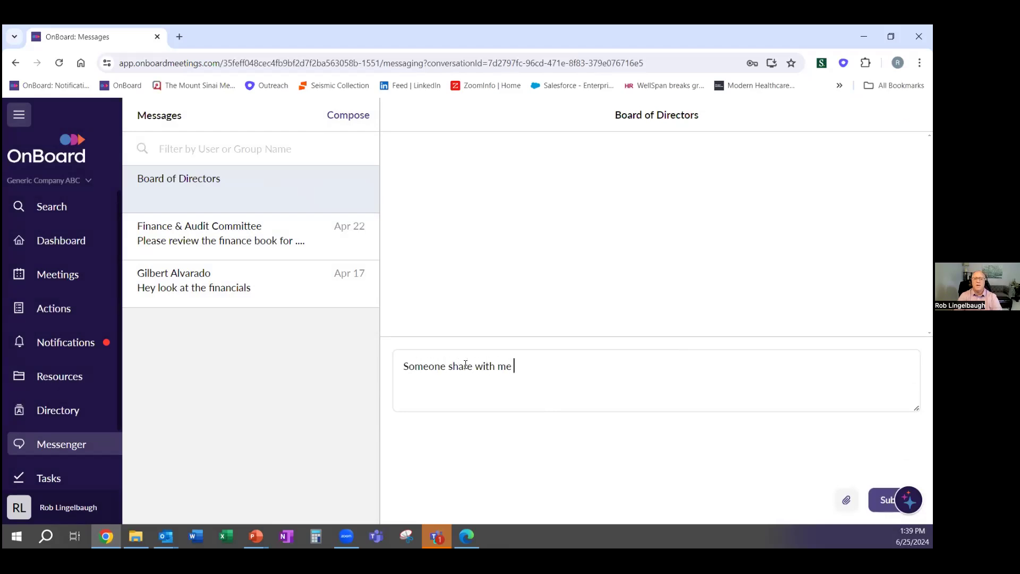
{"action": "type", "text": "more detai"}
{"action": "key", "text": "BackSpace"}
{"action": "key", "text": "BackSpace"}
{"action": "type", "text": "tails on...."}
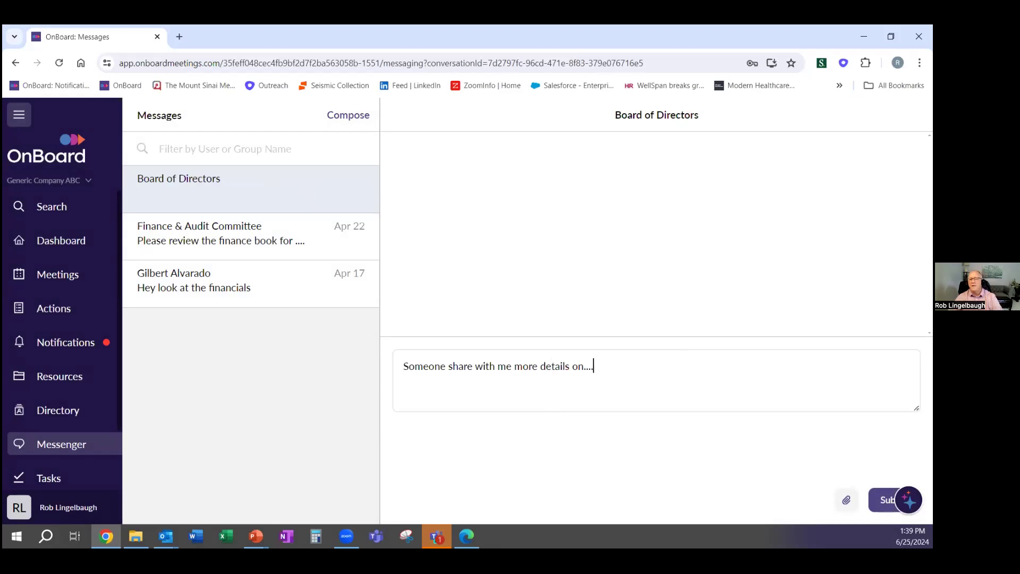
{"action": "left_click", "coordinate": [885, 500]}
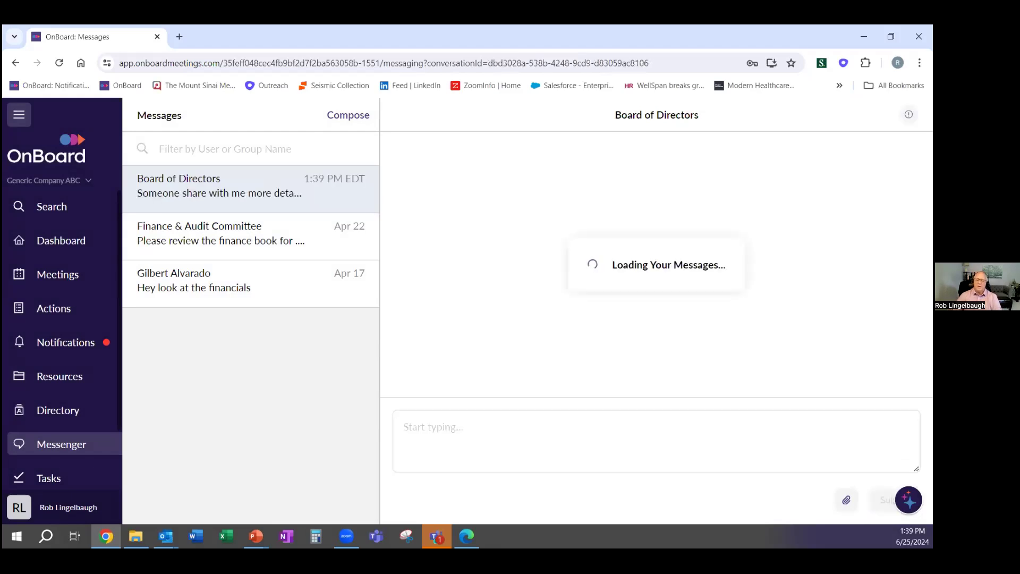